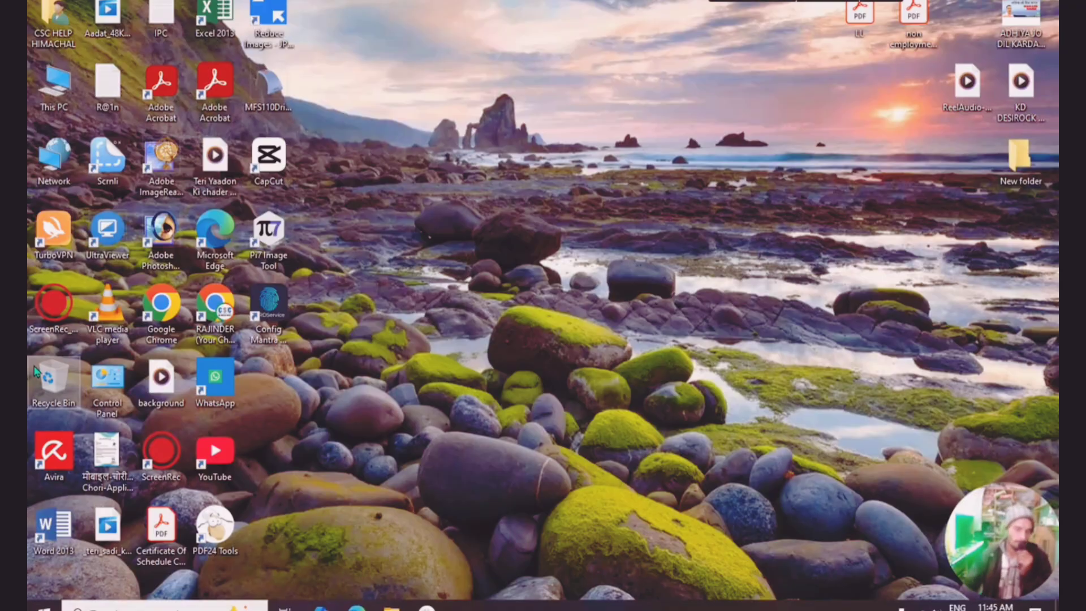
Open Chrome, search Google for 'edistrict' and go to the Himachal E-District site
click(215, 310)
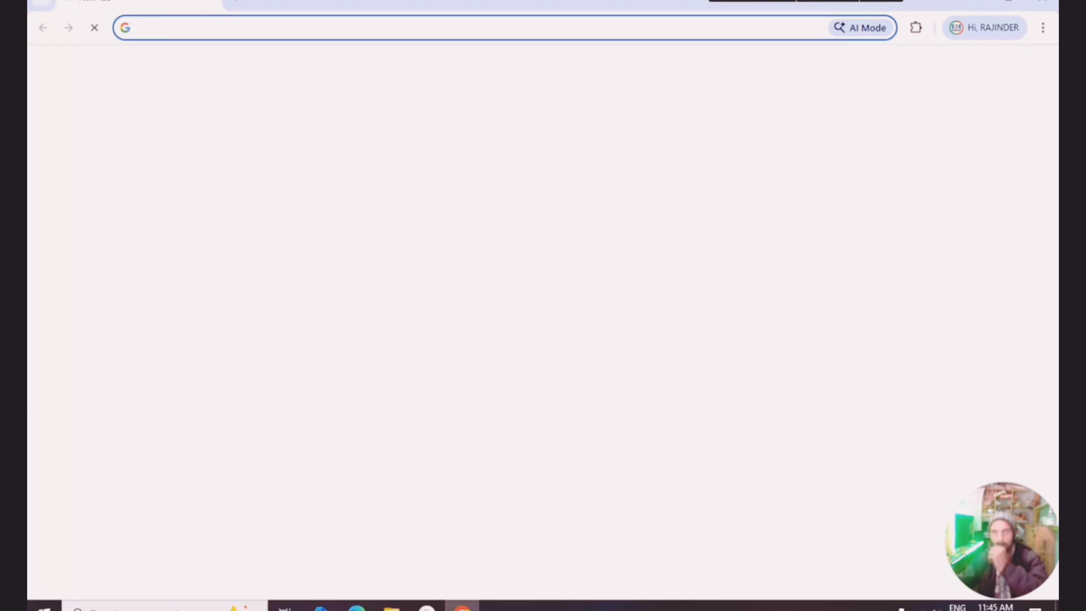
click(405, 252)
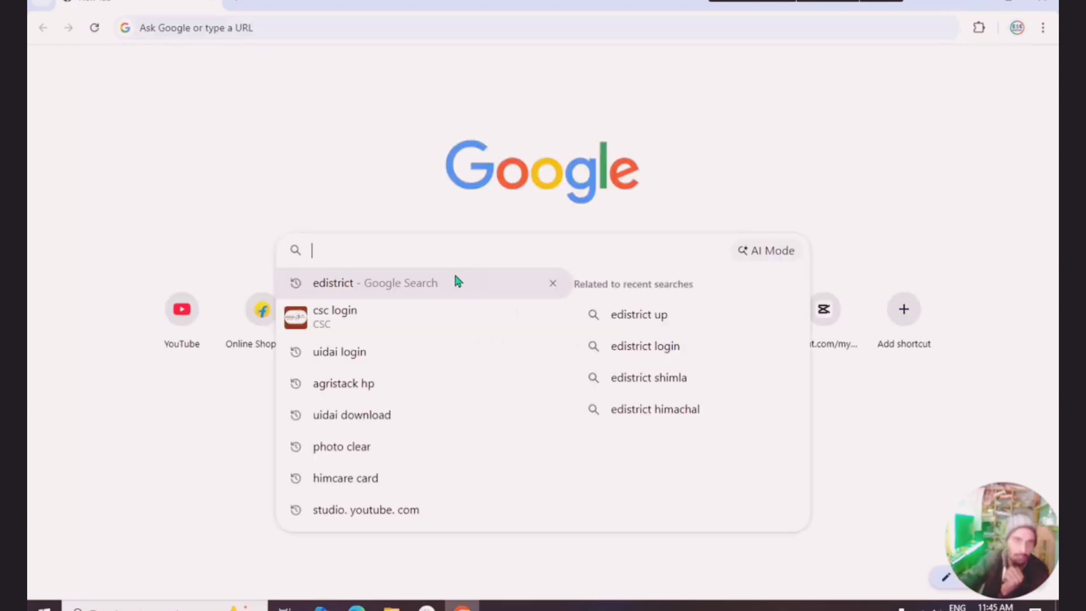
click(328, 283)
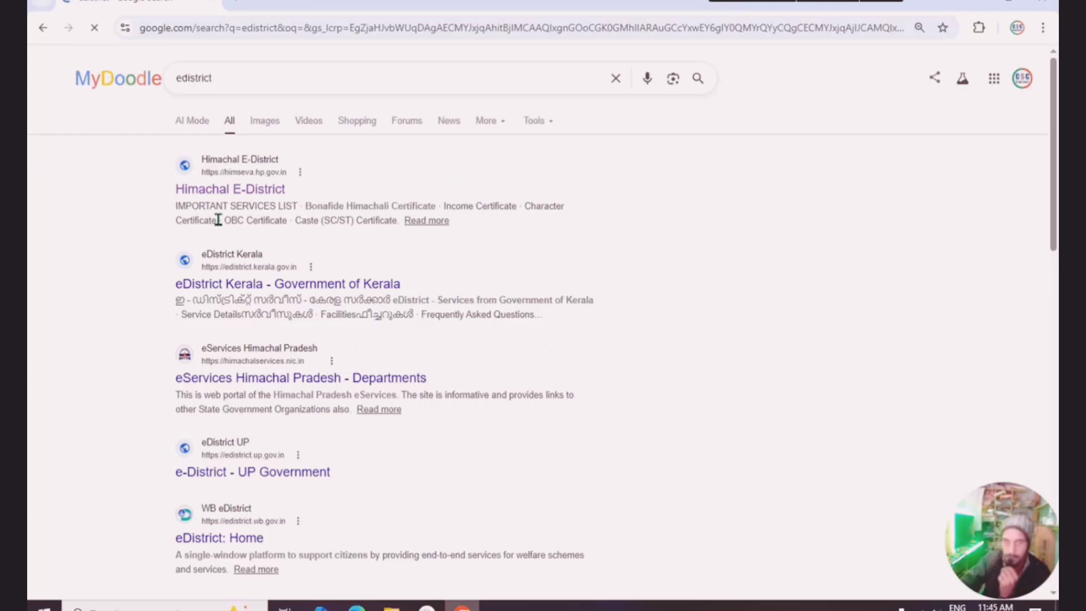
click(227, 184)
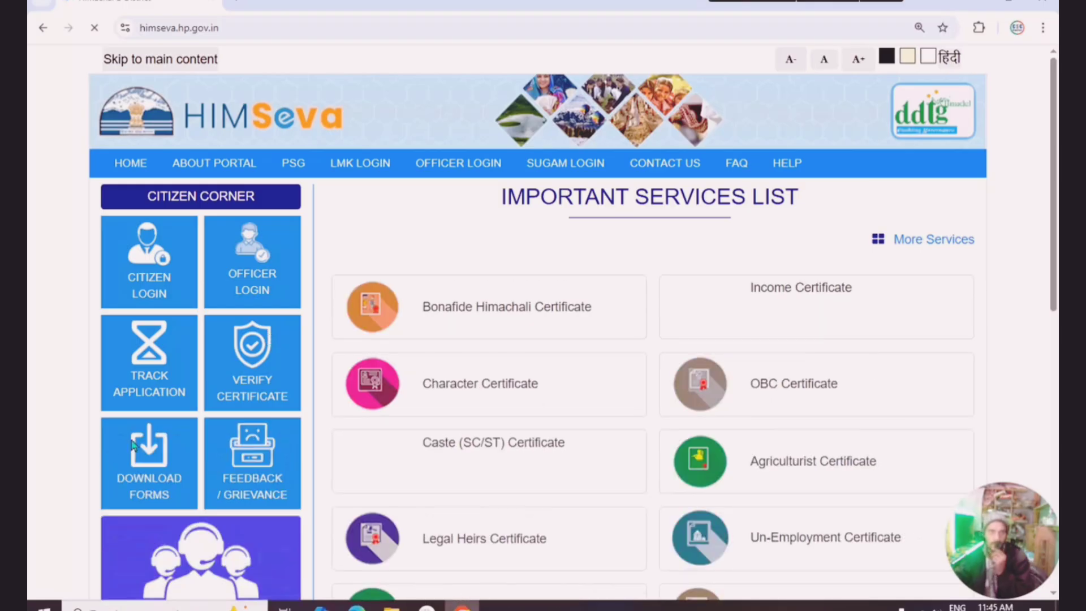
In Citizen Login's MOBILE option, enter the citizen's mobile number and request an OTP
click(148, 264)
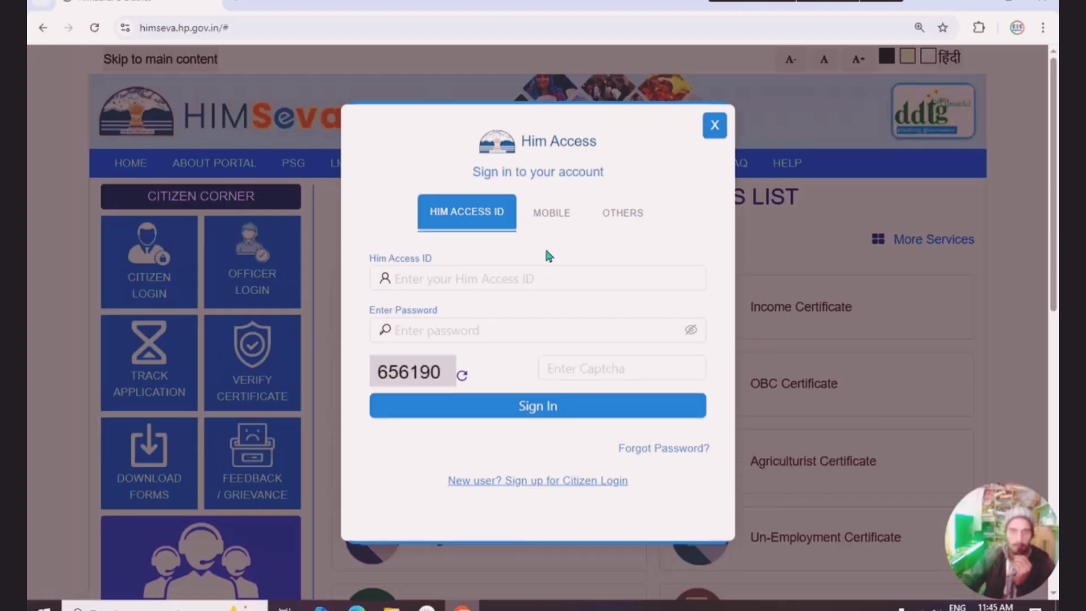
click(556, 214)
click(489, 273)
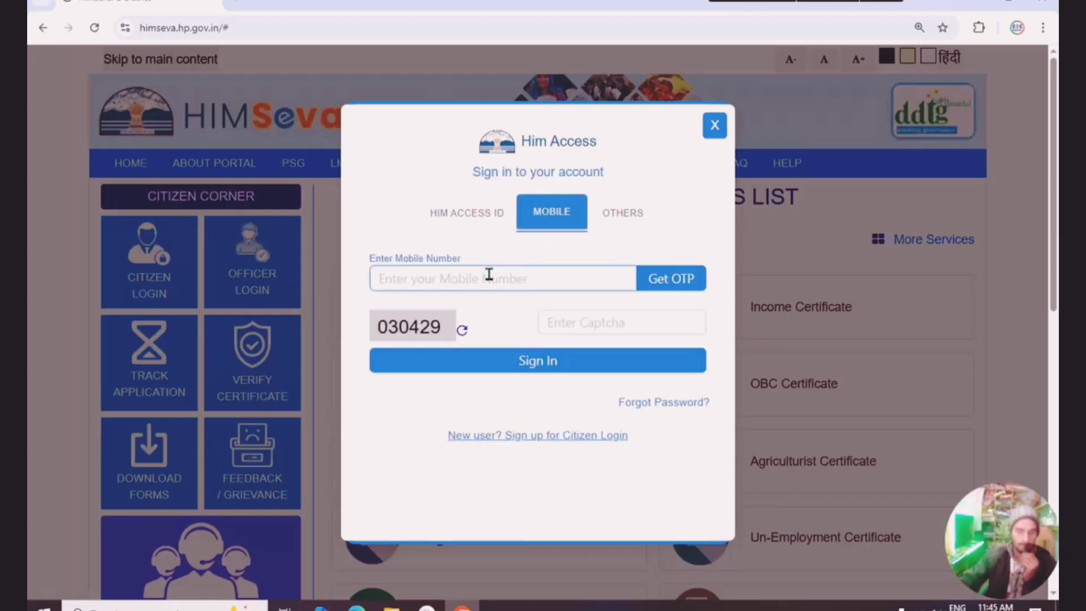
text(8)
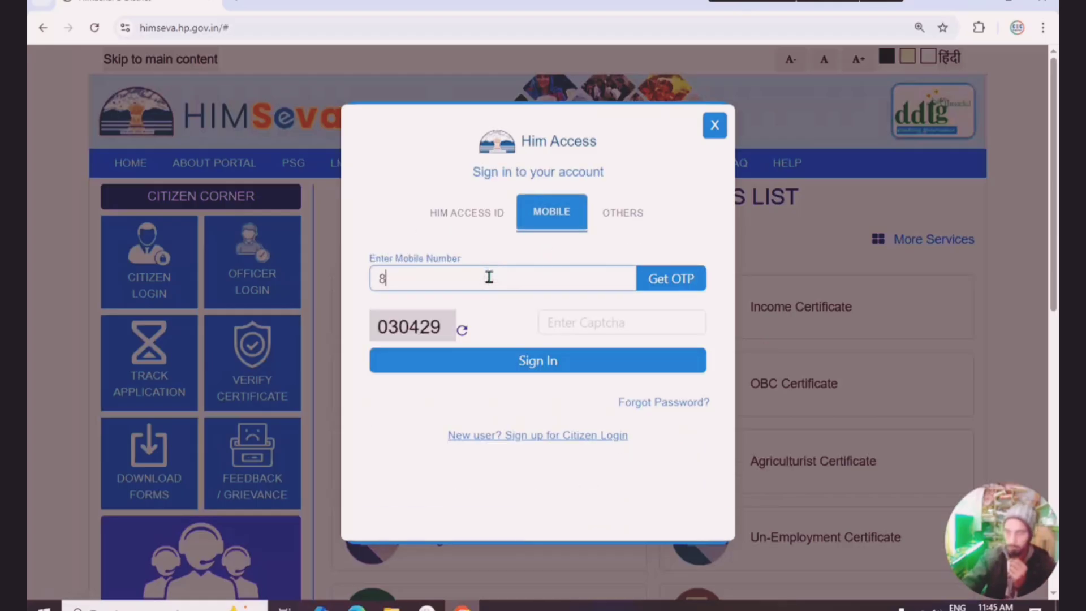
key(BackSpace)
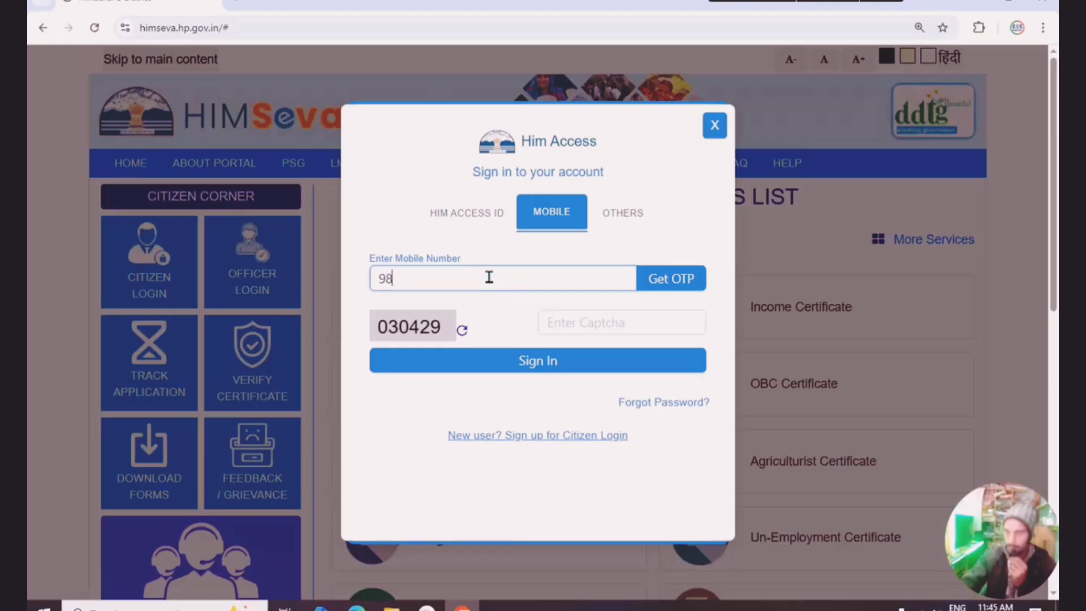
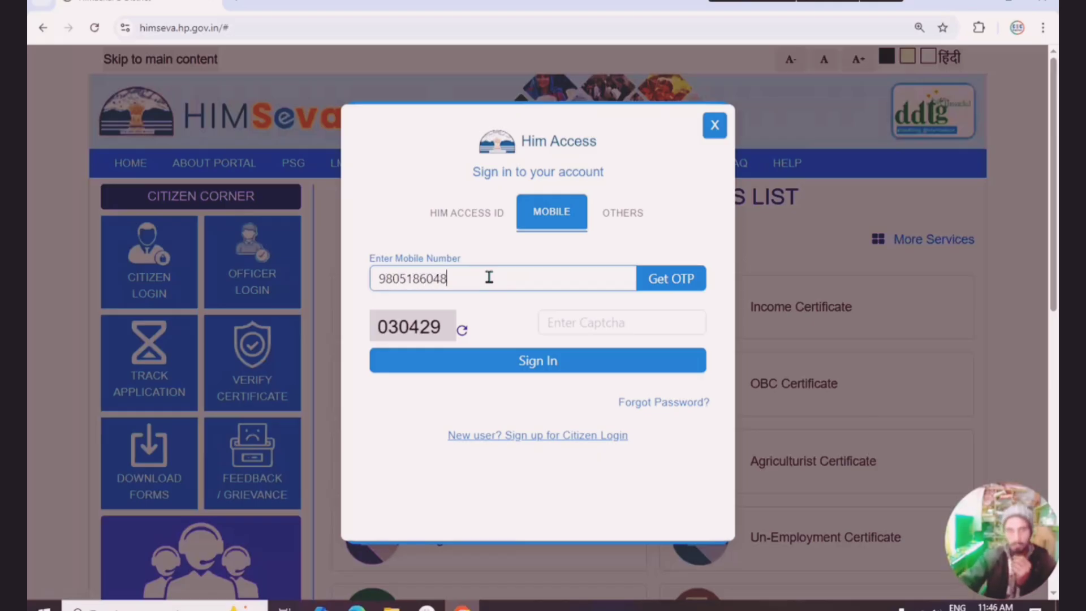
click(643, 293)
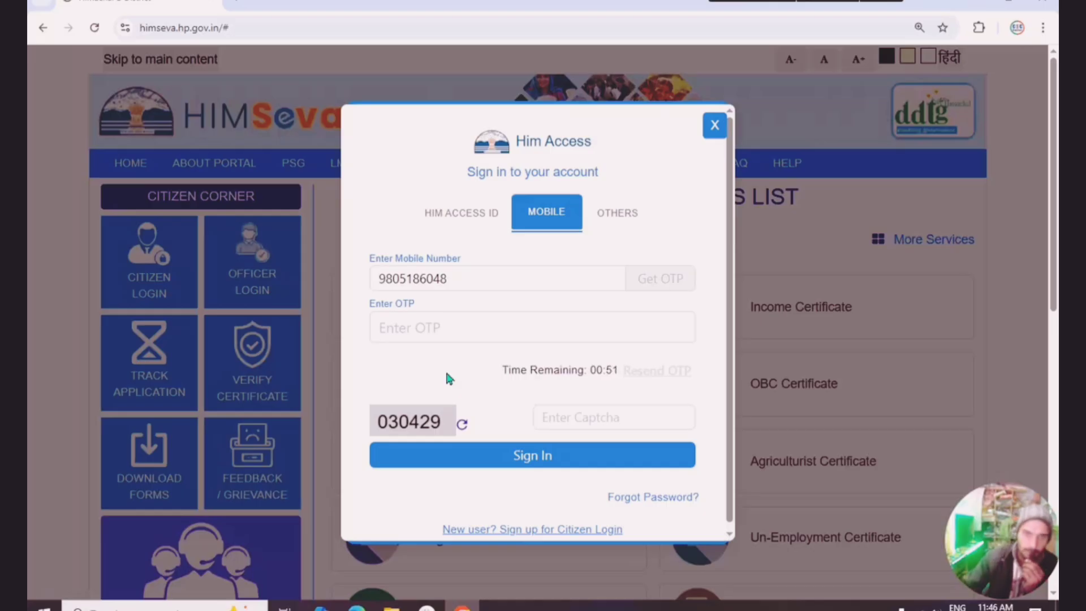
Enter the received OTP and the captcha code, then sign in to the citizen dashboard
click(408, 332)
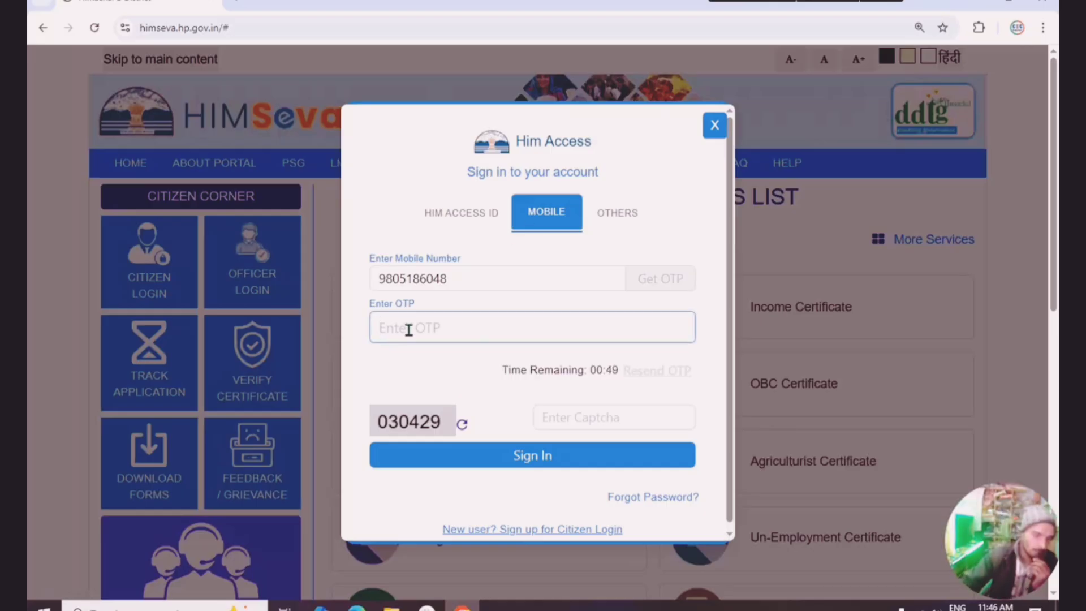
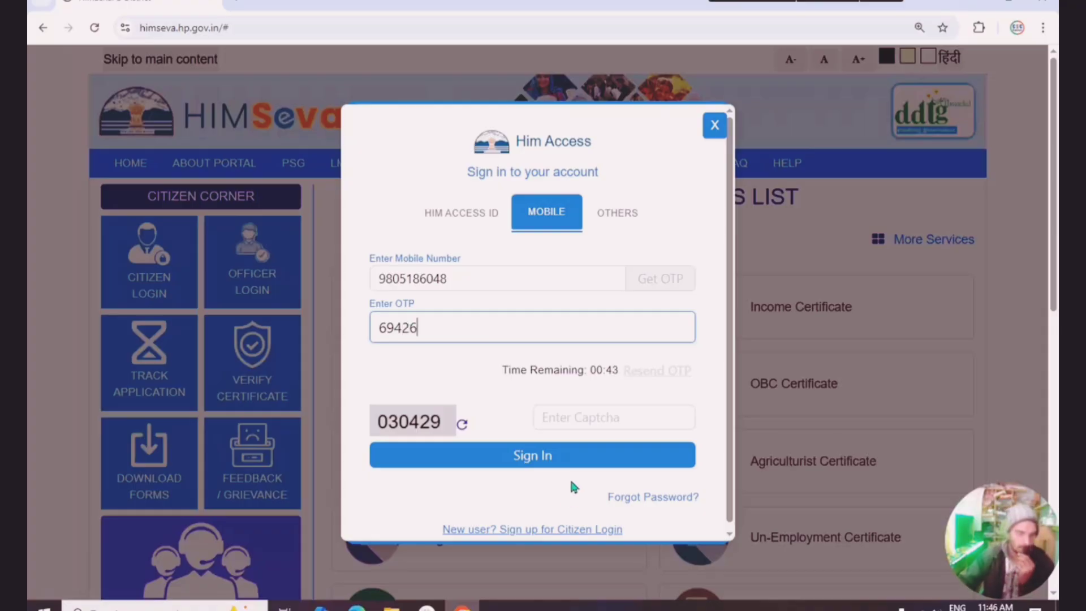
click(559, 418)
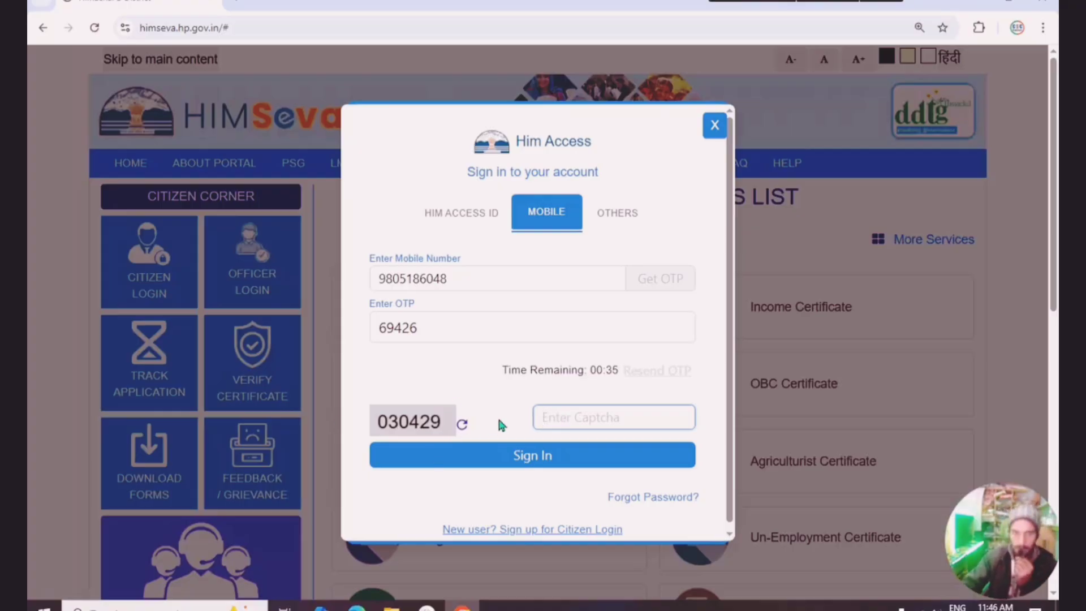
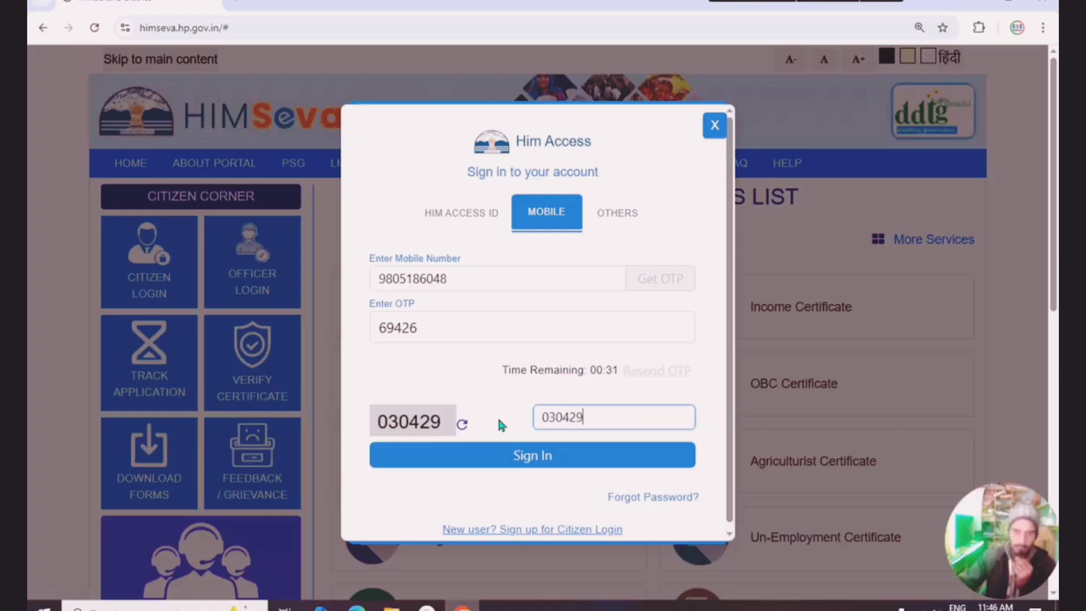
click(529, 460)
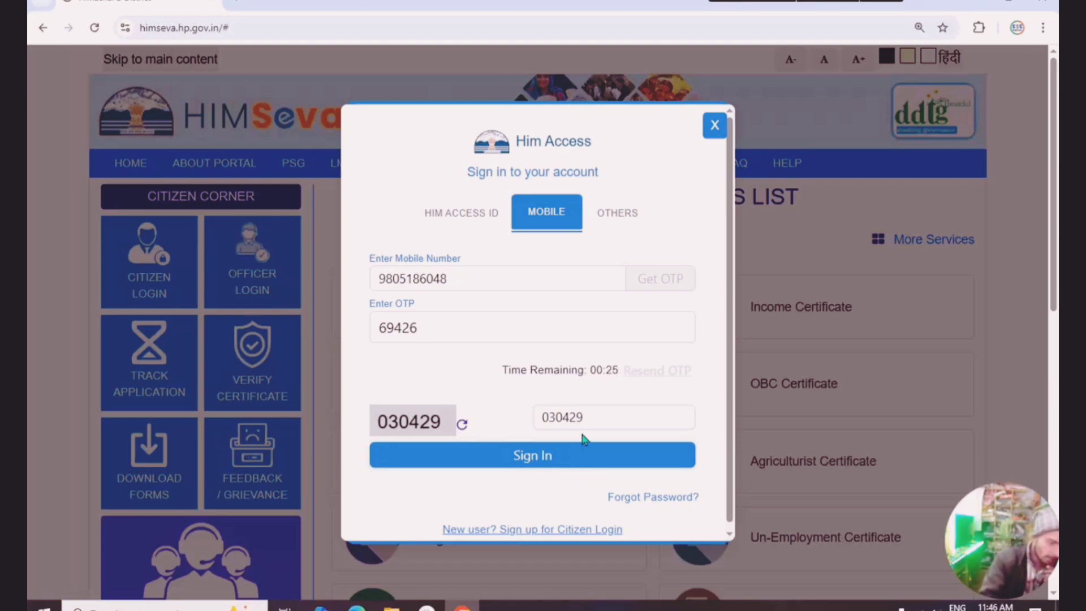
click(525, 457)
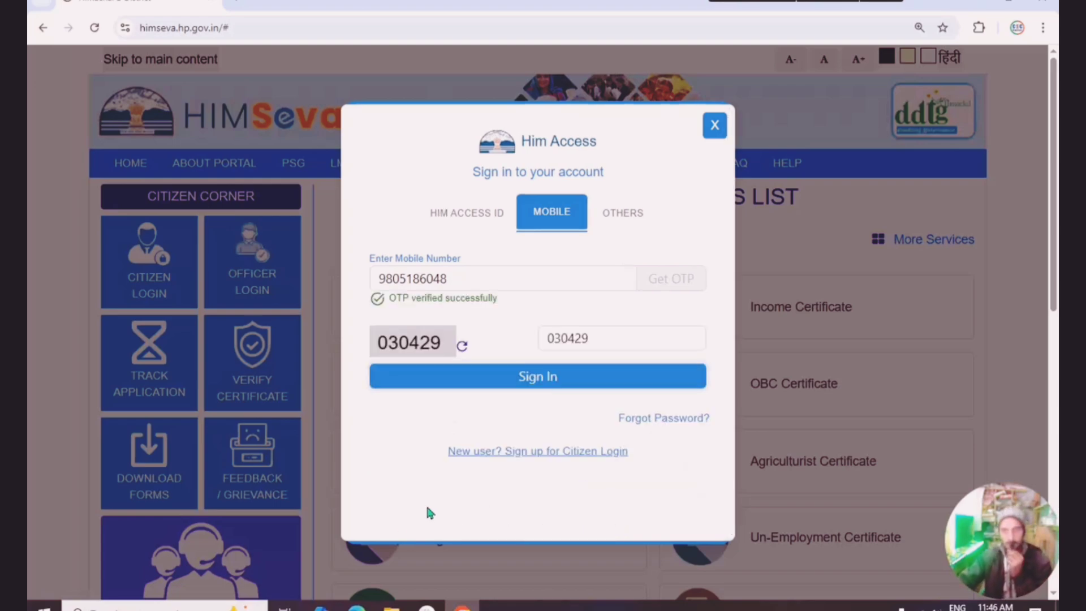
click(542, 380)
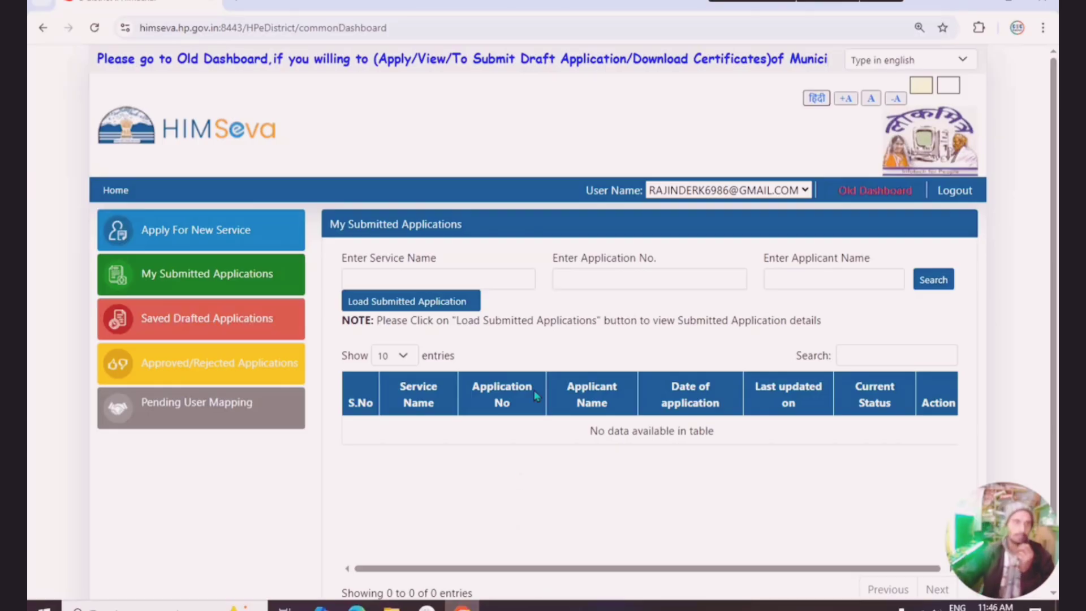
Under Apply For New Service, choose the Caste (SC/ST) Certificate tile and start a New Application
click(187, 235)
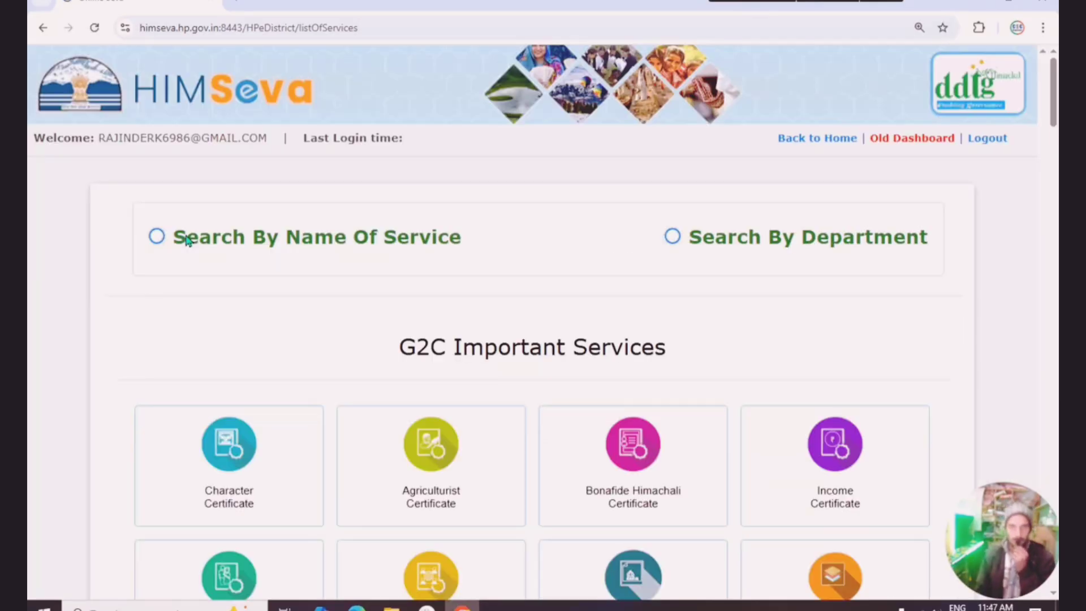
scroll(741, 404, down, 3)
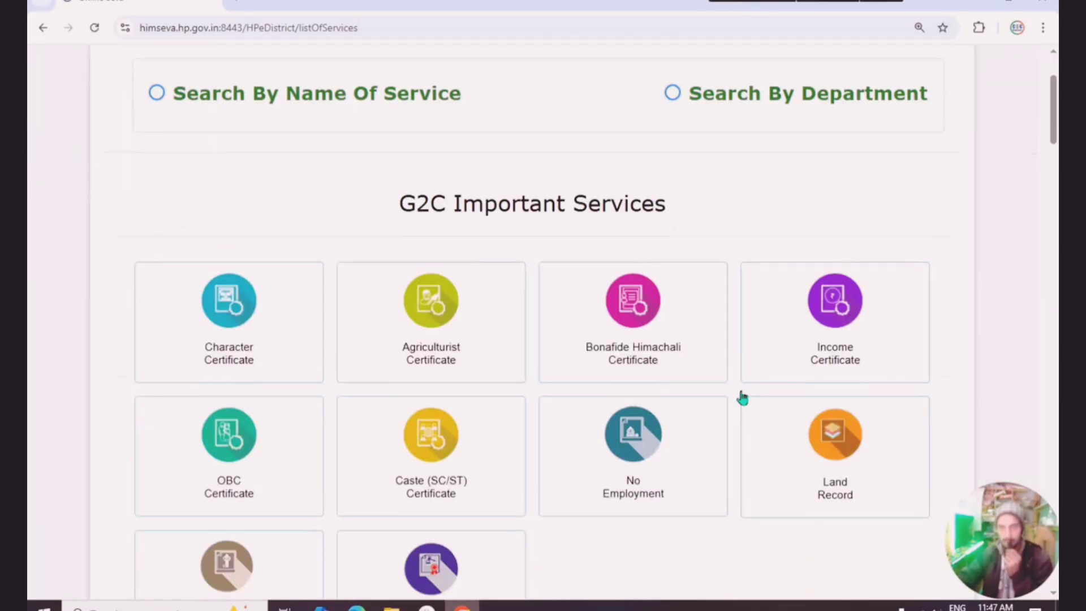
scroll(741, 394, down, 1)
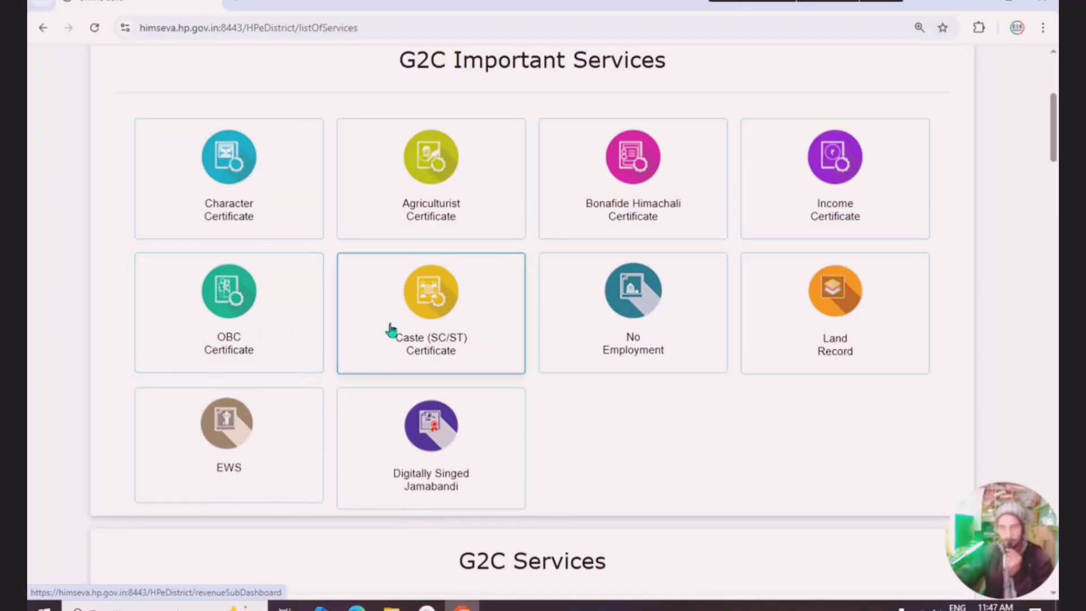
click(433, 329)
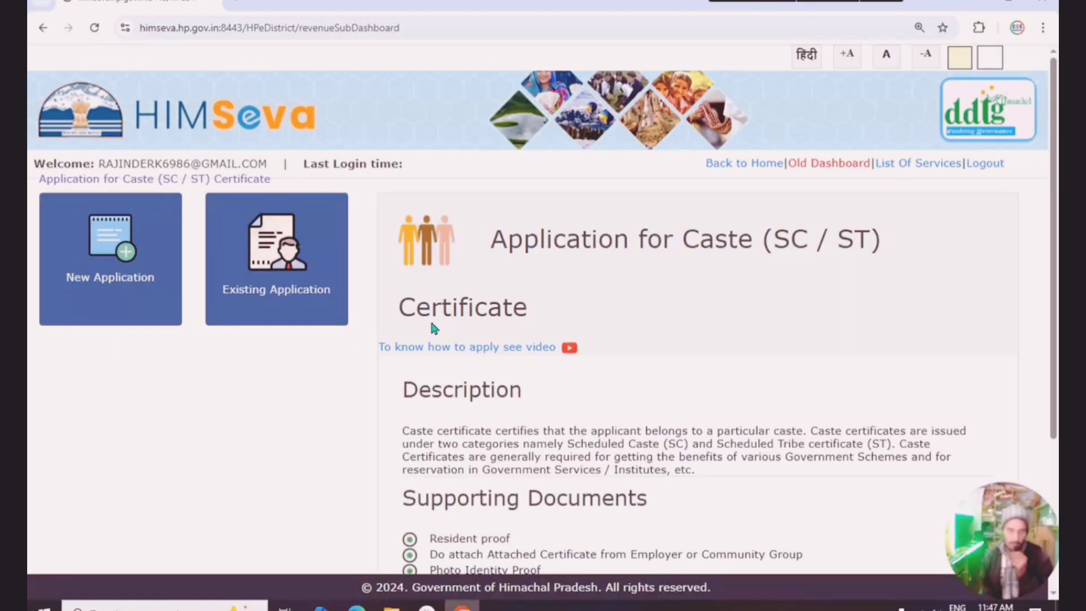
click(132, 258)
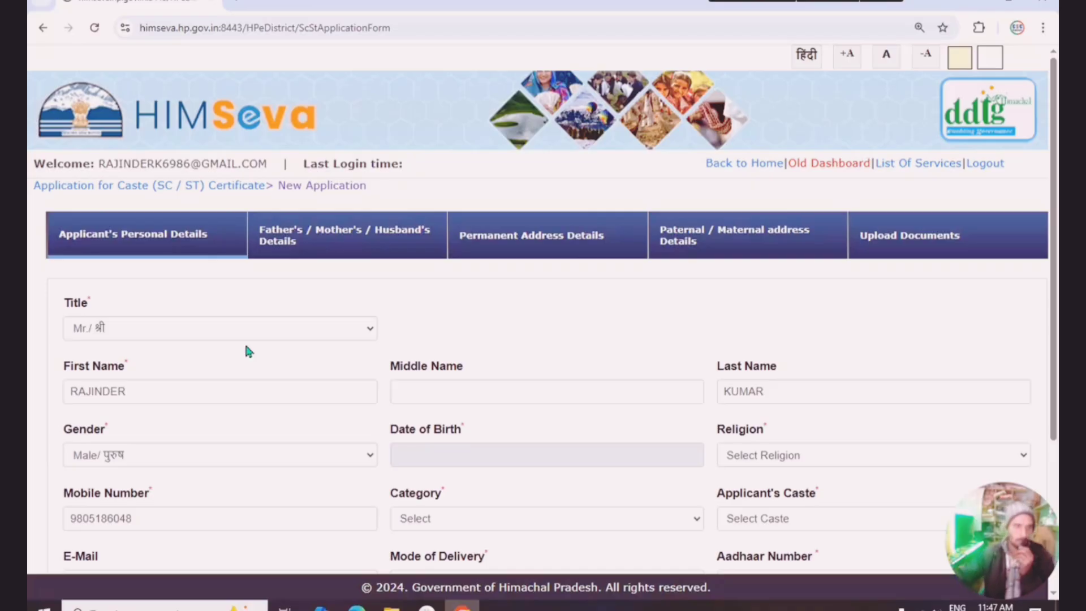
Set the title to Ms. and replace the prefilled first name with the applicant's first name
click(88, 327)
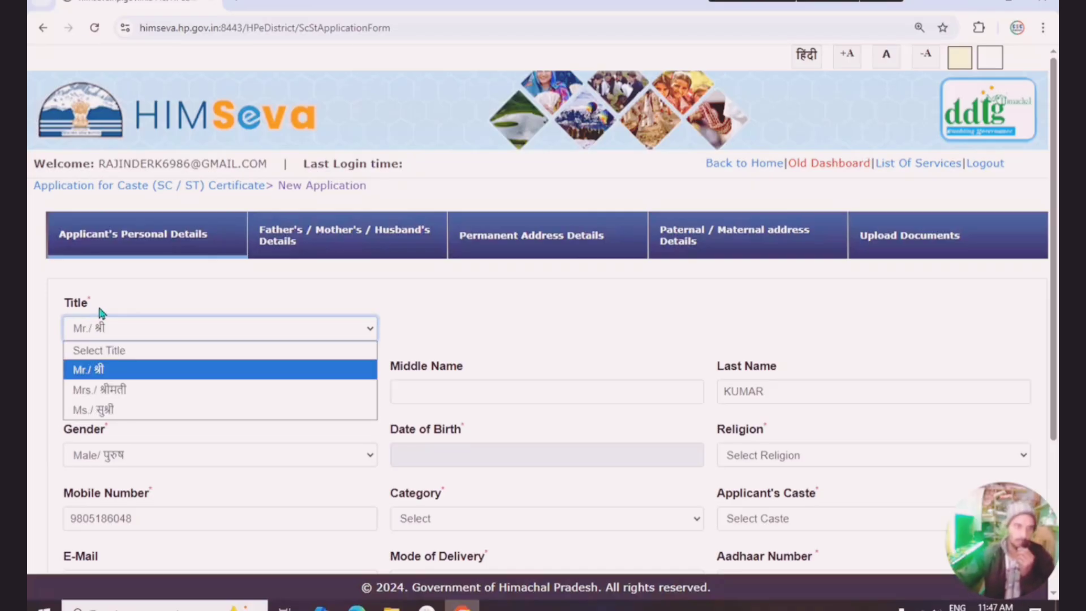
click(105, 409)
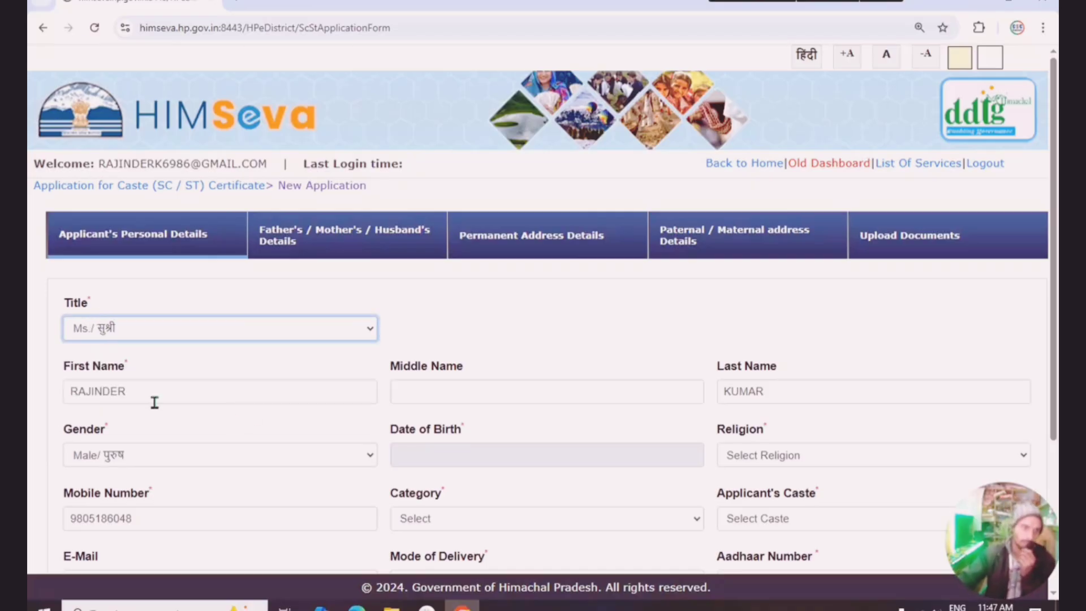
click(146, 392)
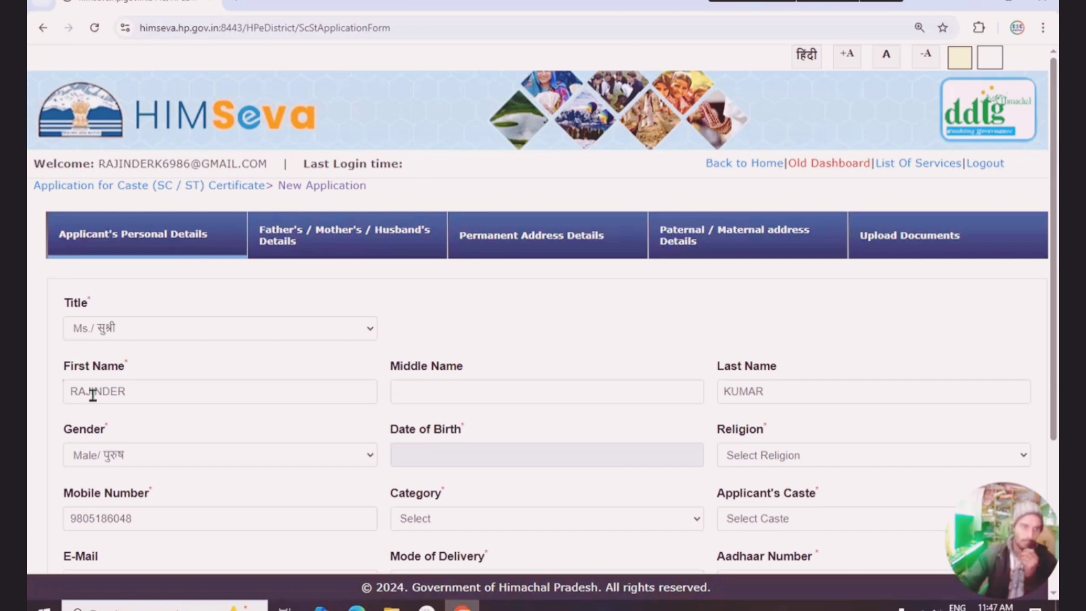
drag(141, 394, 73, 393)
key(BackSpace)
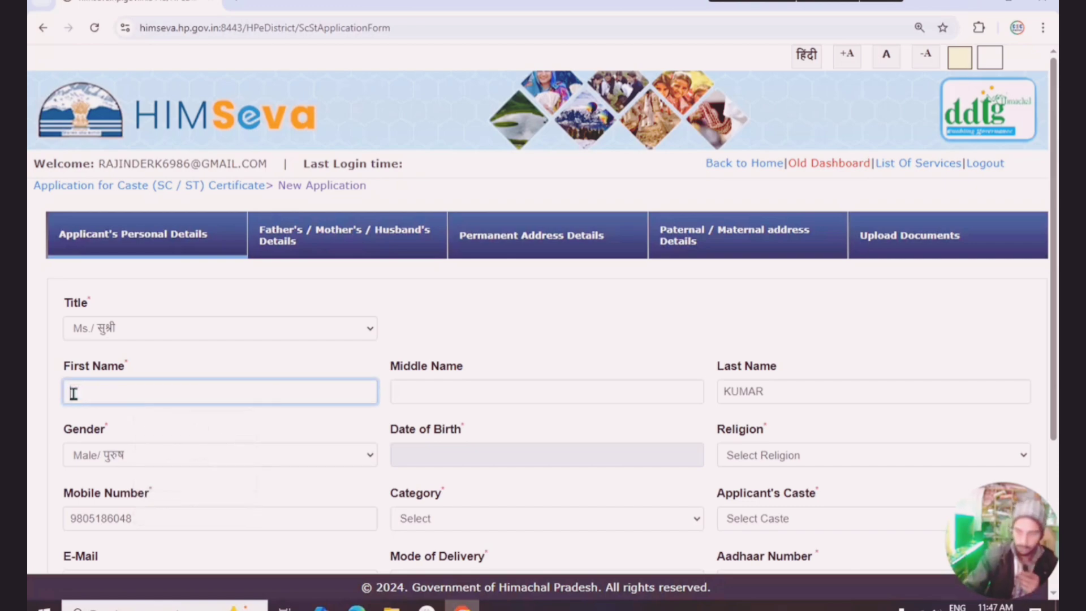
text(Ra)
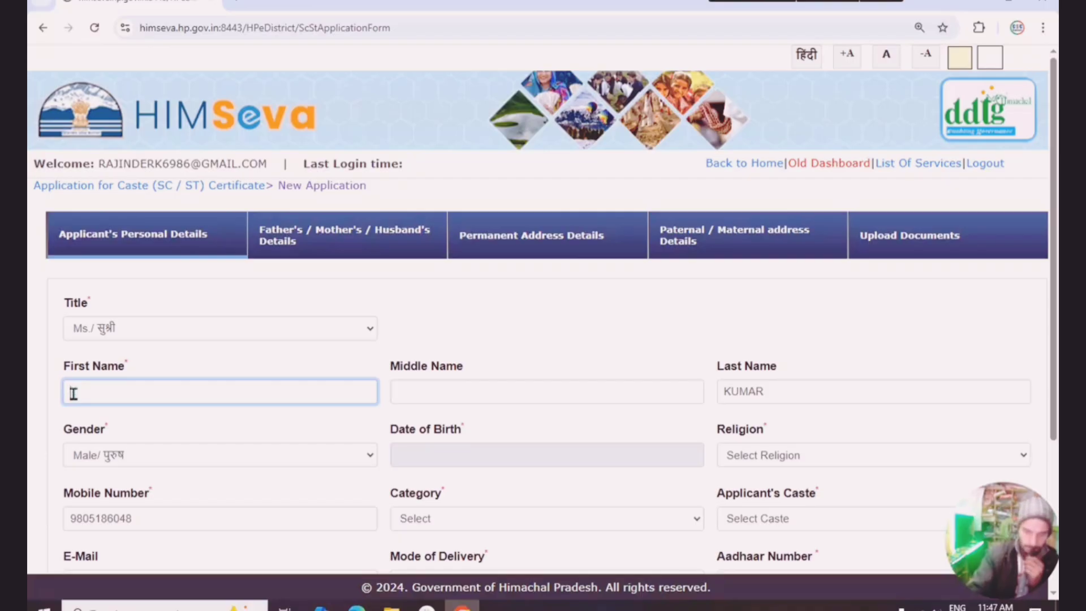
text(RAJA)
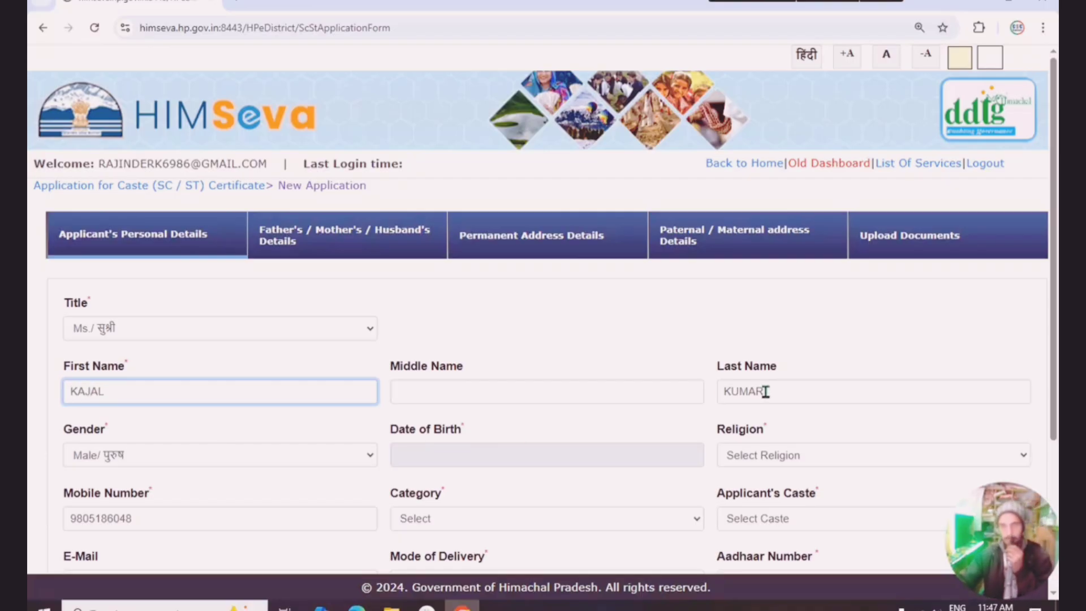
click(430, 387)
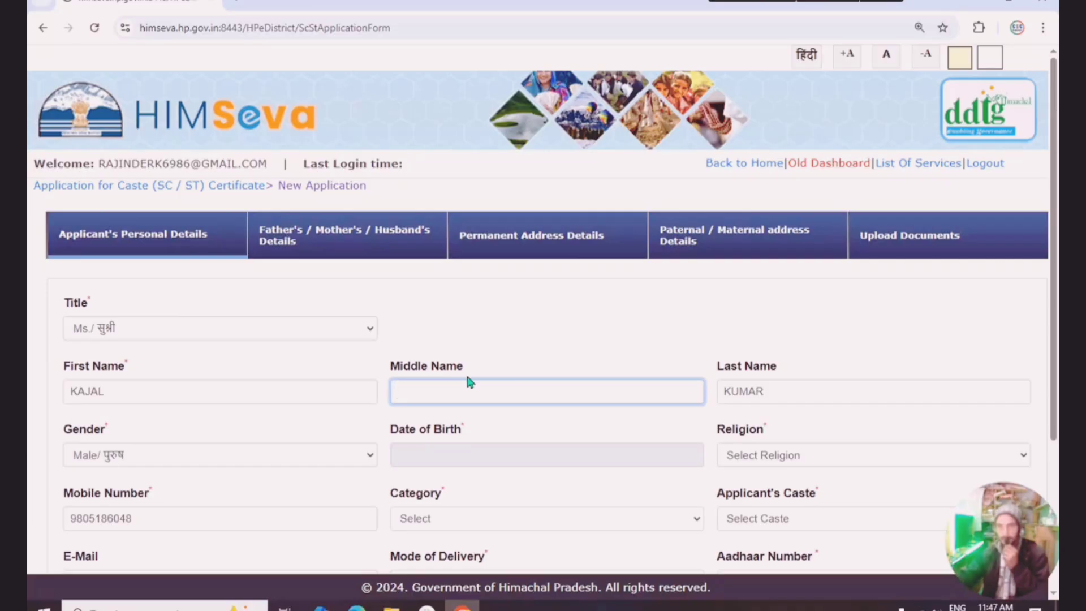
Delete the surname so the Last Name field is empty
drag(773, 387, 710, 402)
key(BackSpace)
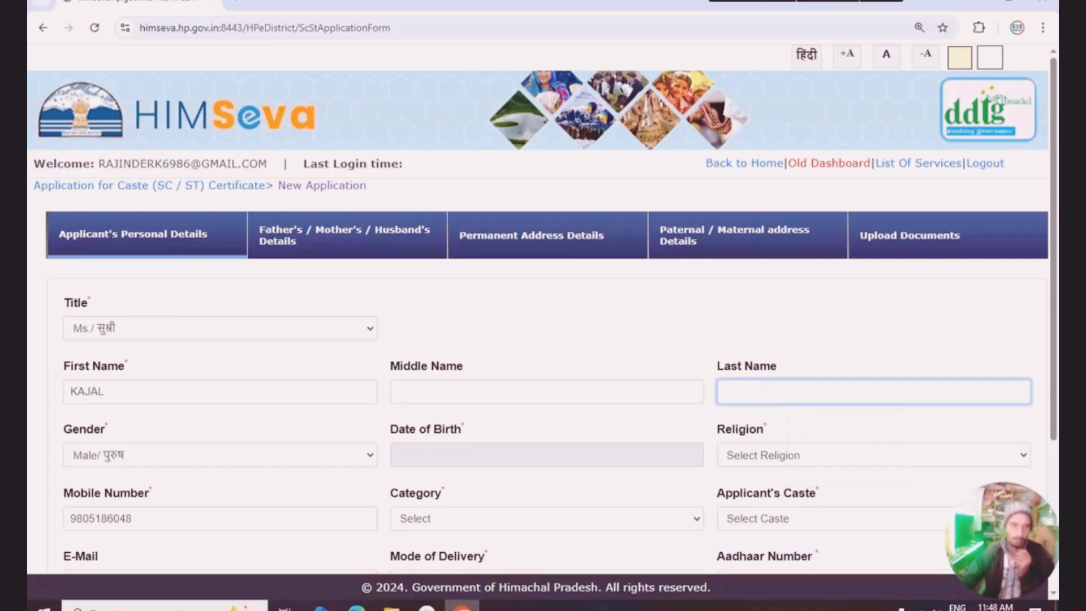
scroll(77, 199, down, 1)
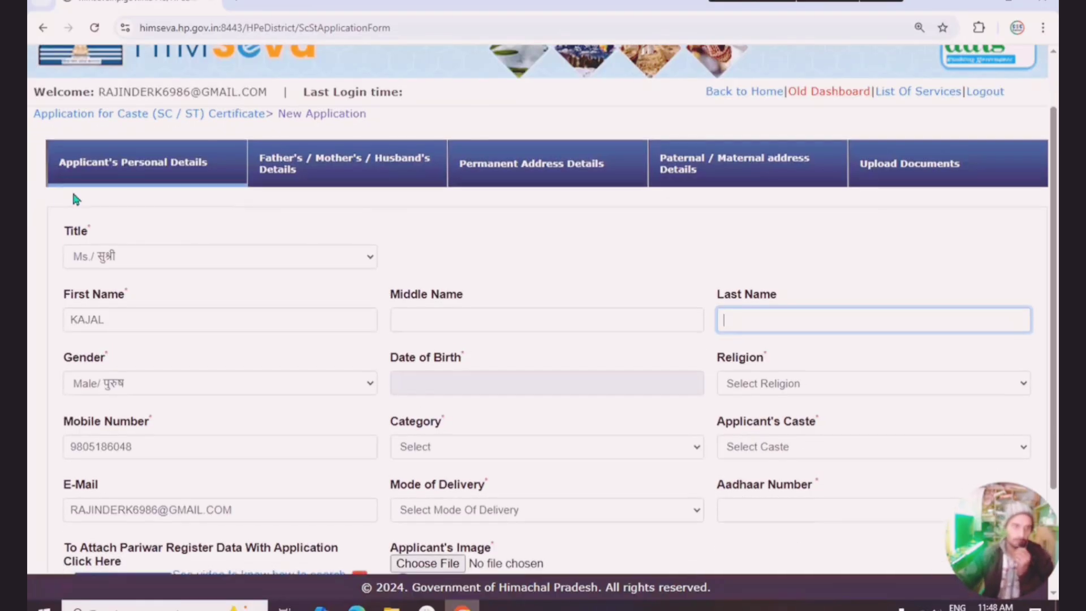
click(129, 384)
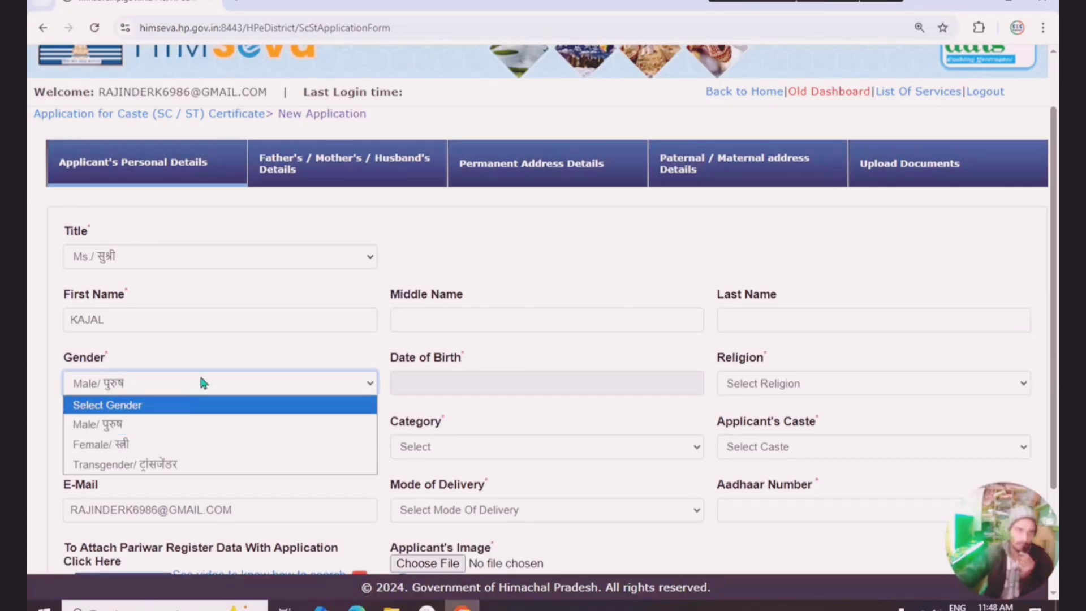
click(109, 447)
click(397, 387)
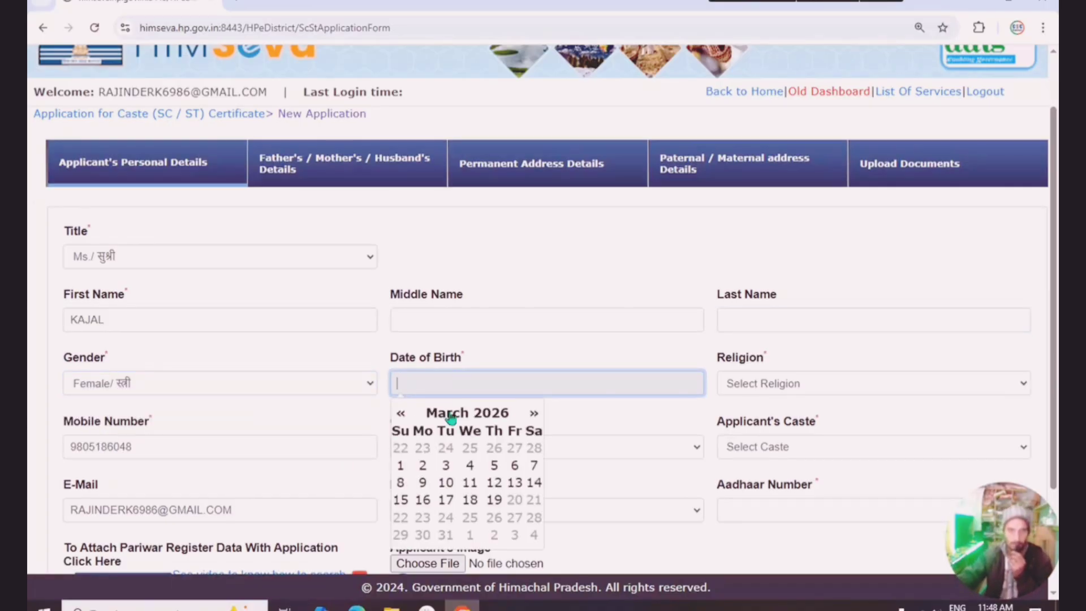
click(501, 411)
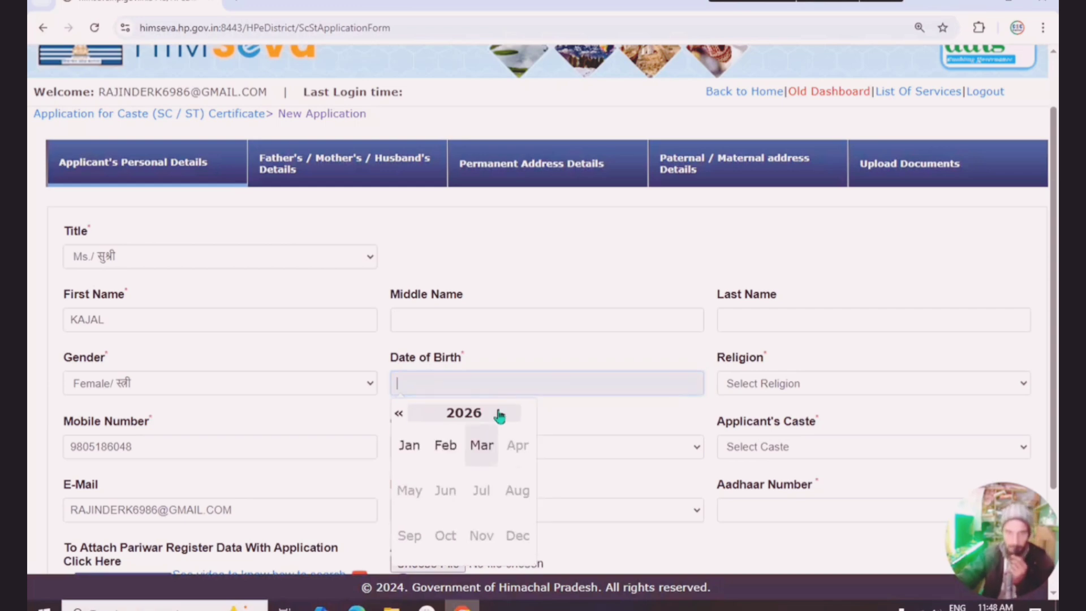
click(453, 413)
click(398, 413)
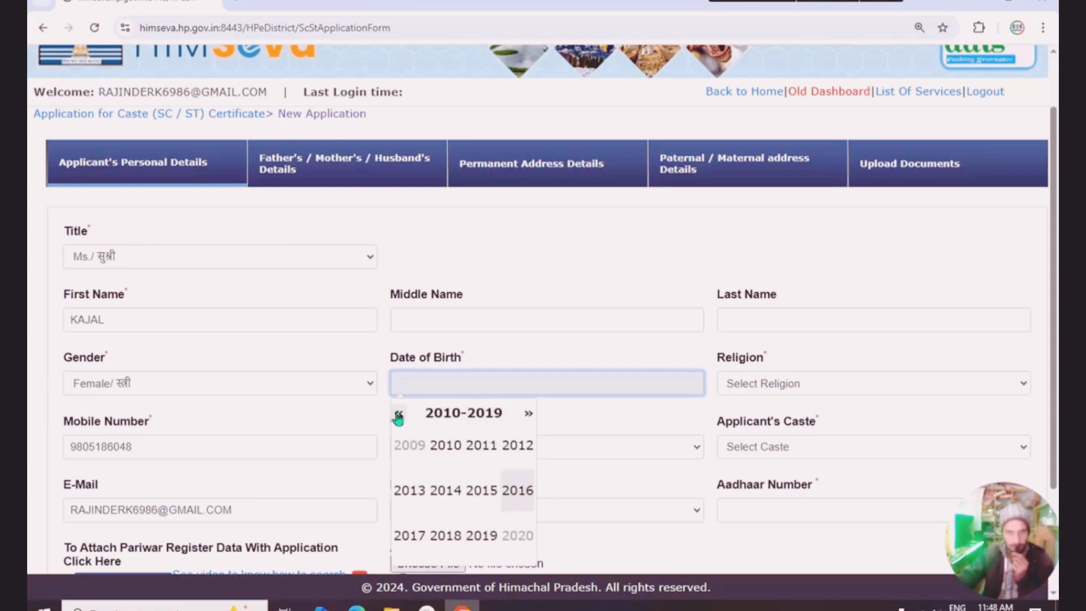
click(439, 537)
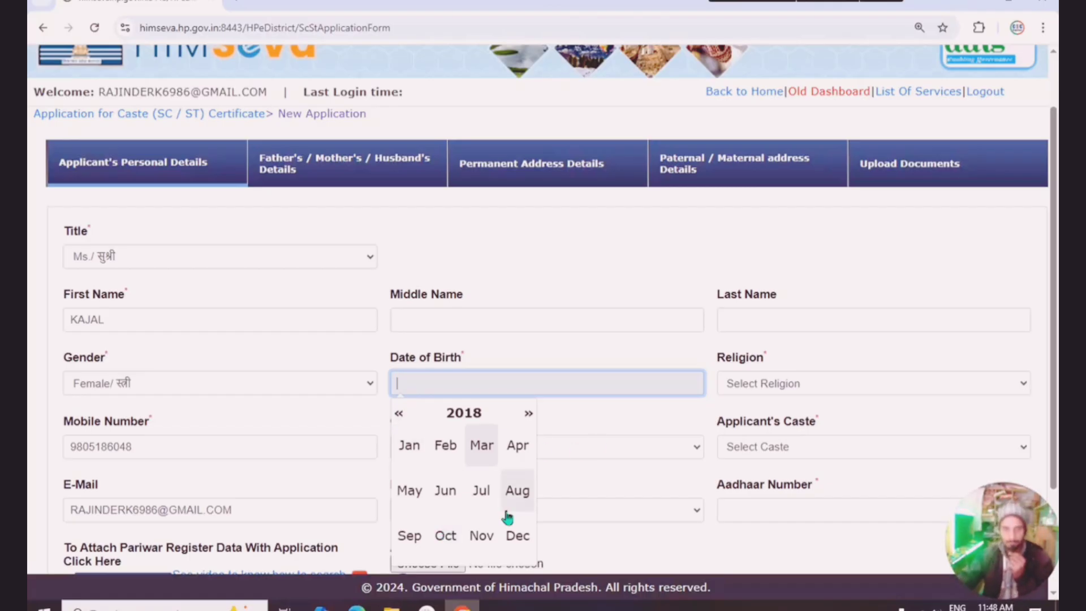
click(410, 540)
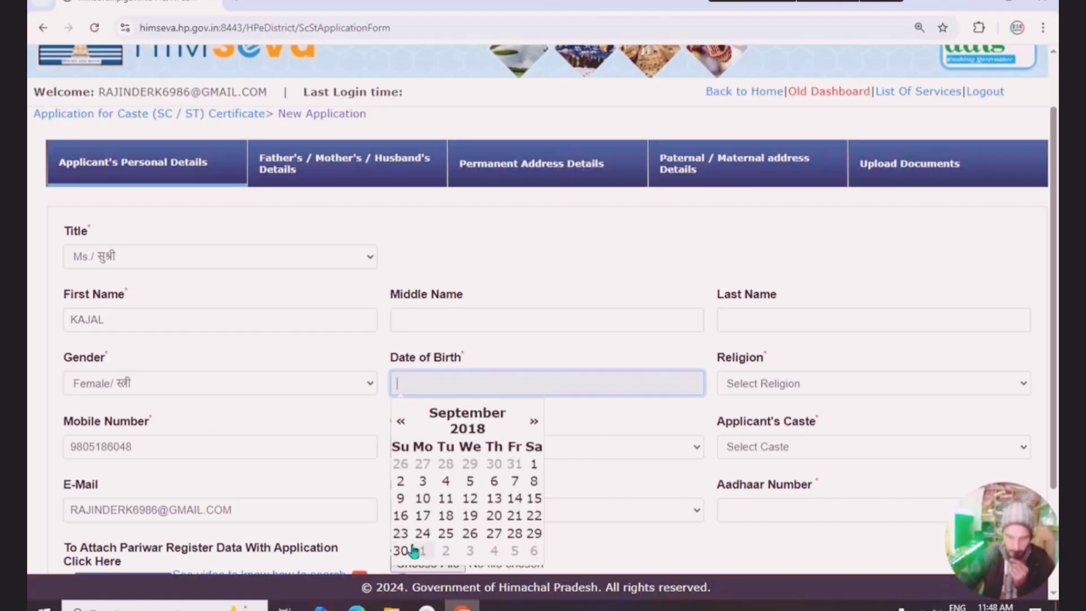
click(446, 482)
mouse_move(462, 606)
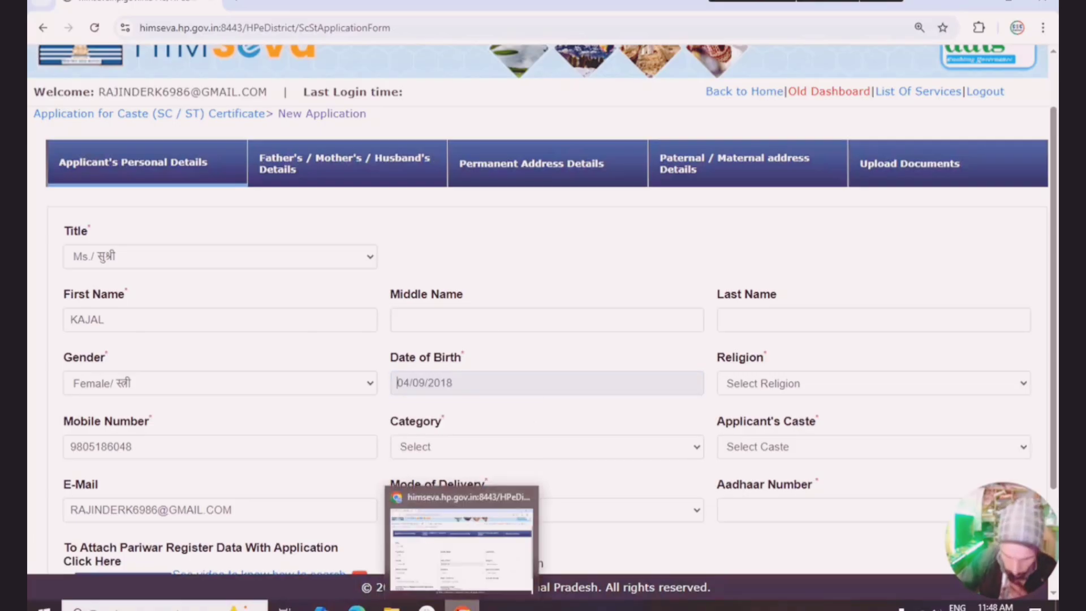
Choose Hindu as the religion and SC as the category, opening the caste list
click(742, 389)
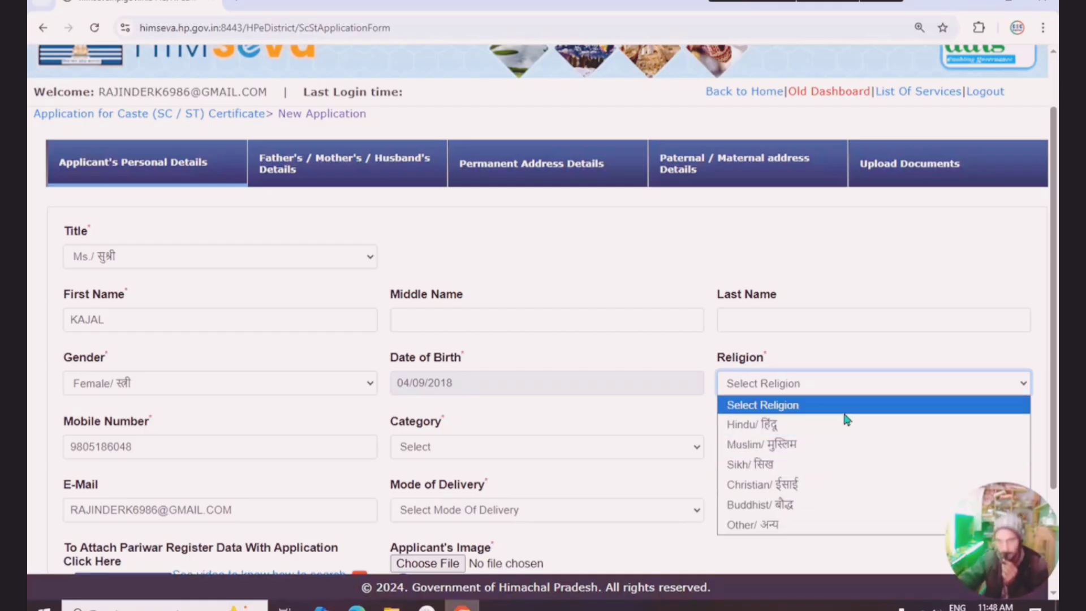
click(775, 425)
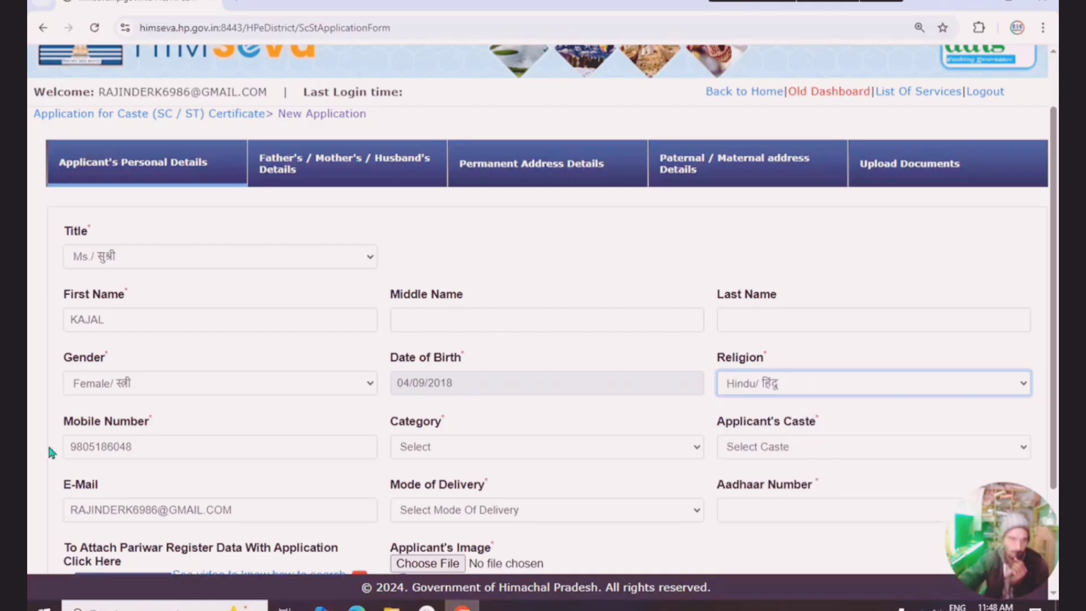
drag(138, 448, 65, 447)
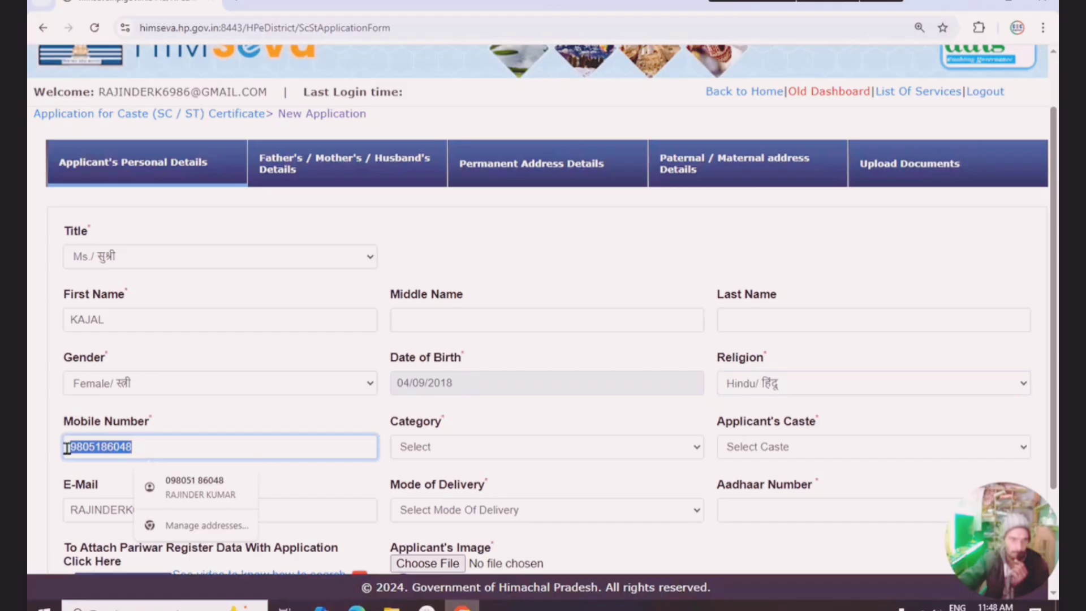
click(233, 415)
scroll(336, 441, down, 3)
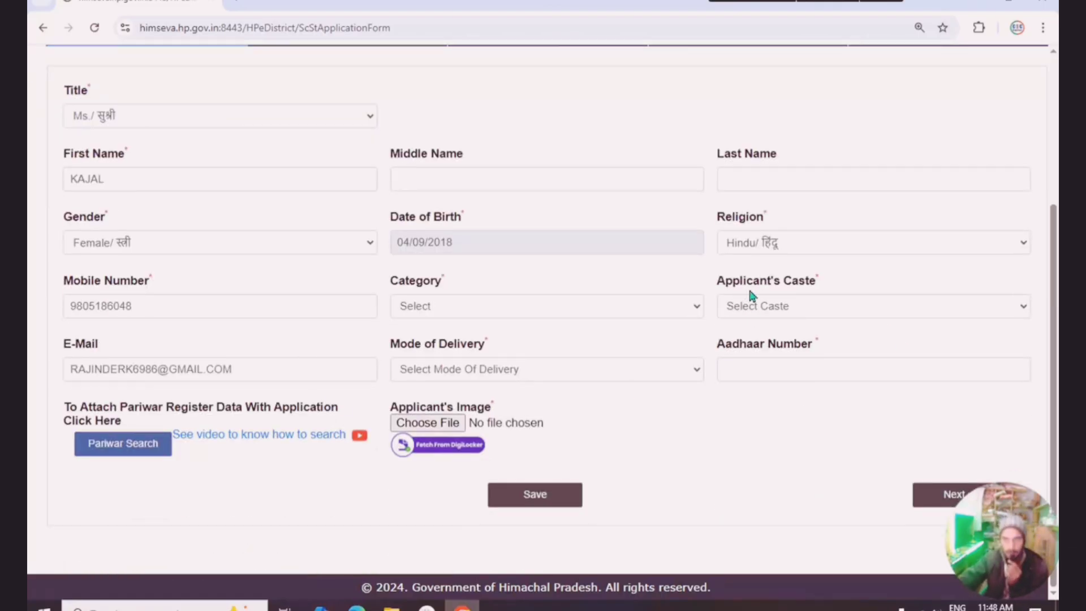
click(750, 312)
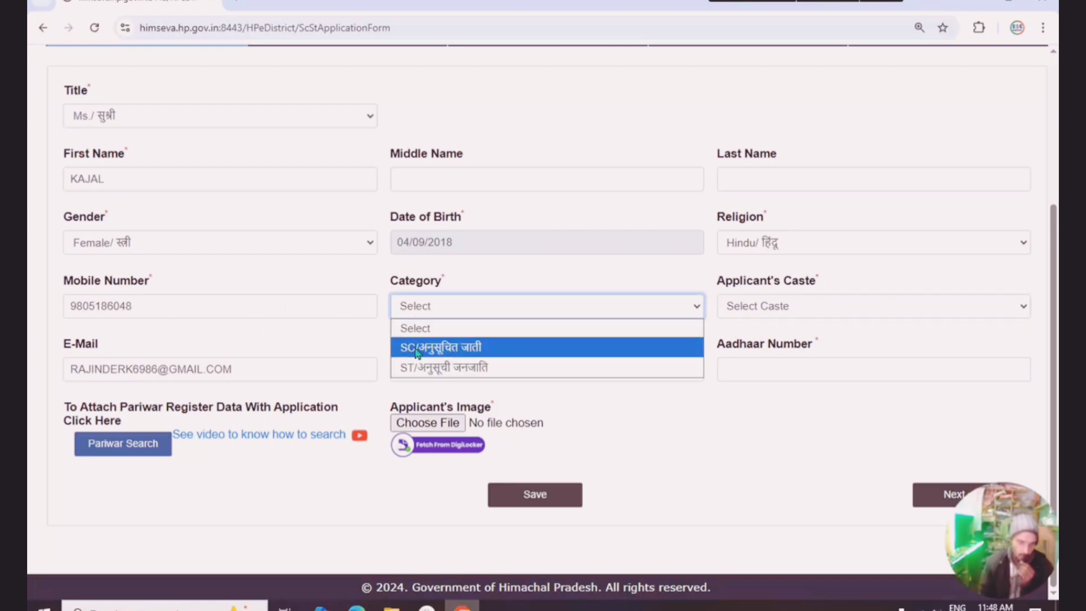
click(417, 353)
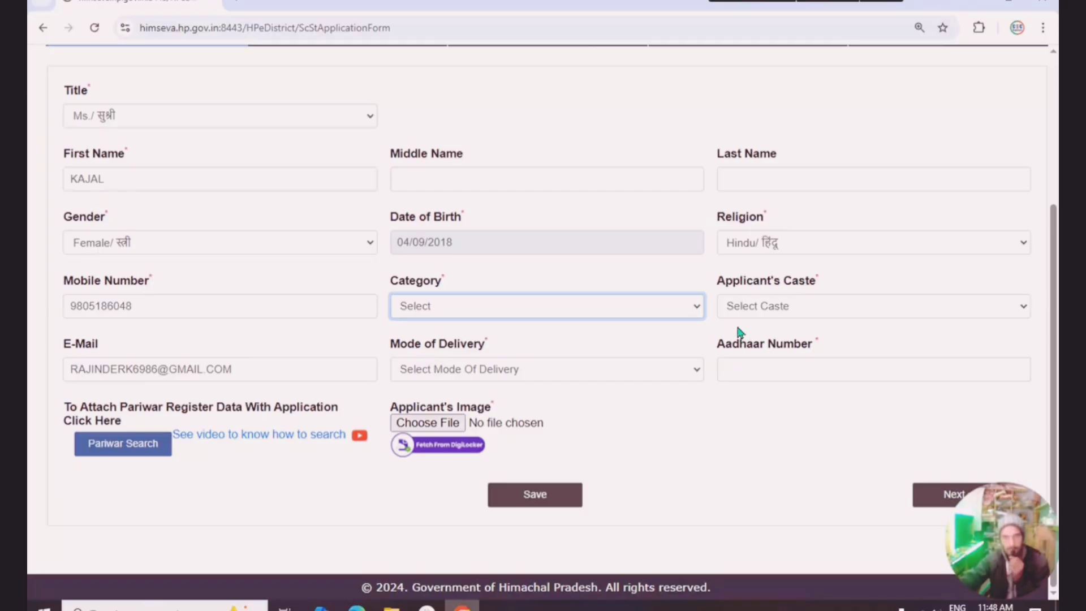
click(735, 305)
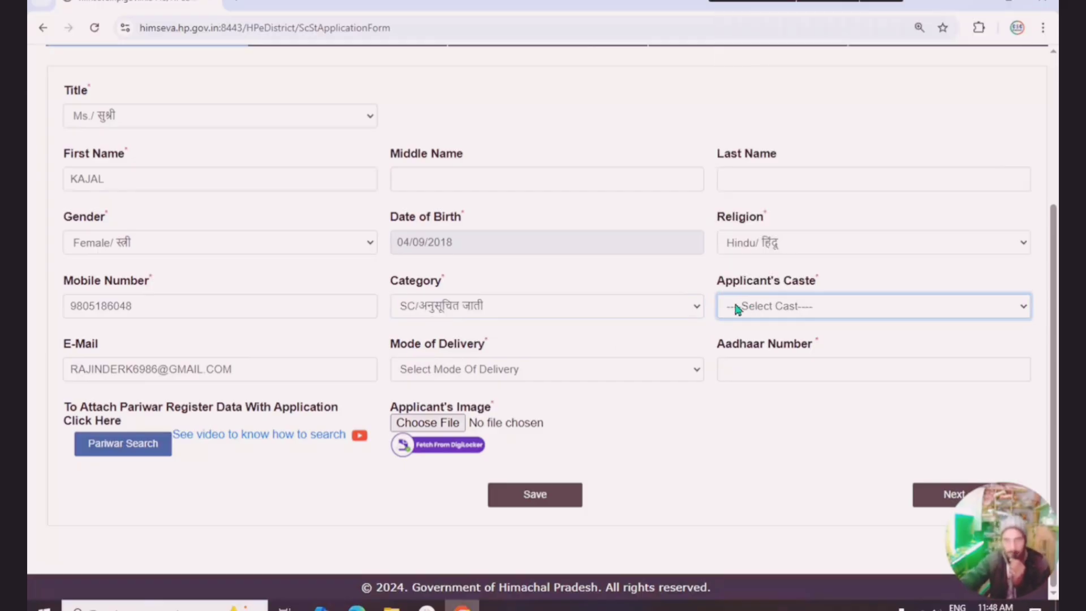
click(734, 306)
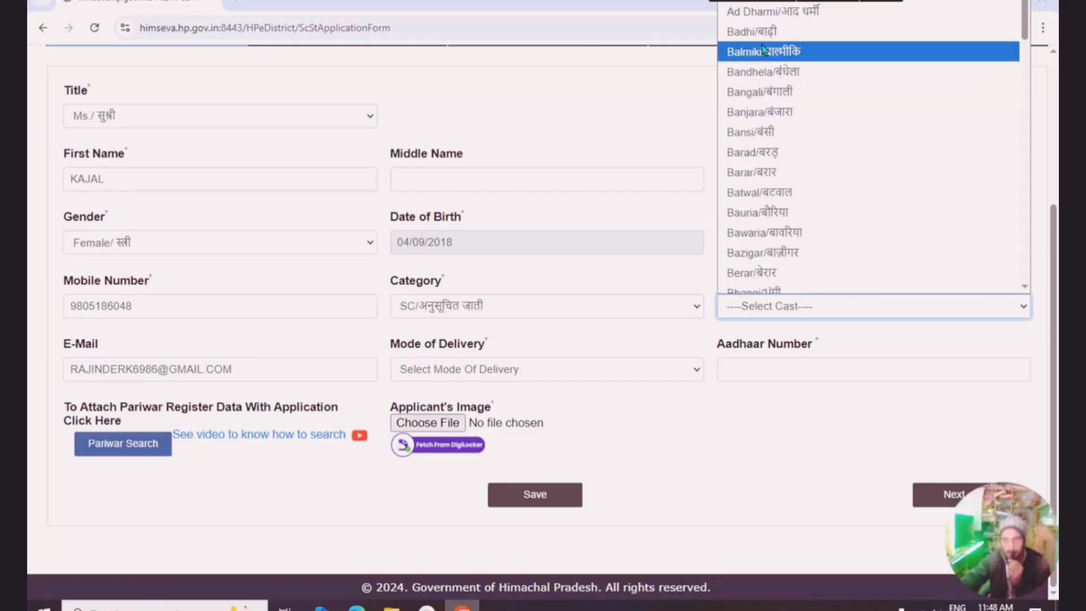
Pick Ad Dharmi/आद धर्मी as Applicant's Caste and Online/ऑनलाइन as Mode of Delivery
click(778, 17)
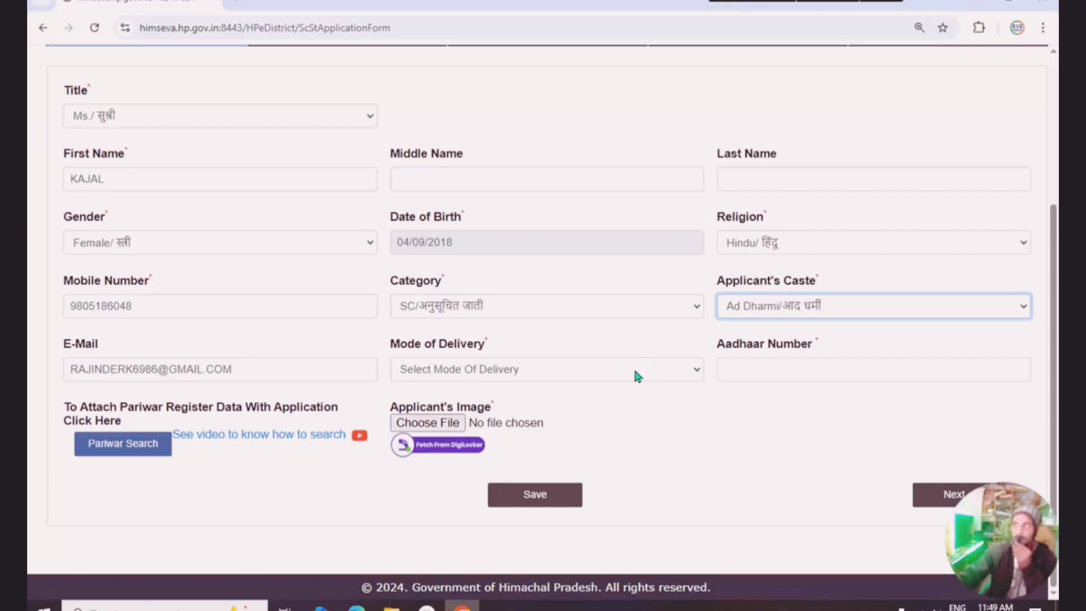
click(440, 371)
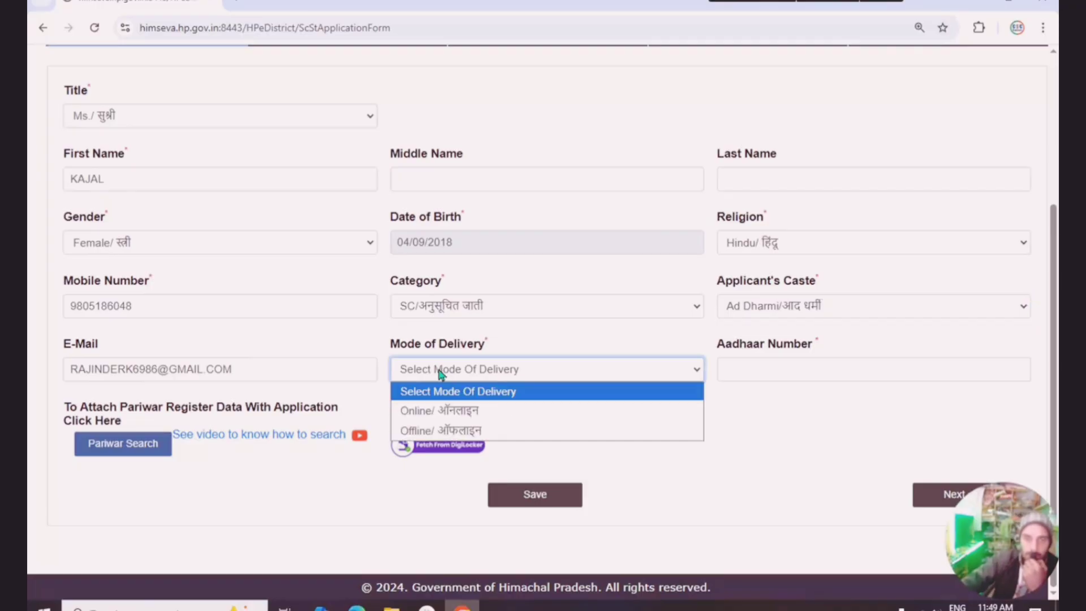
click(440, 408)
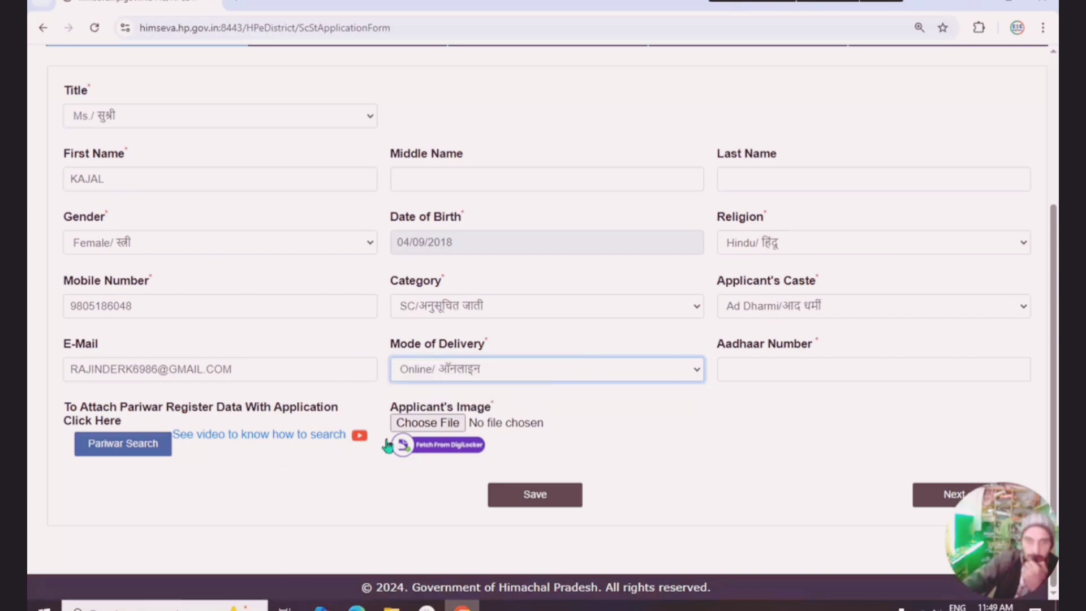
Upload the first WhatsApp photo from the applicant's Pictures folder as Applicant's Image and preview it
click(458, 428)
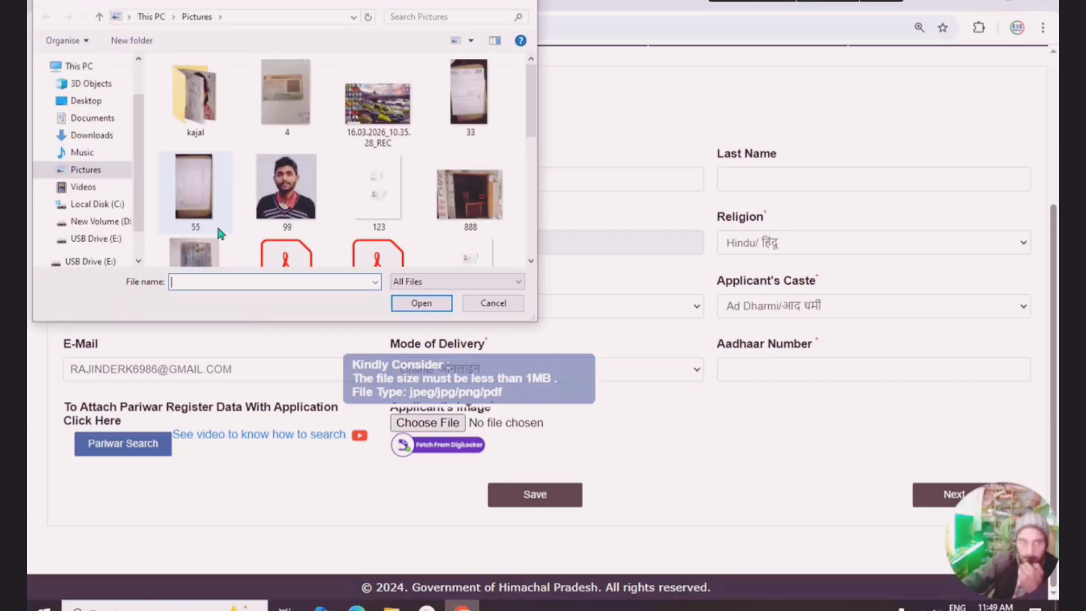
double_click(193, 111)
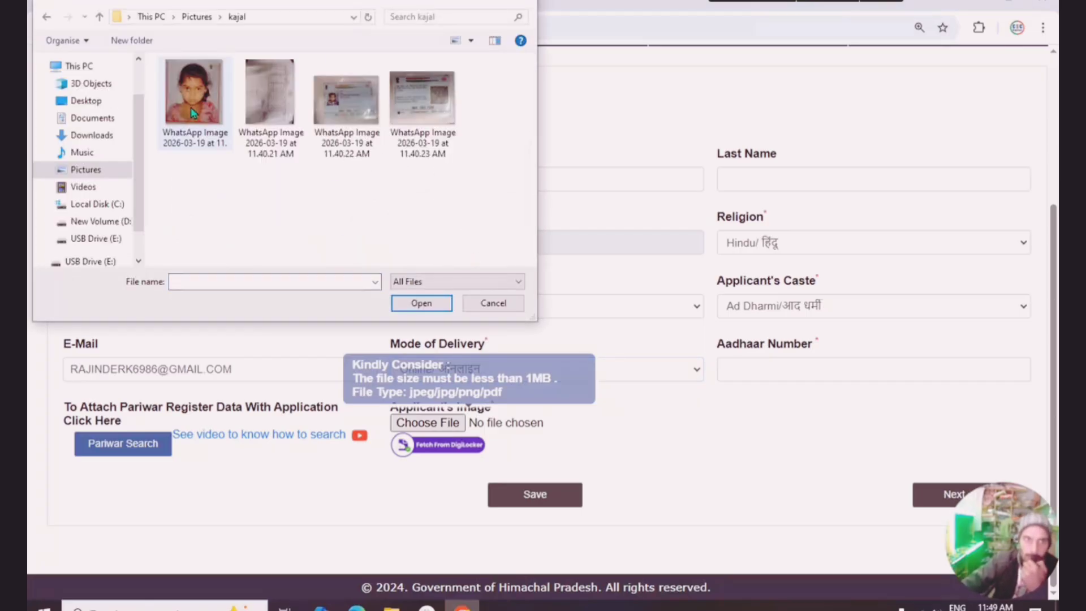
click(193, 115)
click(421, 302)
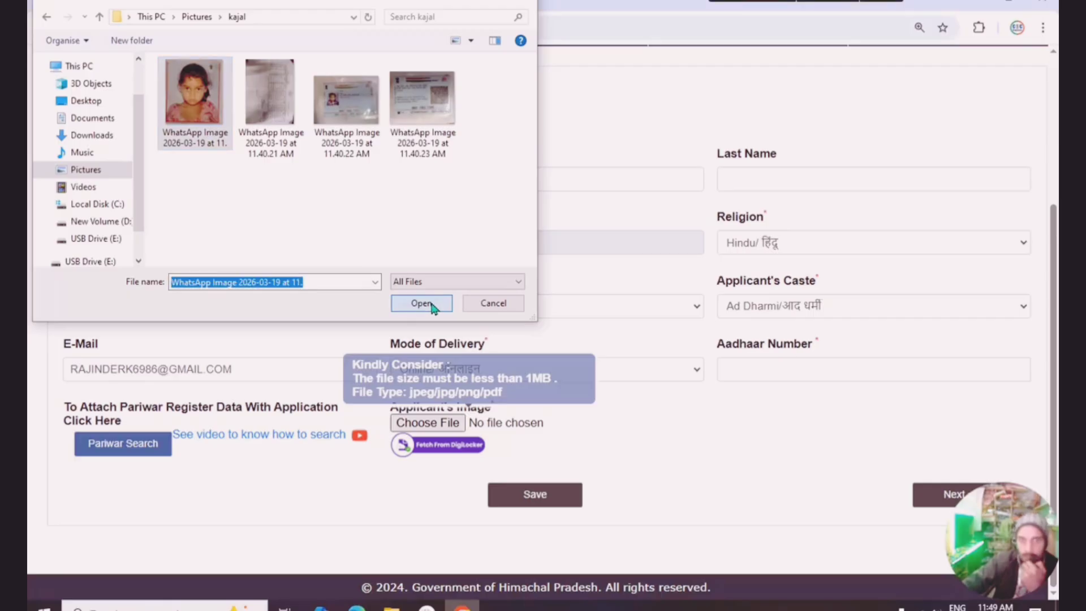
click(477, 442)
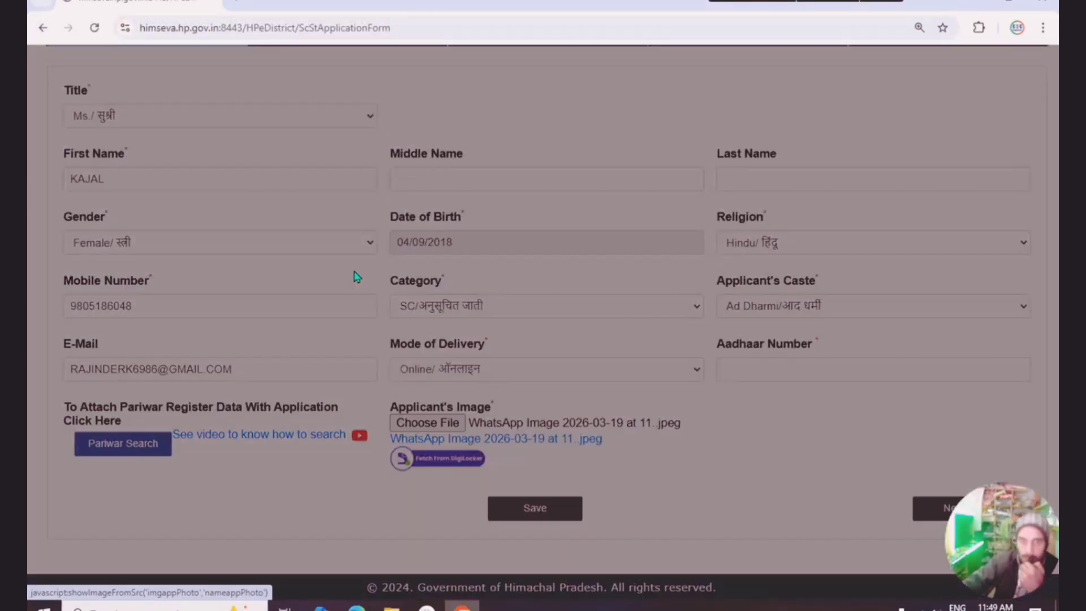
Close the photo preview, enter the applicant's Aadhaar number, and open Pariwar Search
click(688, 534)
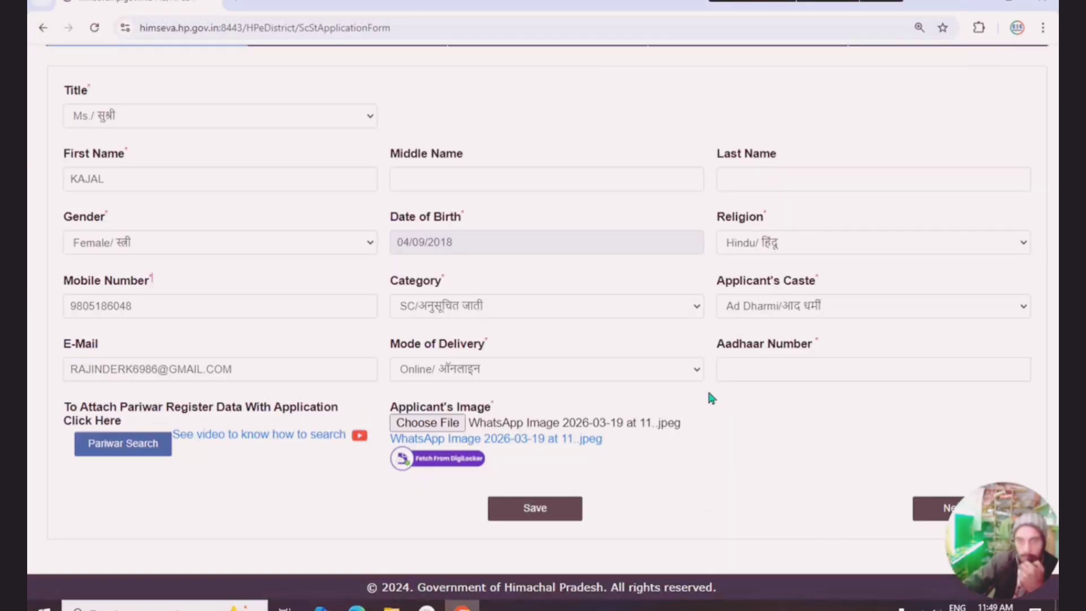
click(742, 374)
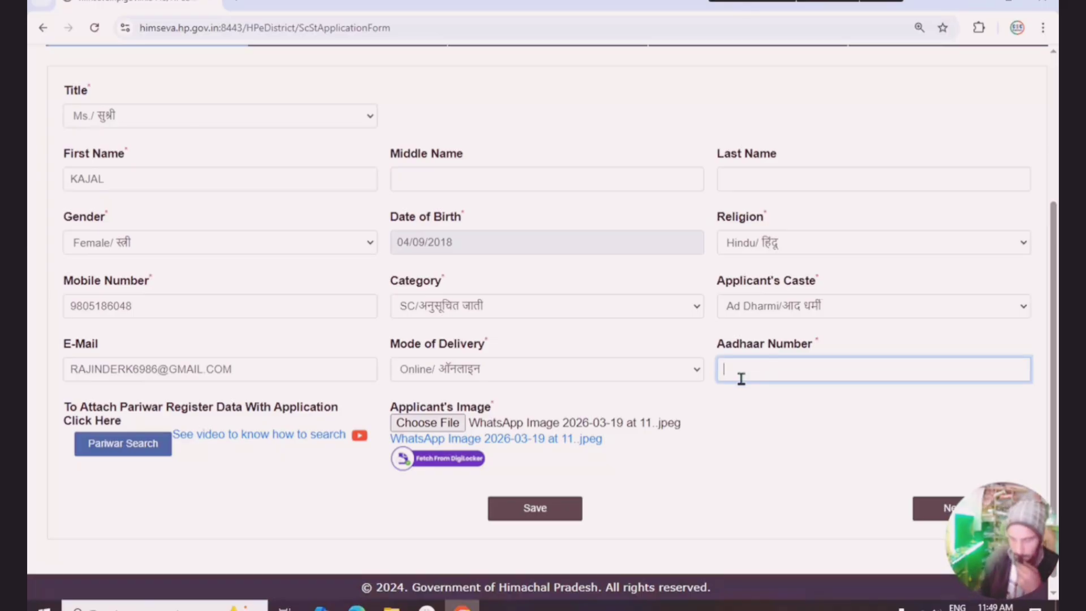
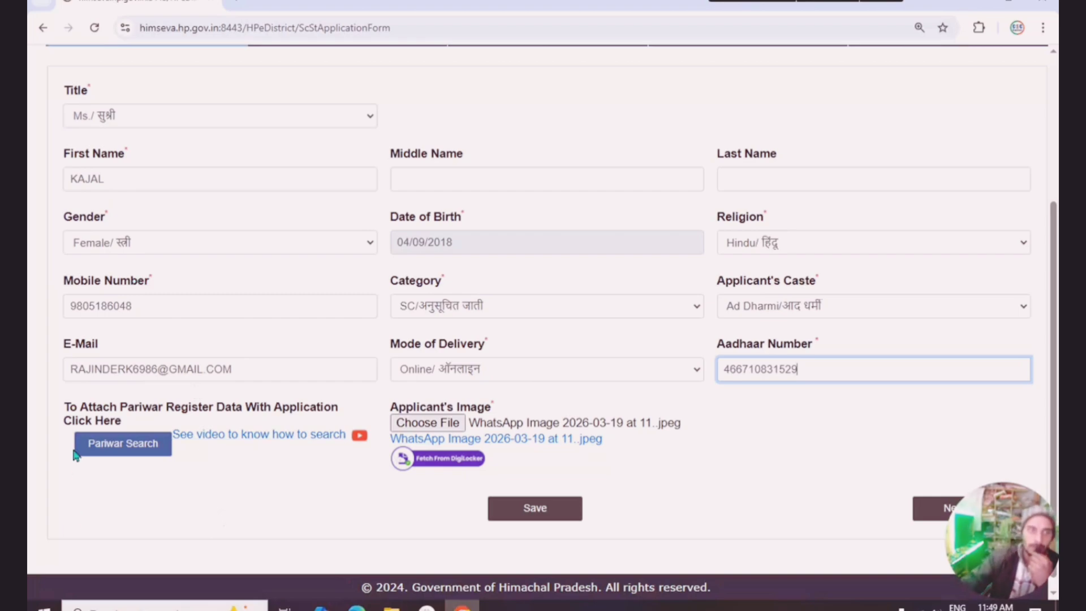
click(150, 450)
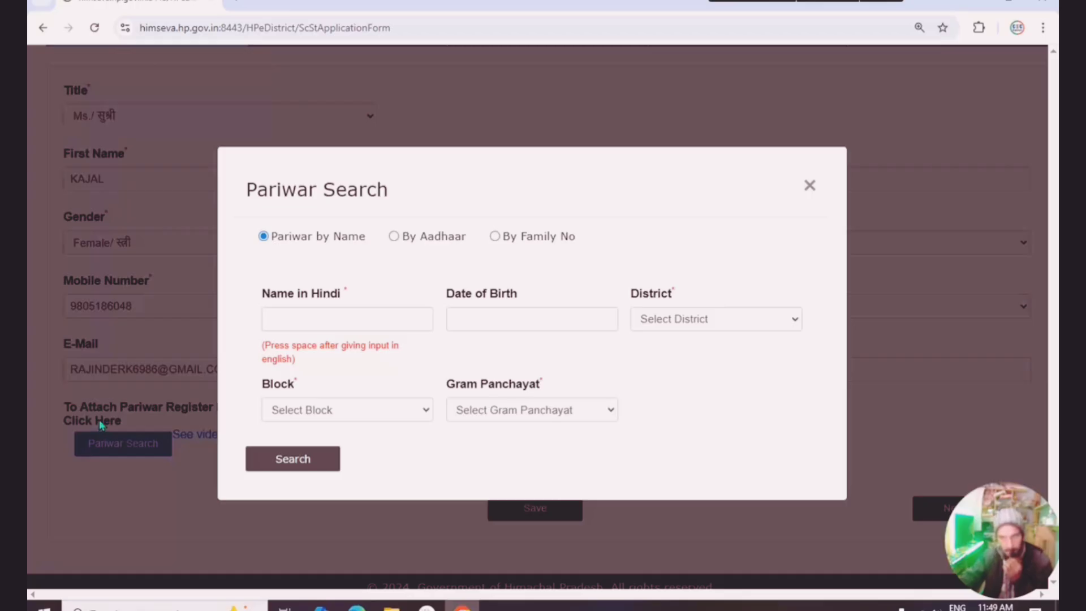
Search the Pariwar register by Aadhaar, attach the found family details, and confirm the alert
click(399, 239)
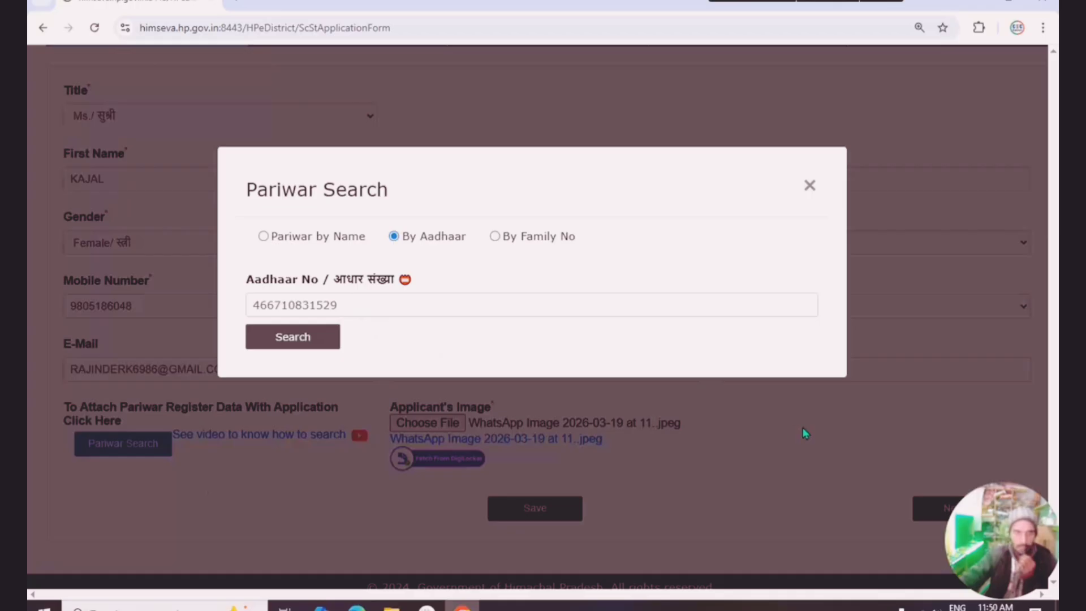
click(327, 344)
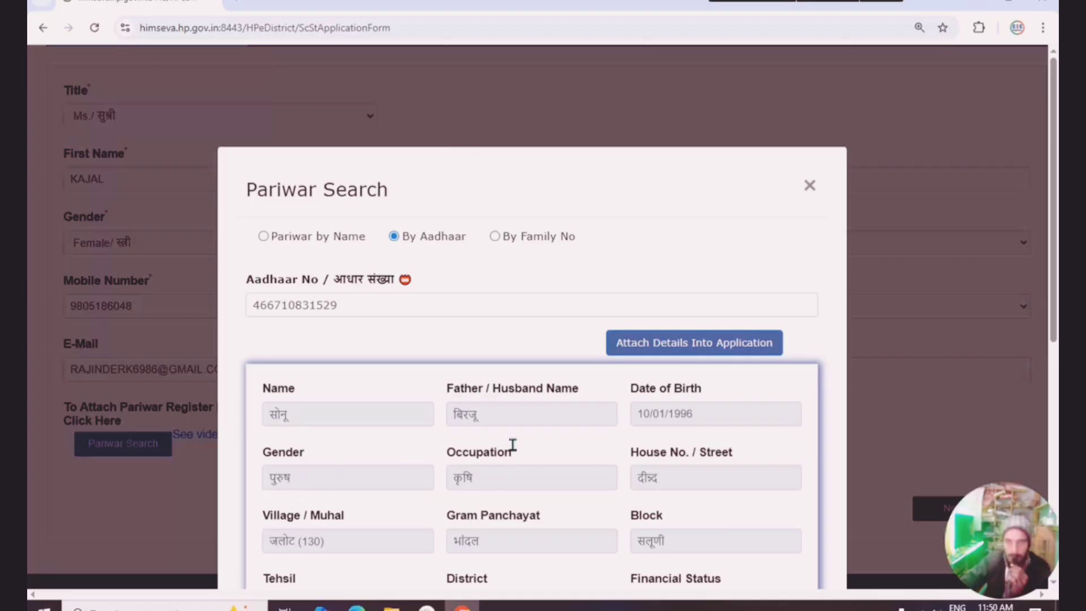
scroll(533, 357, down, 3)
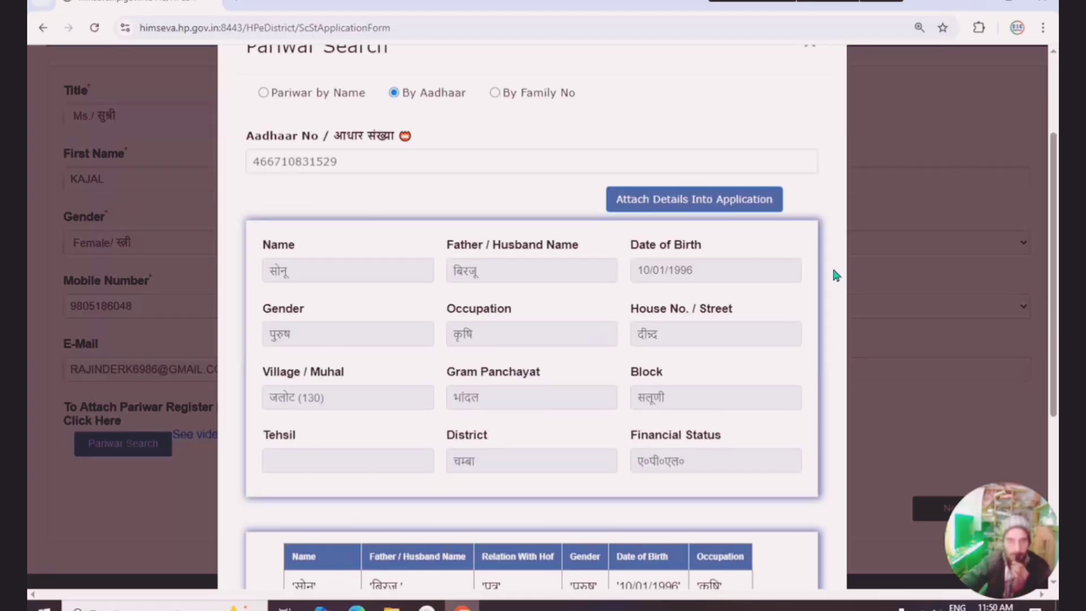
click(692, 208)
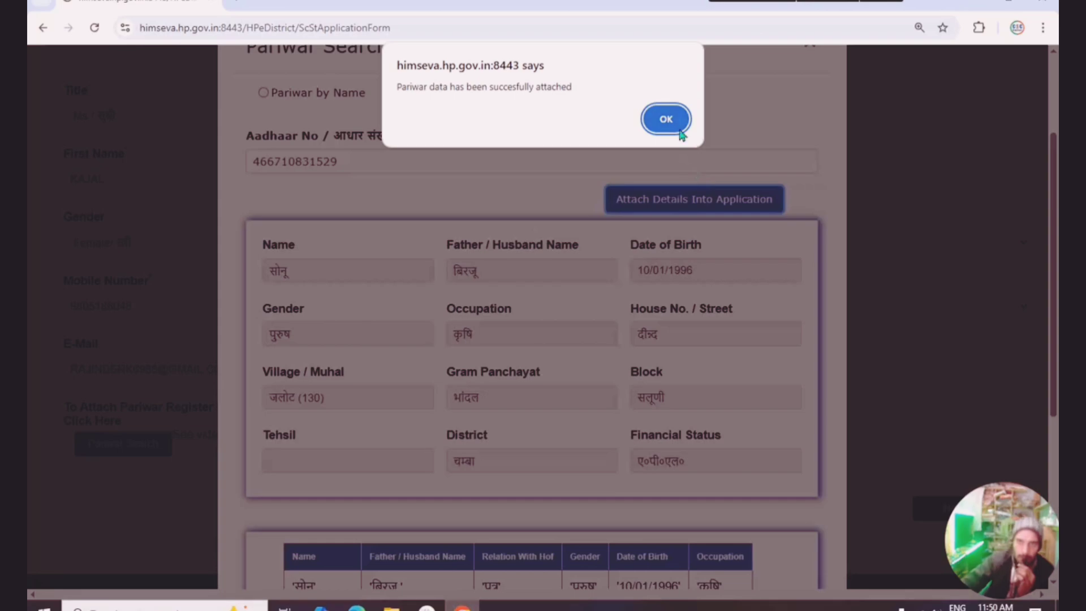
click(681, 132)
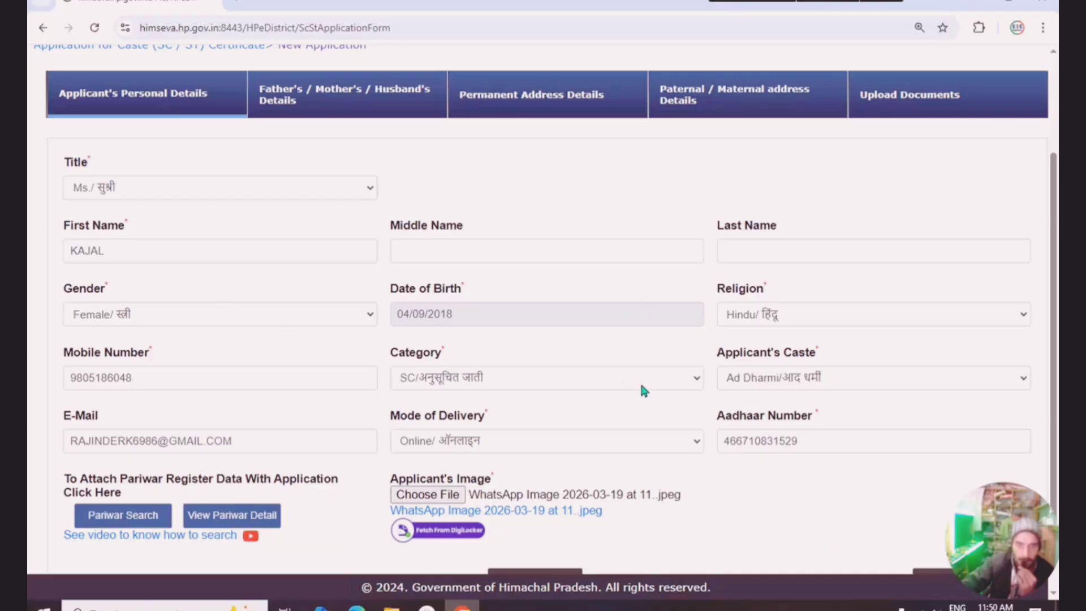
Save the personal details, acknowledge the Data Saved Successfully alert, and go Next
scroll(622, 376, down, 2)
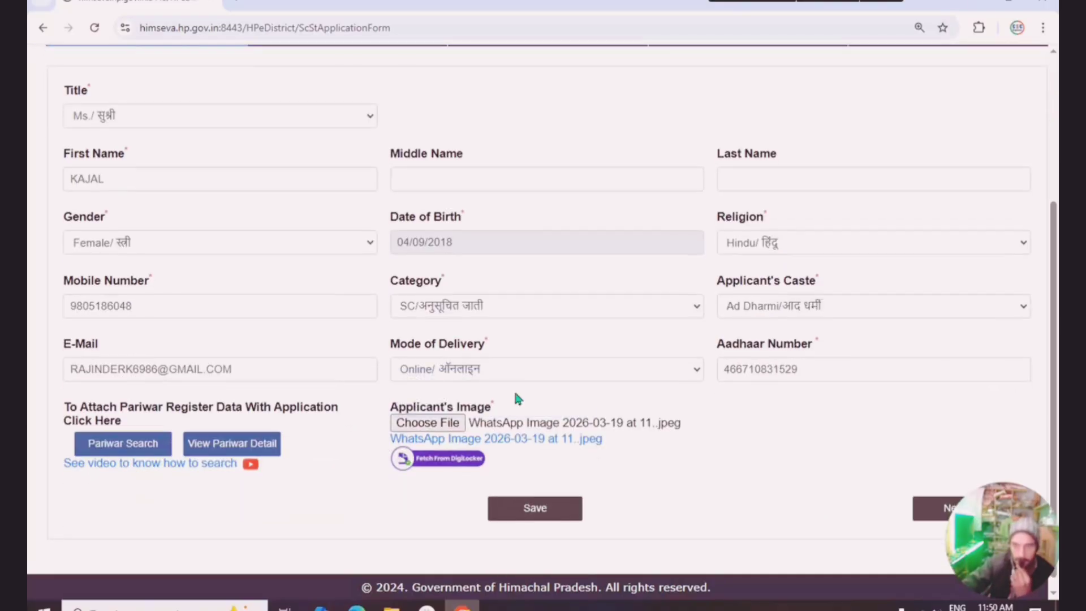
click(570, 518)
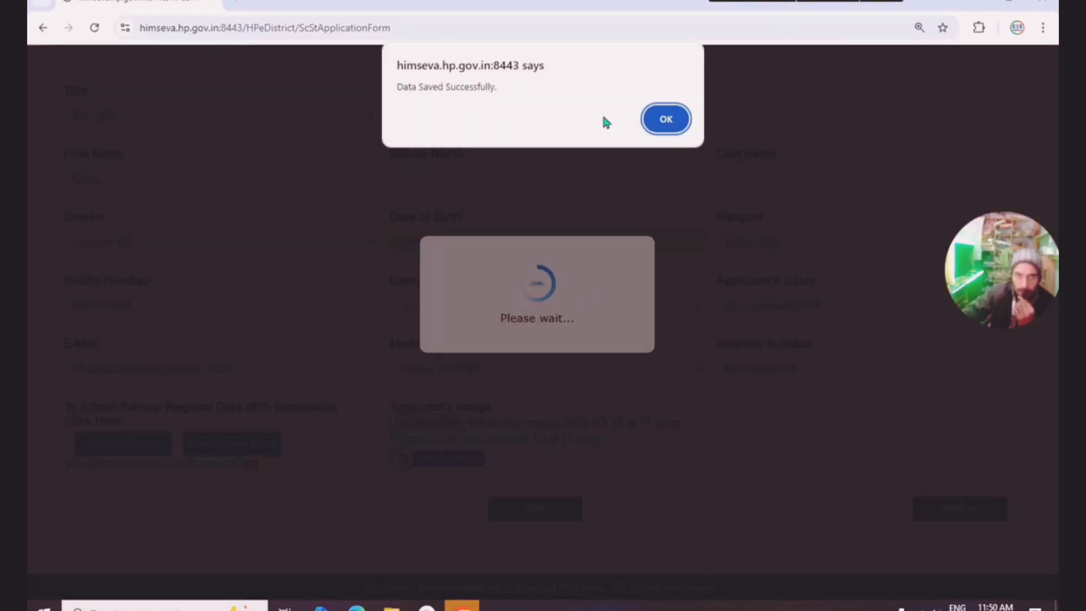
click(663, 117)
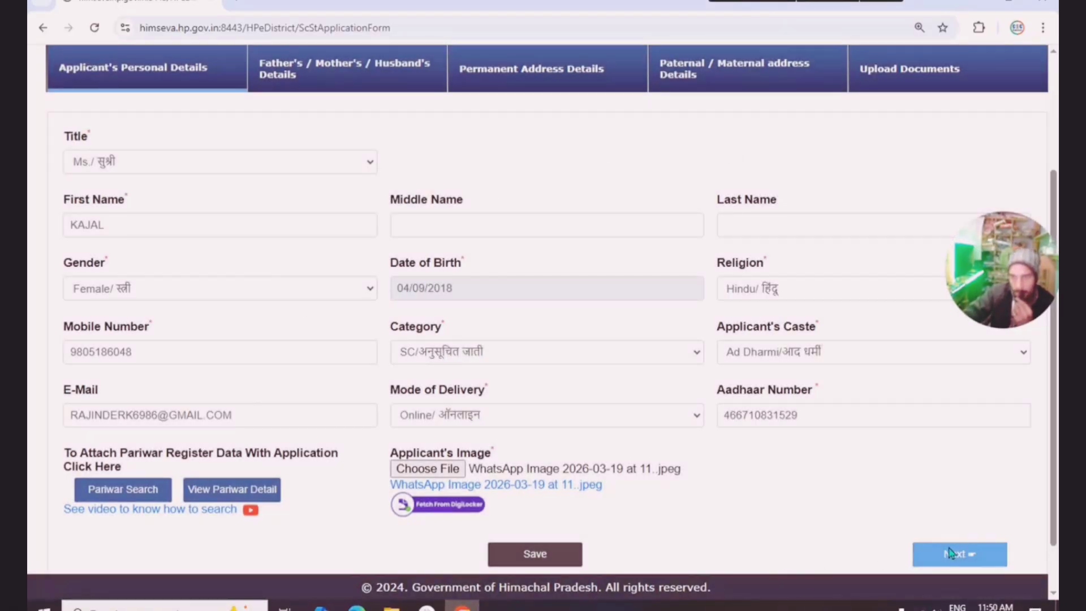
click(951, 554)
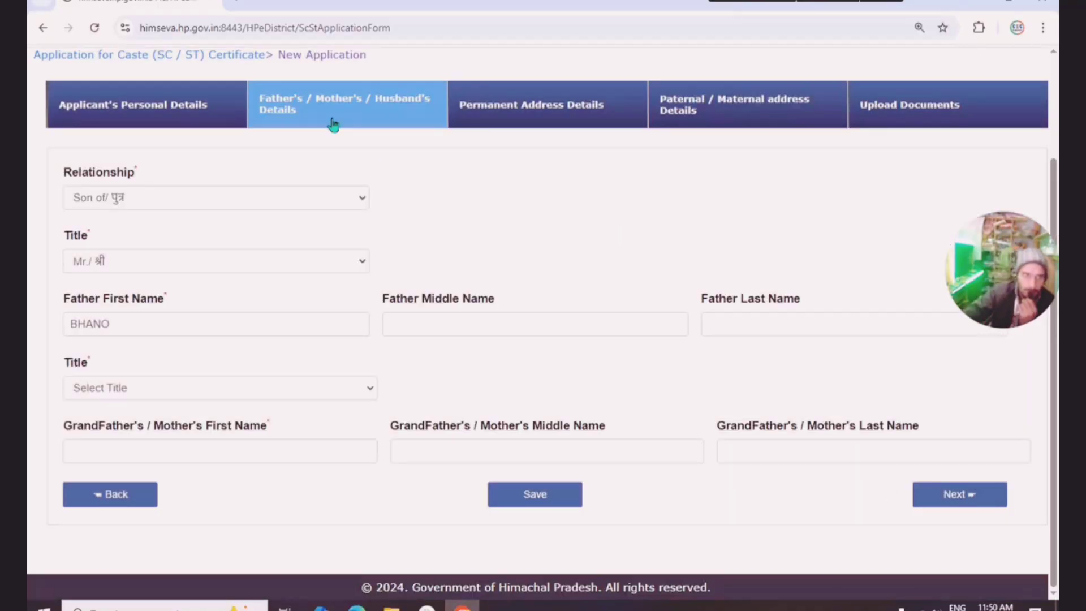
Set the relationship to Daughter of and replace the father's first name
drag(71, 172, 148, 188)
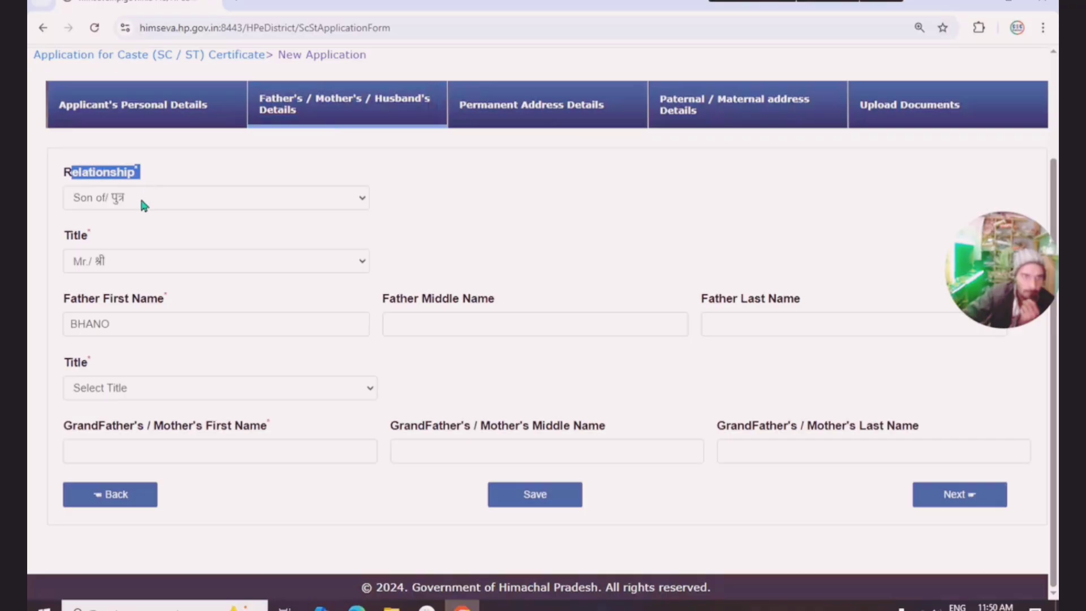
click(142, 197)
click(163, 241)
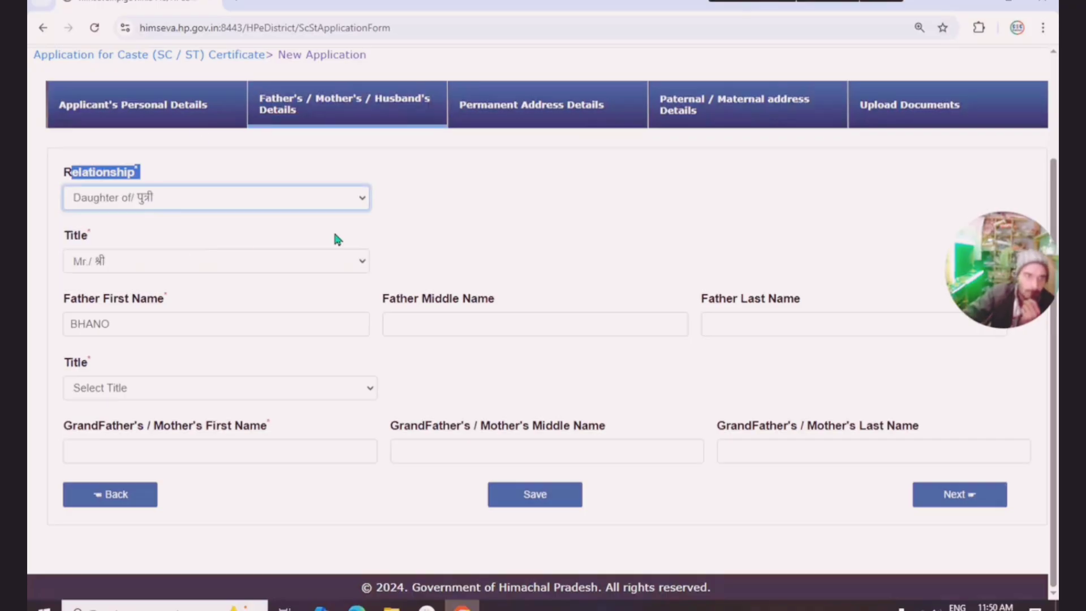
drag(112, 325, 41, 328)
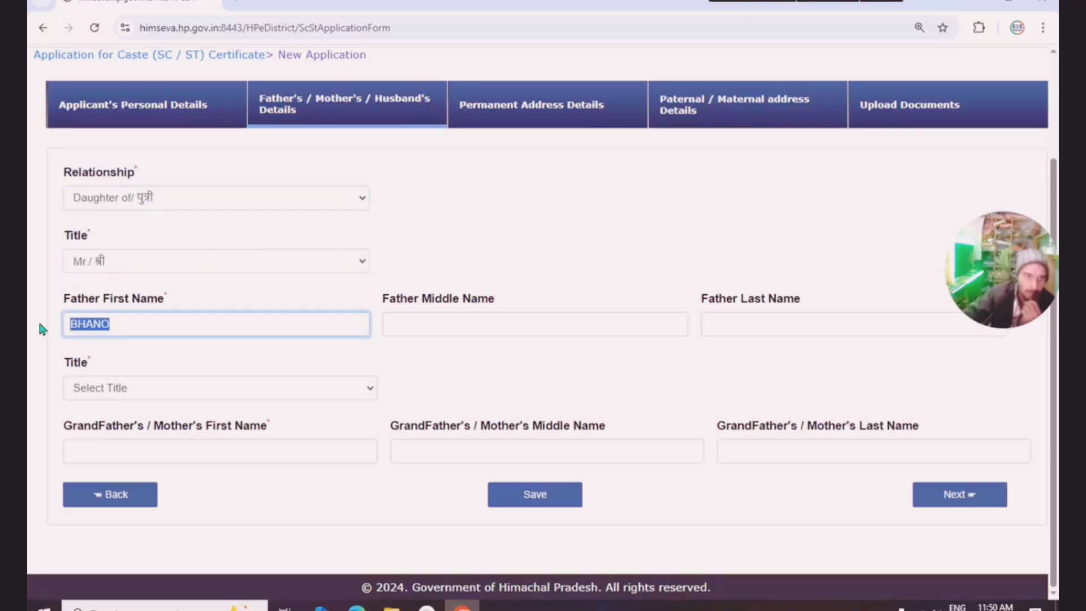
key(BackSpace)
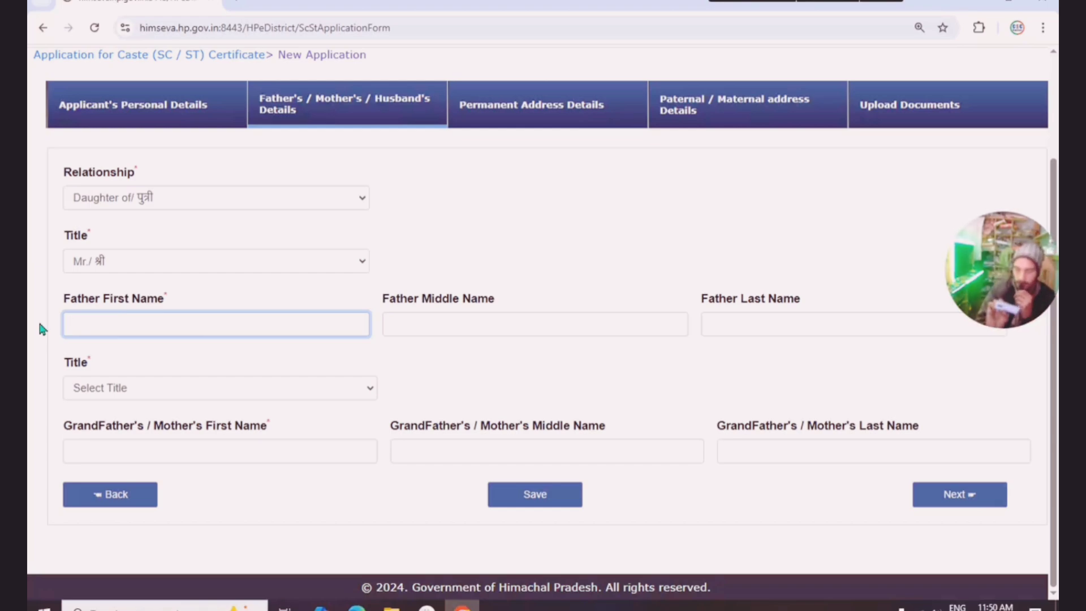
text(SONU)
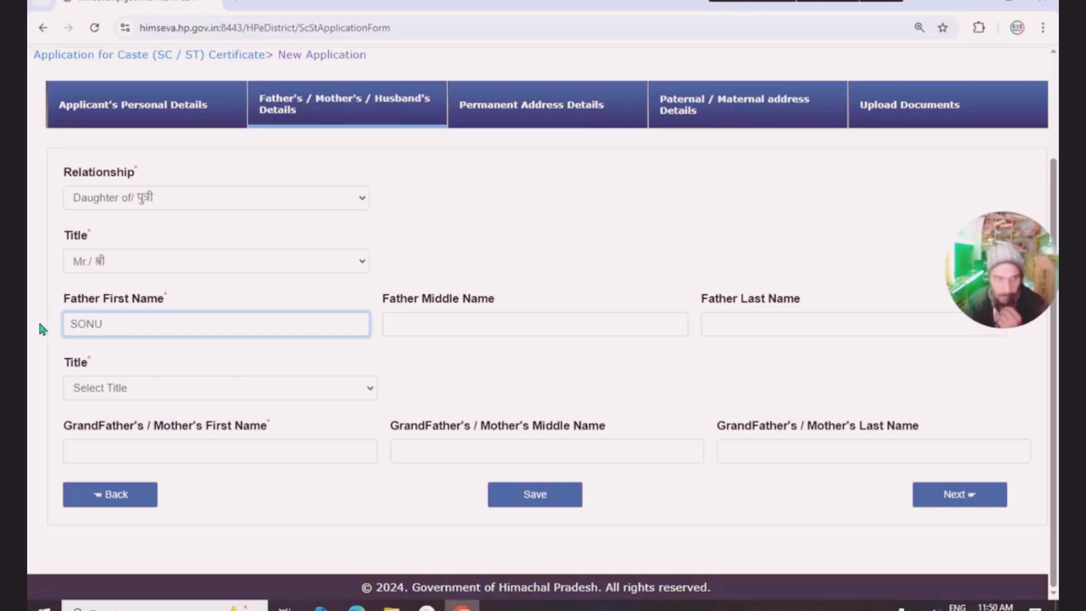
click(434, 324)
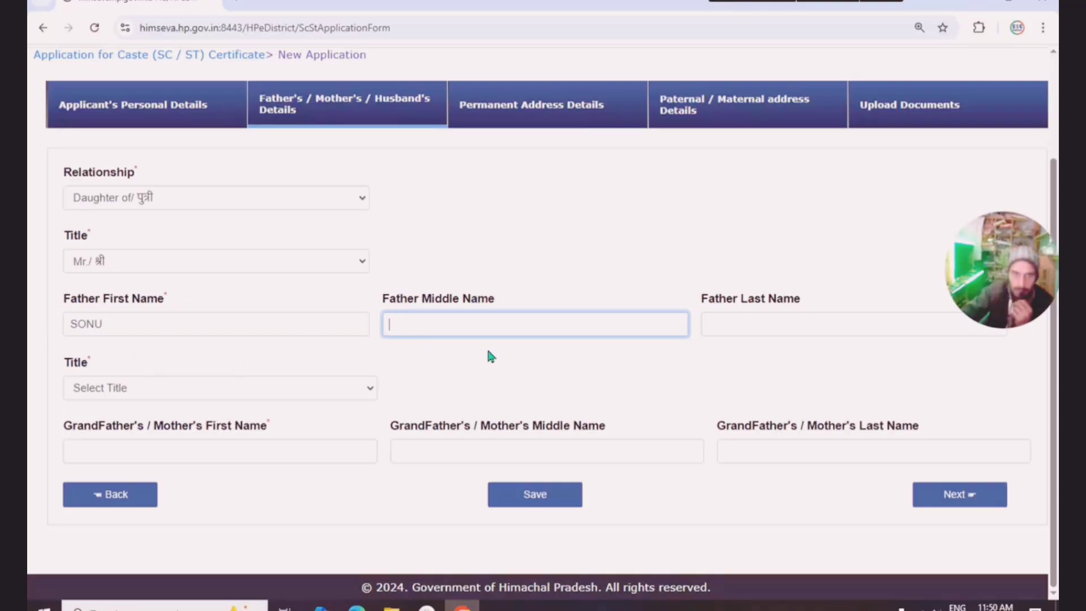
click(770, 316)
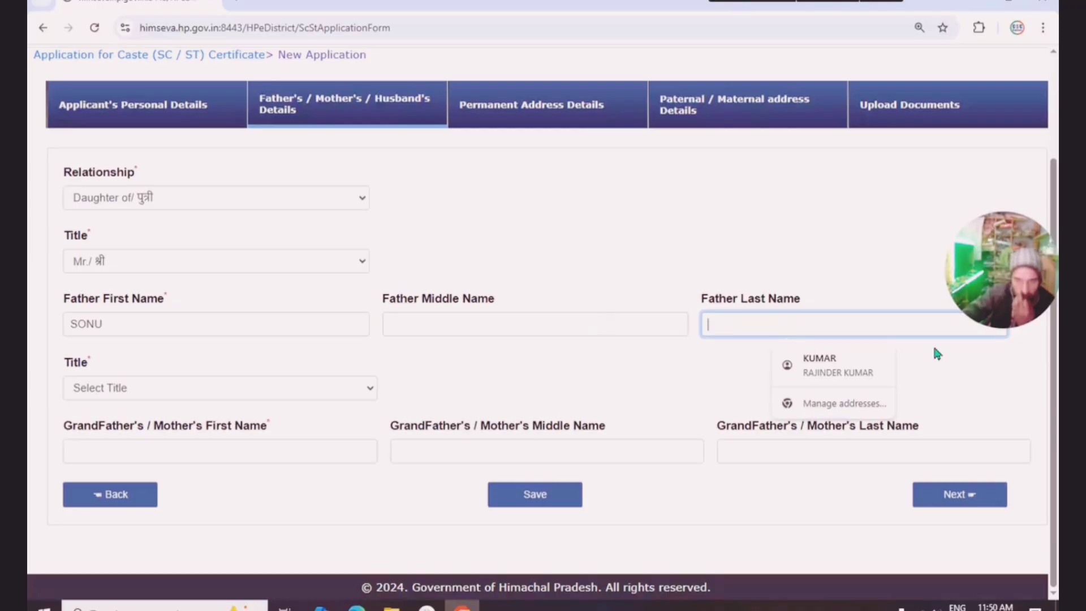
Give the grandfather the title Mr. and a first name, then save the parent details
click(133, 397)
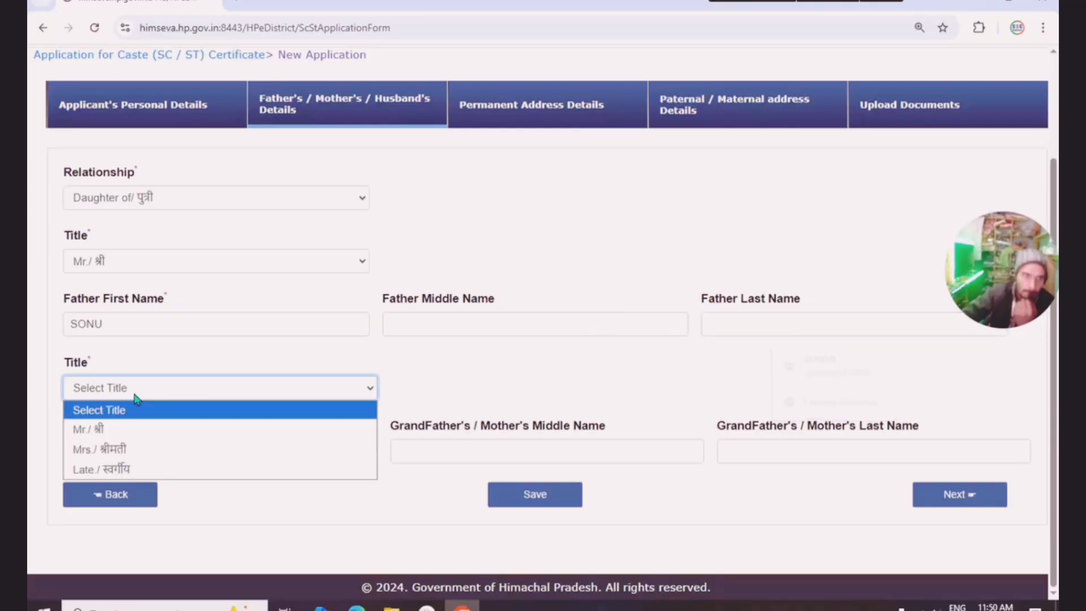
click(121, 434)
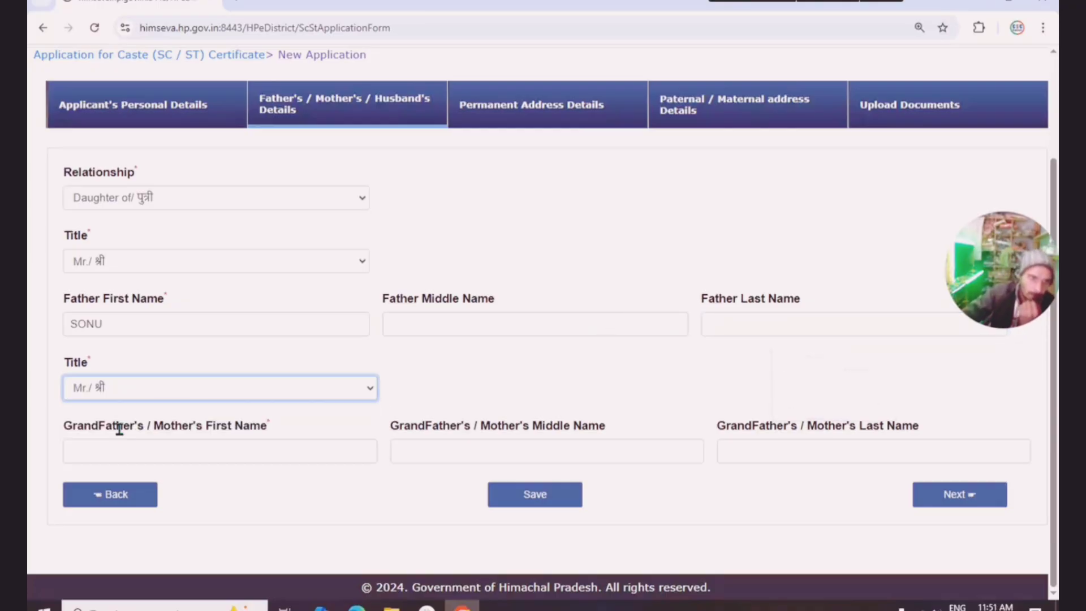
click(111, 450)
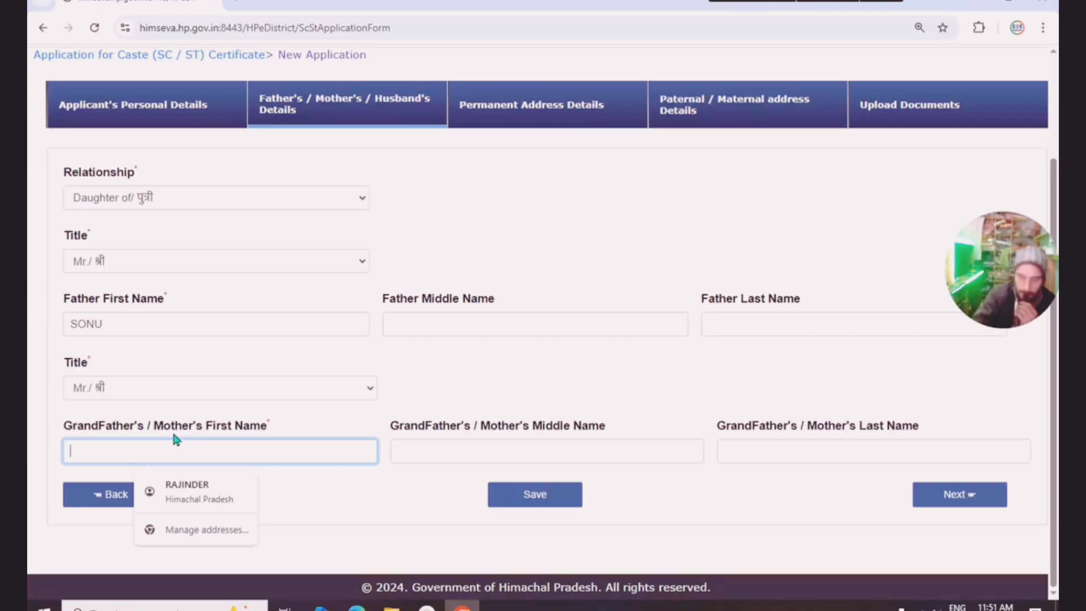
text(VIRJU)
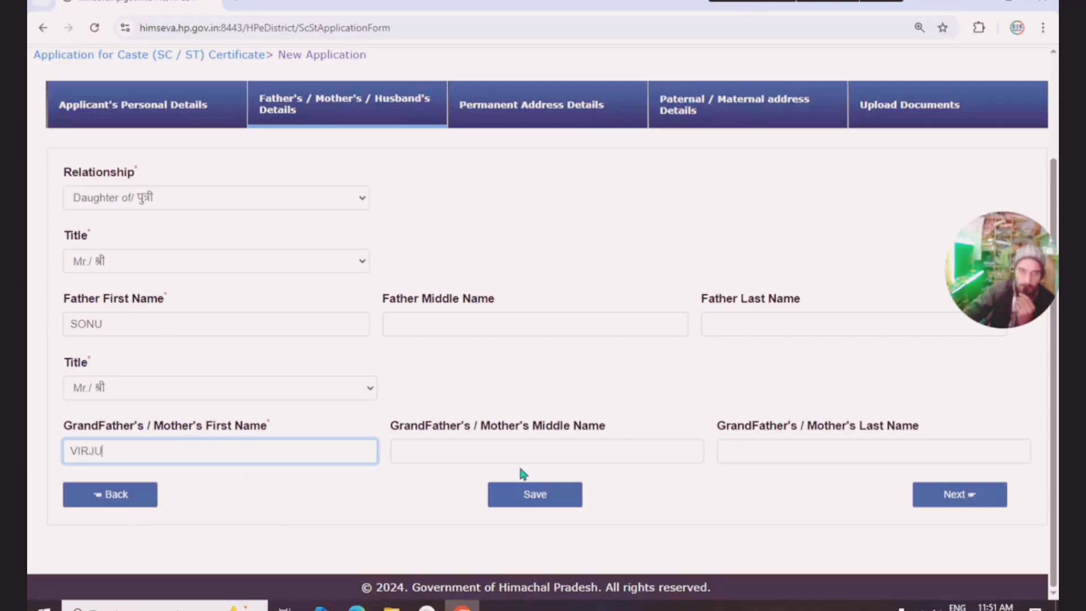
click(510, 448)
click(804, 461)
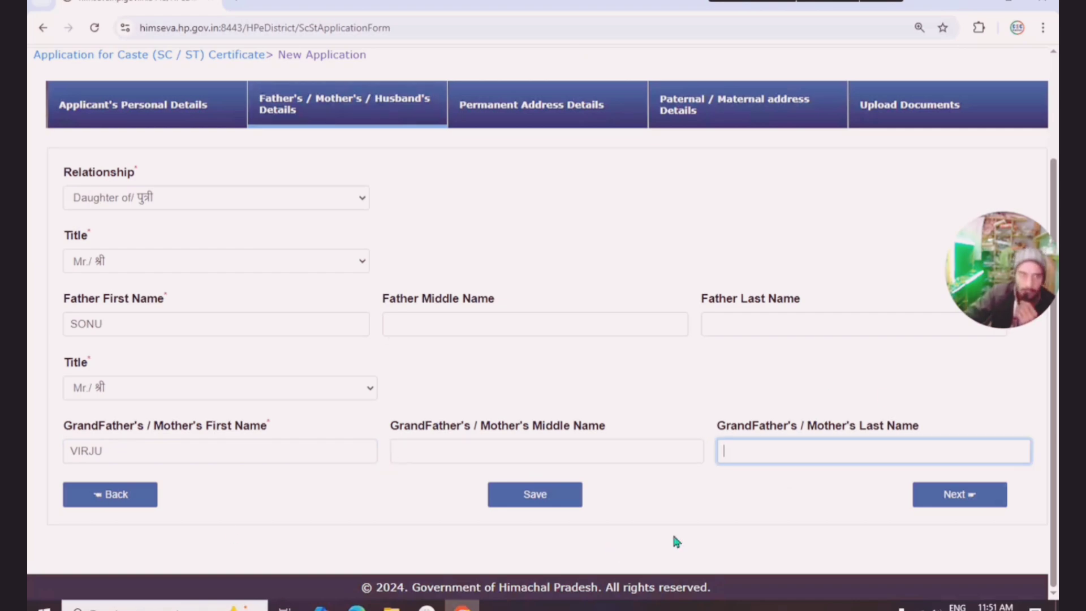
click(534, 497)
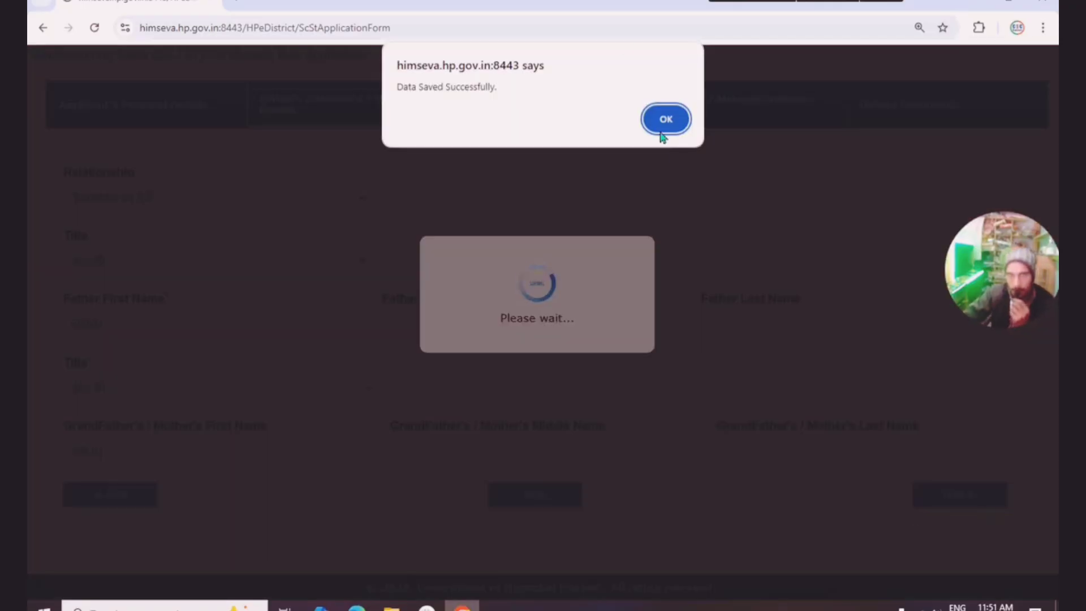
Set the permanent address to district CHAMBA, tehsil Salooni, patwar circle BHANDAL, village JALAUT
click(664, 120)
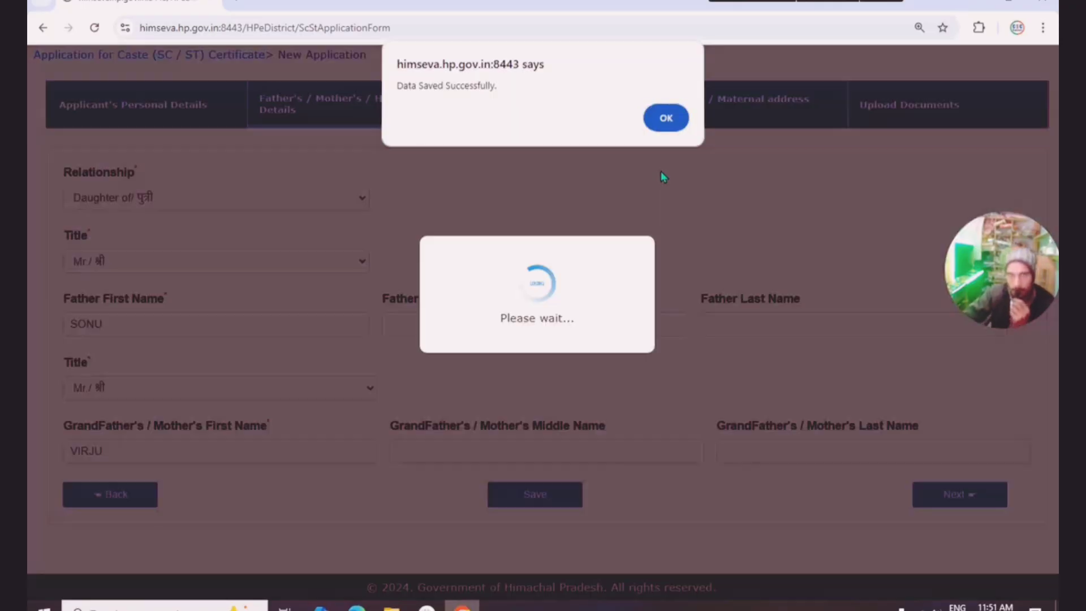
click(939, 494)
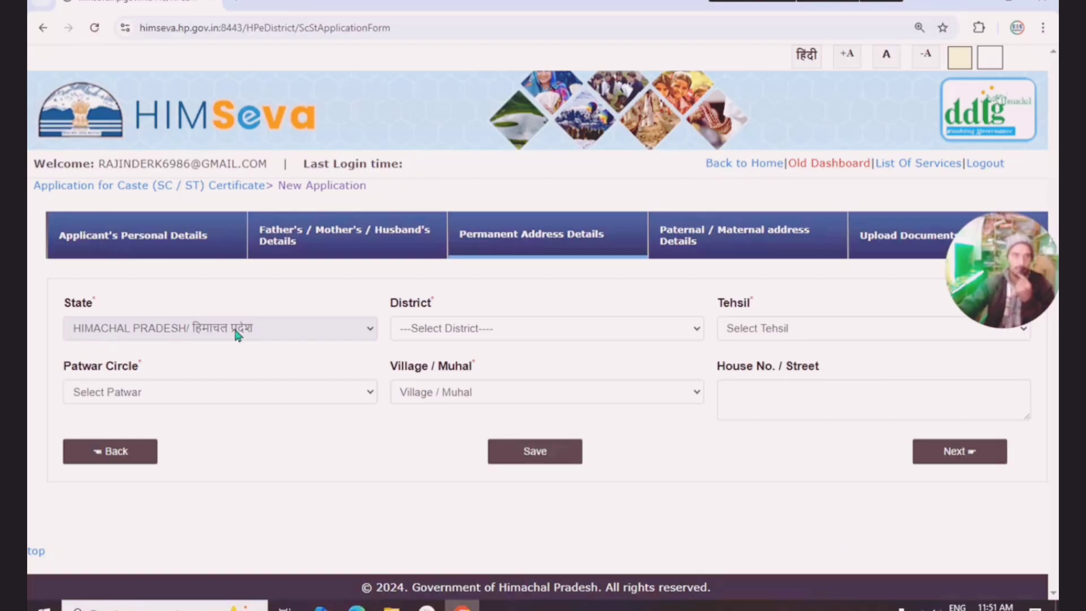
click(495, 334)
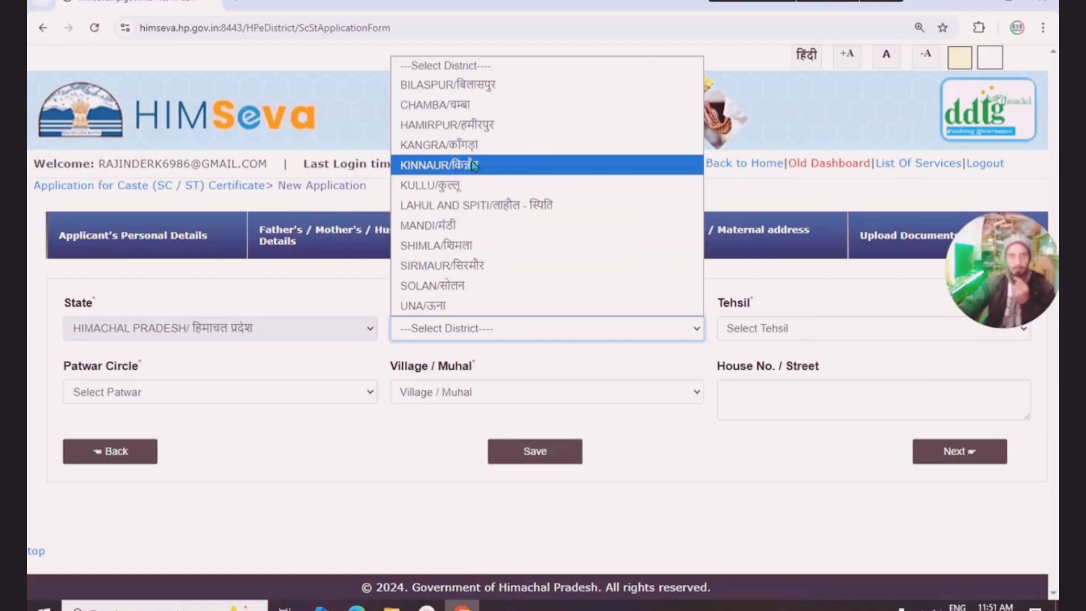
key(Escape)
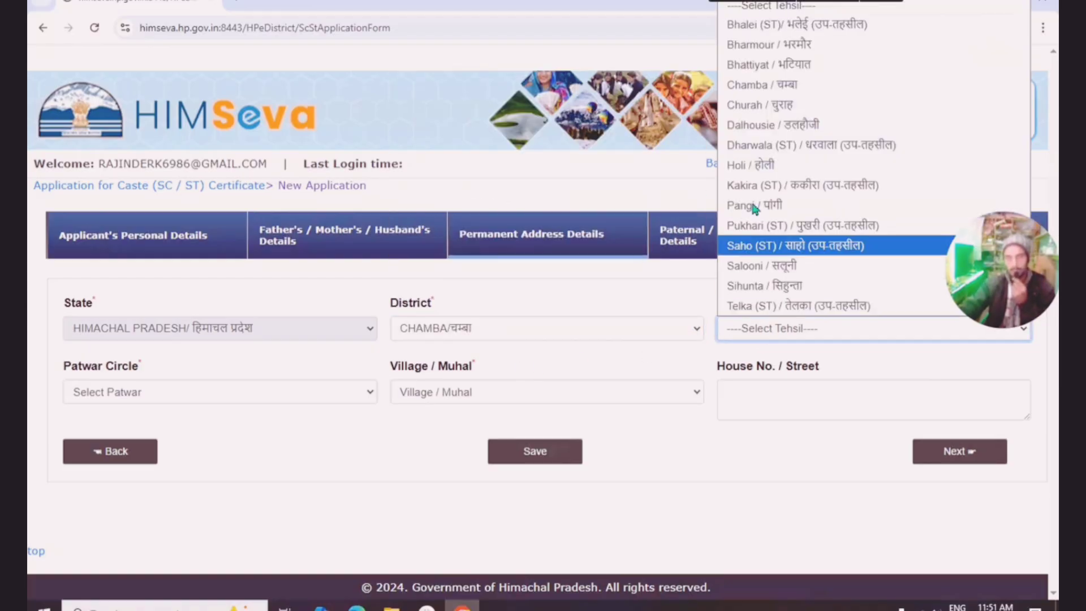
click(751, 265)
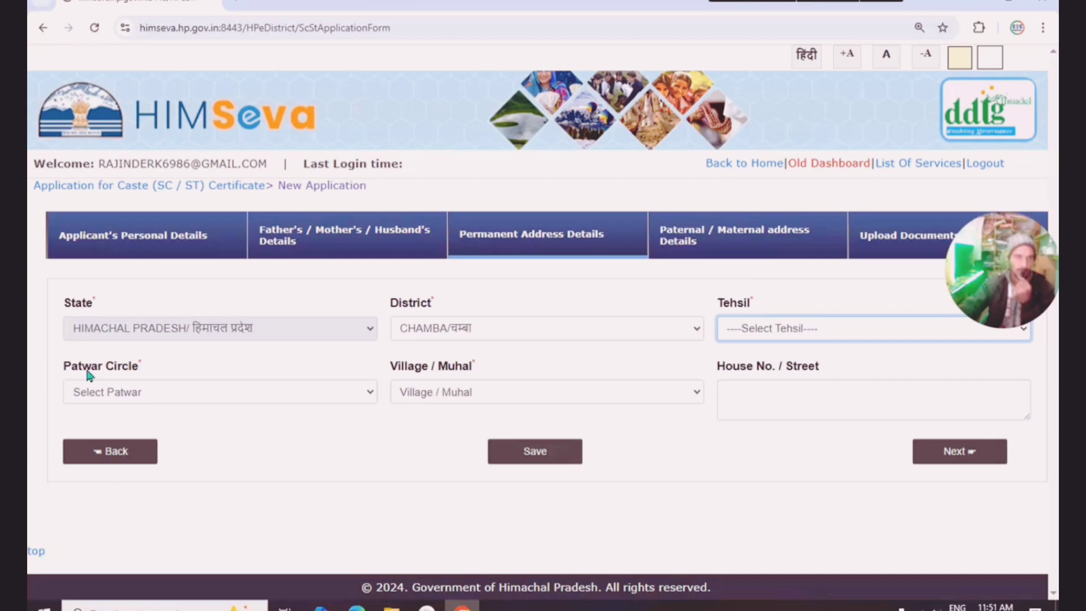
click(89, 390)
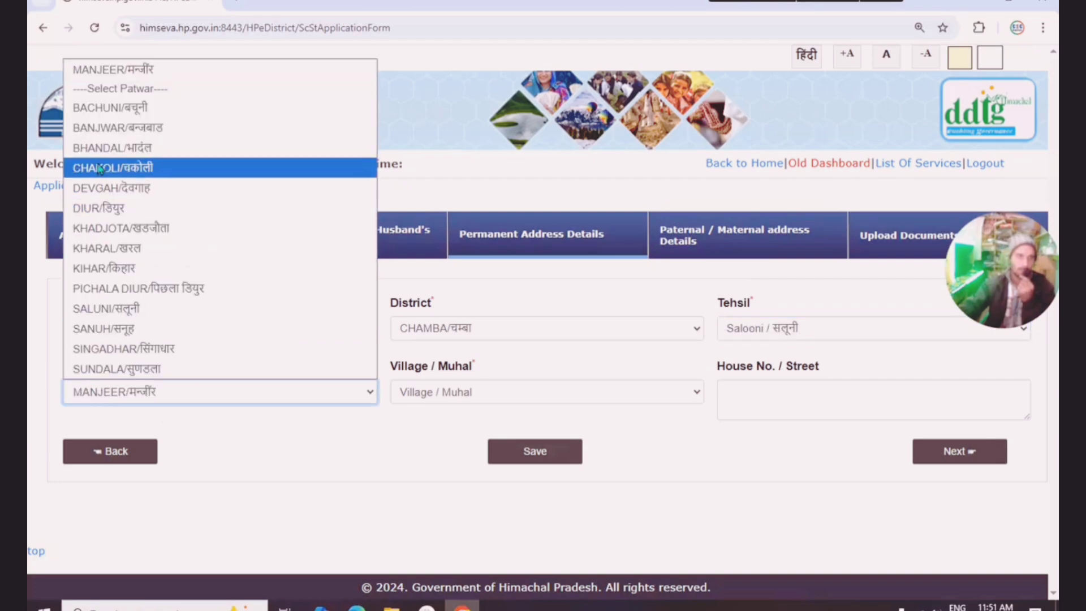
click(101, 154)
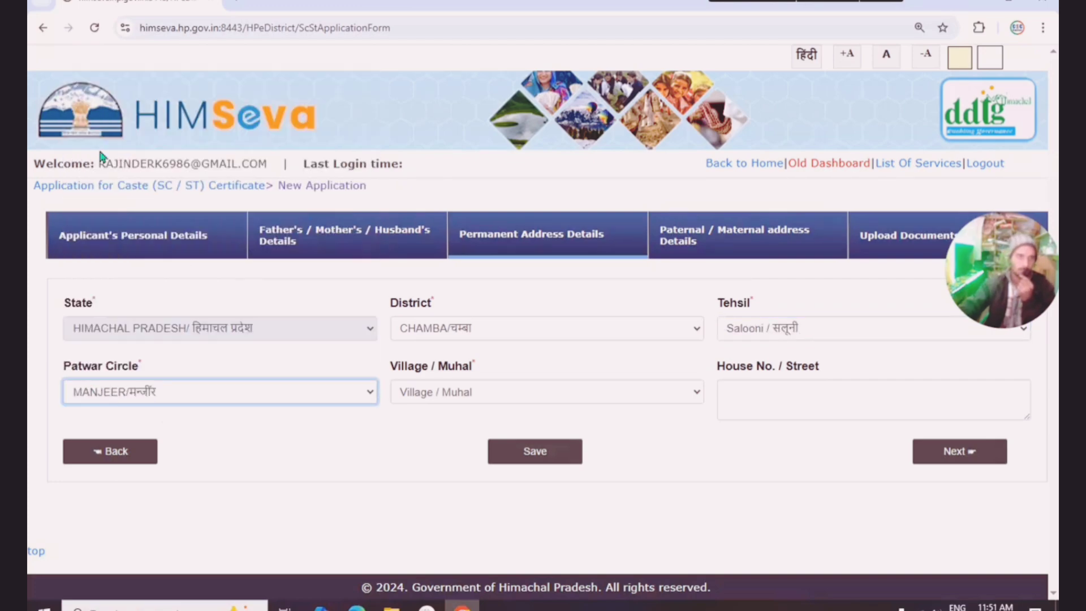
click(435, 391)
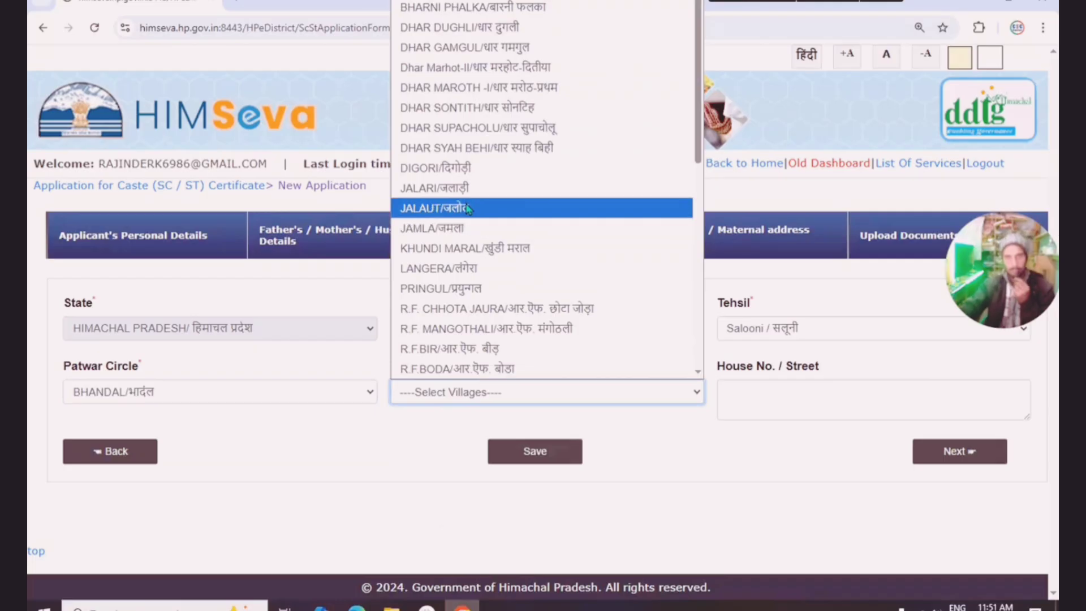
click(467, 208)
click(434, 388)
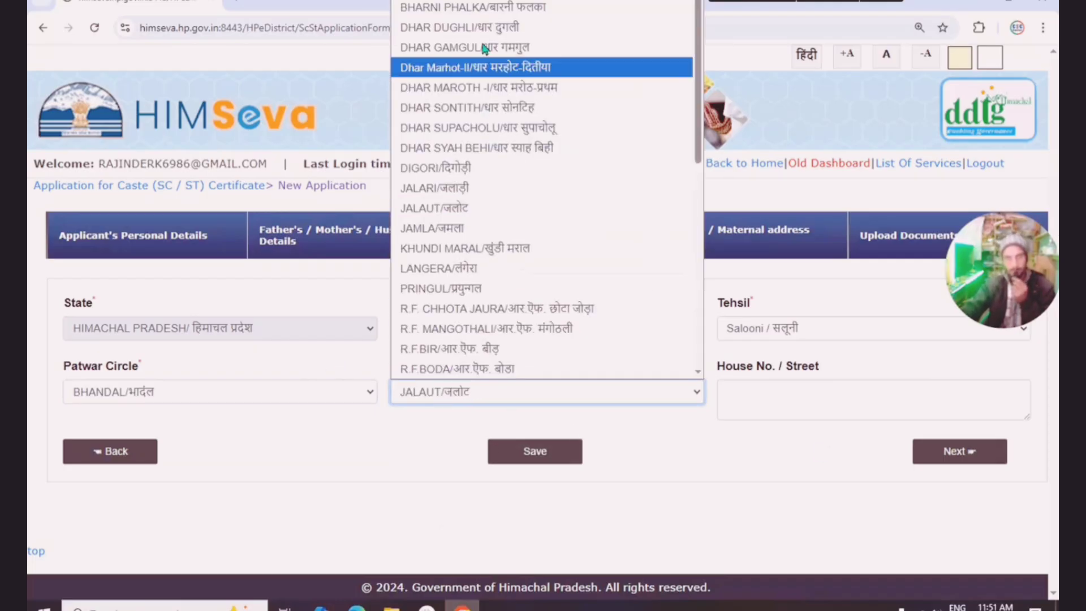
click(458, 210)
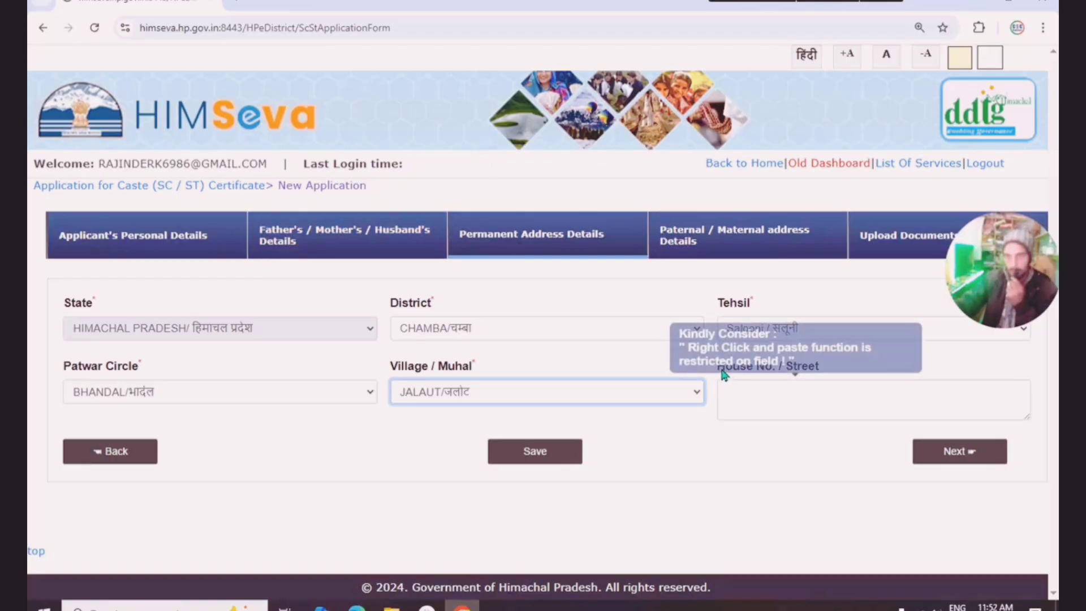
Enter the house number and street address, save, and acknowledge the saved alert
drag(722, 373, 786, 377)
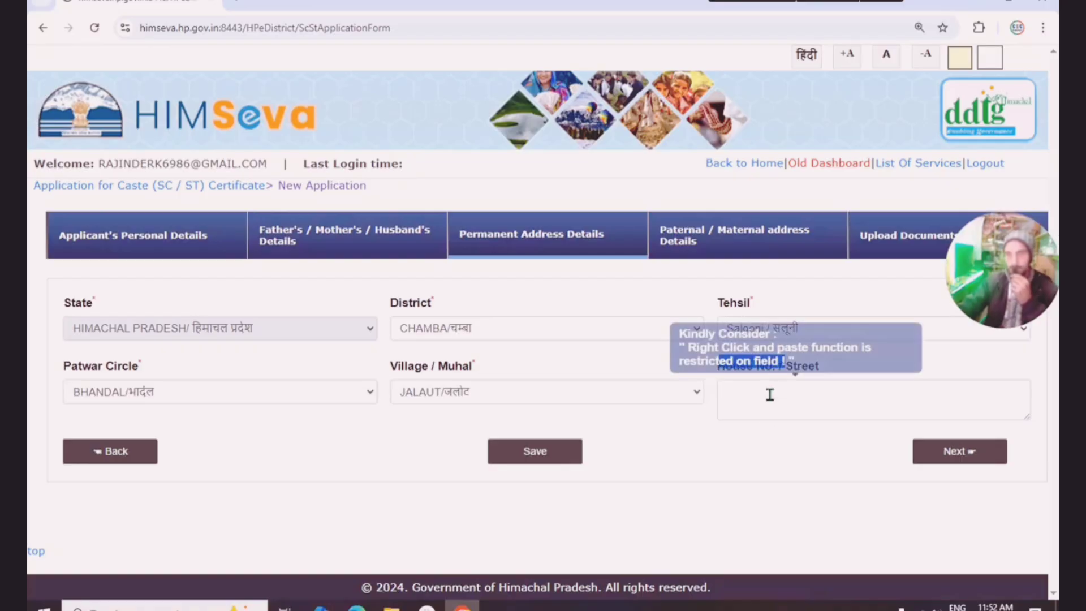
click(770, 394)
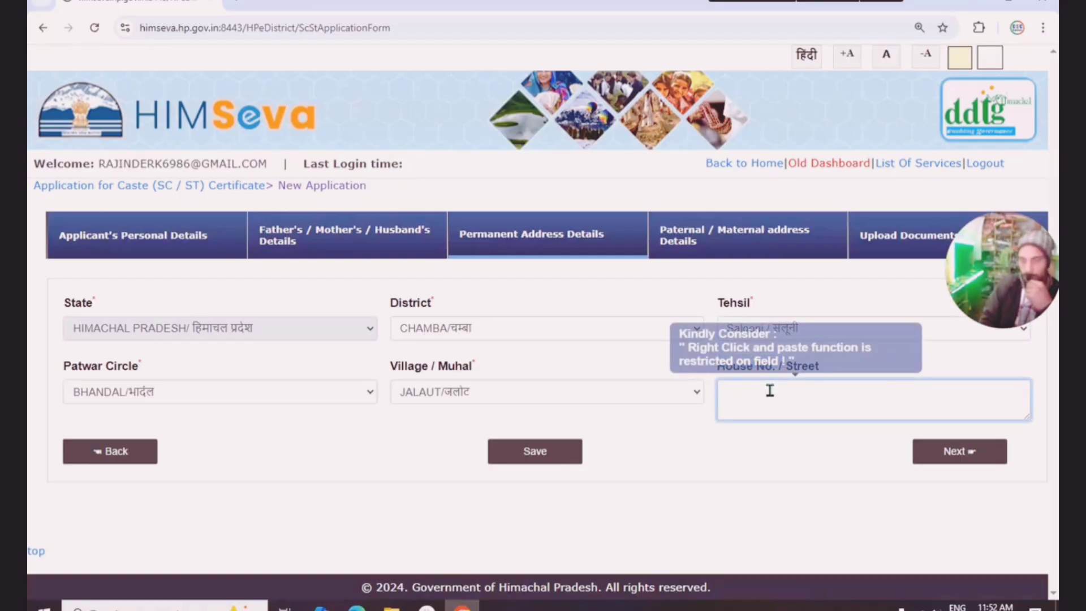
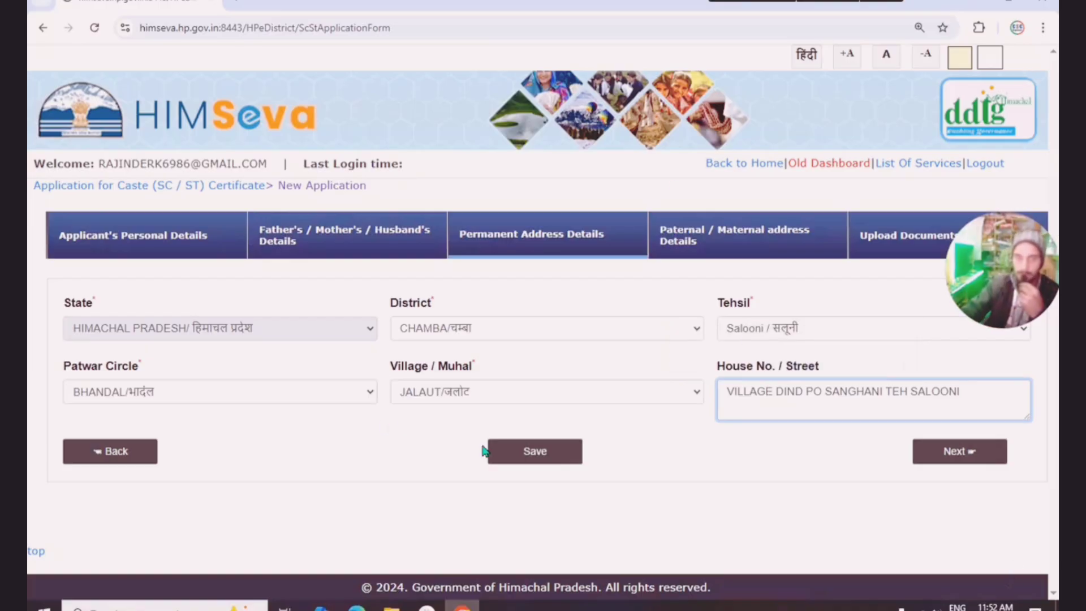
click(574, 451)
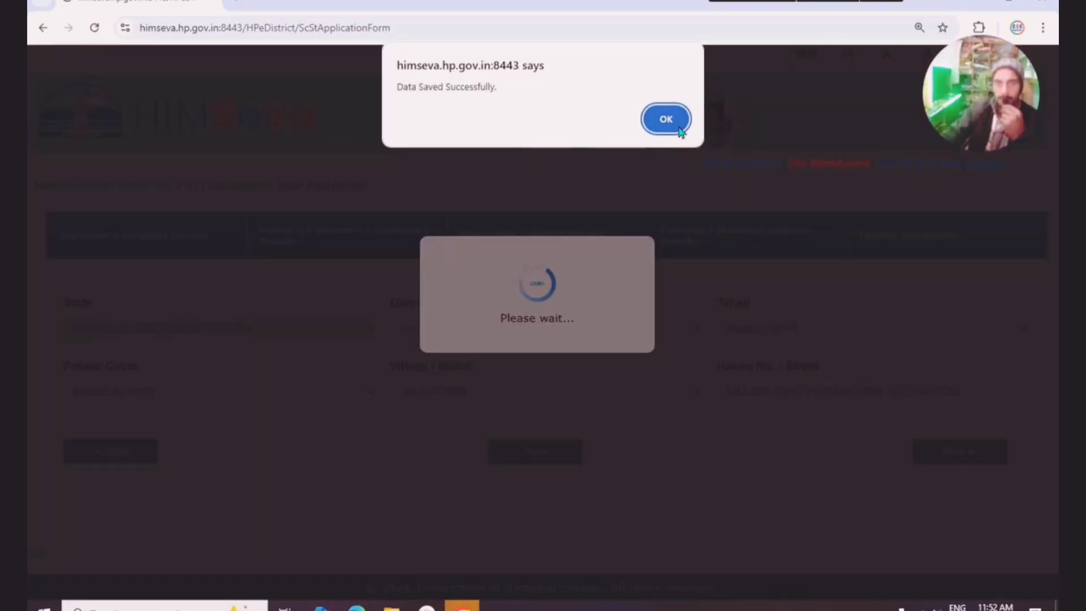
click(667, 120)
Set land-owner relationship GRAND FATHER, category SC and caste Ad Dharmi, then search land records
click(952, 451)
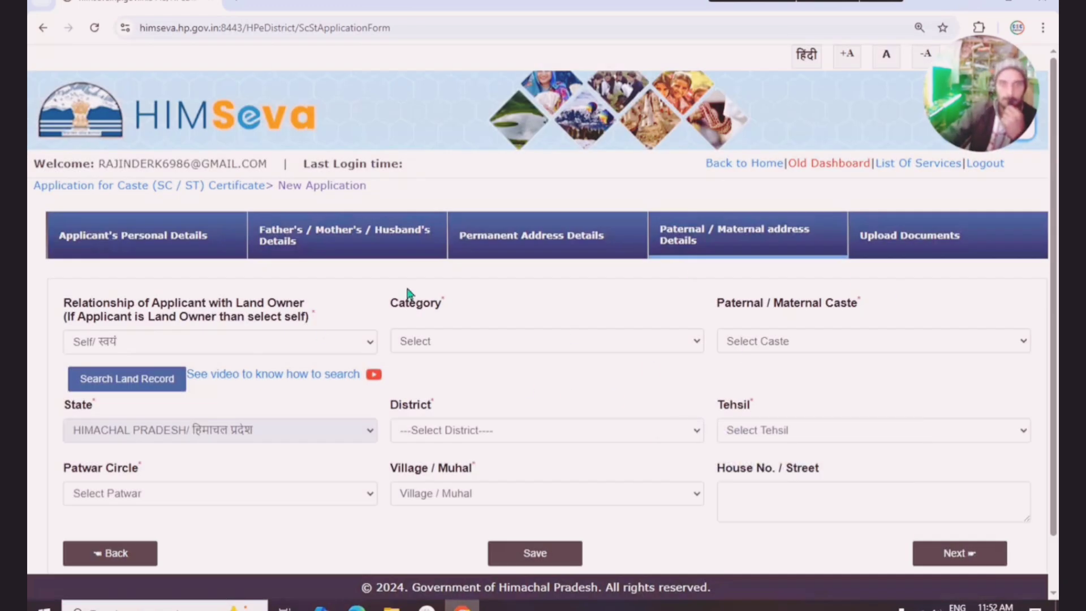
scroll(407, 294, down, 1)
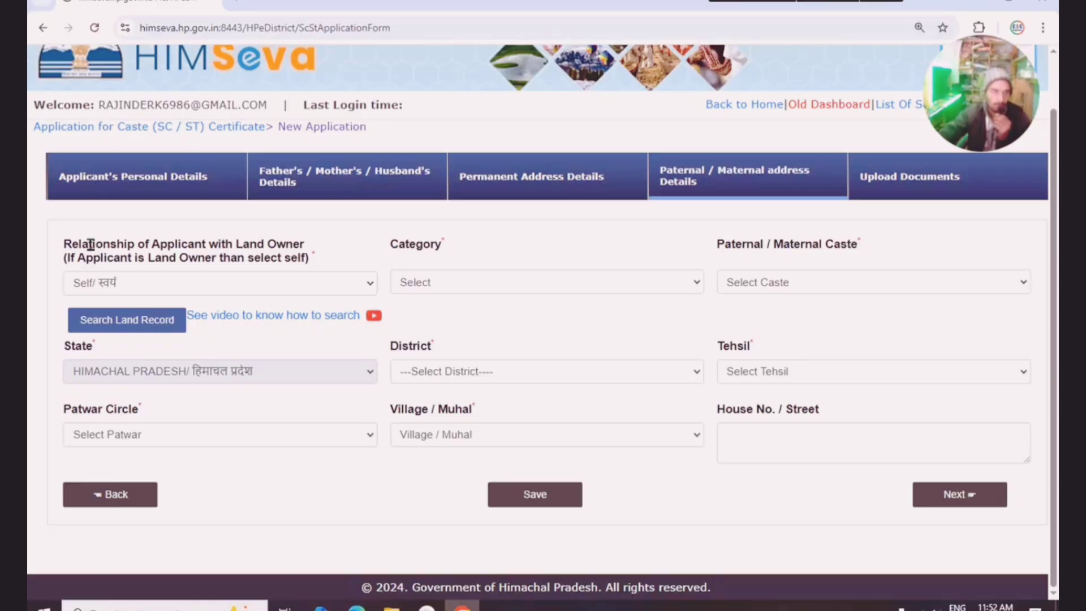
drag(92, 244, 322, 262)
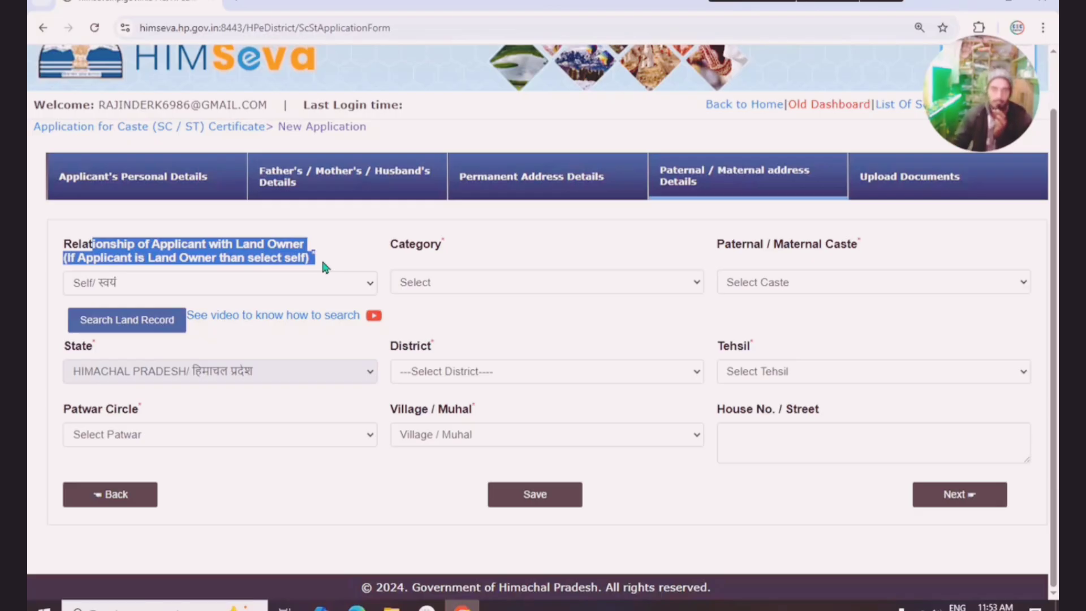
click(233, 278)
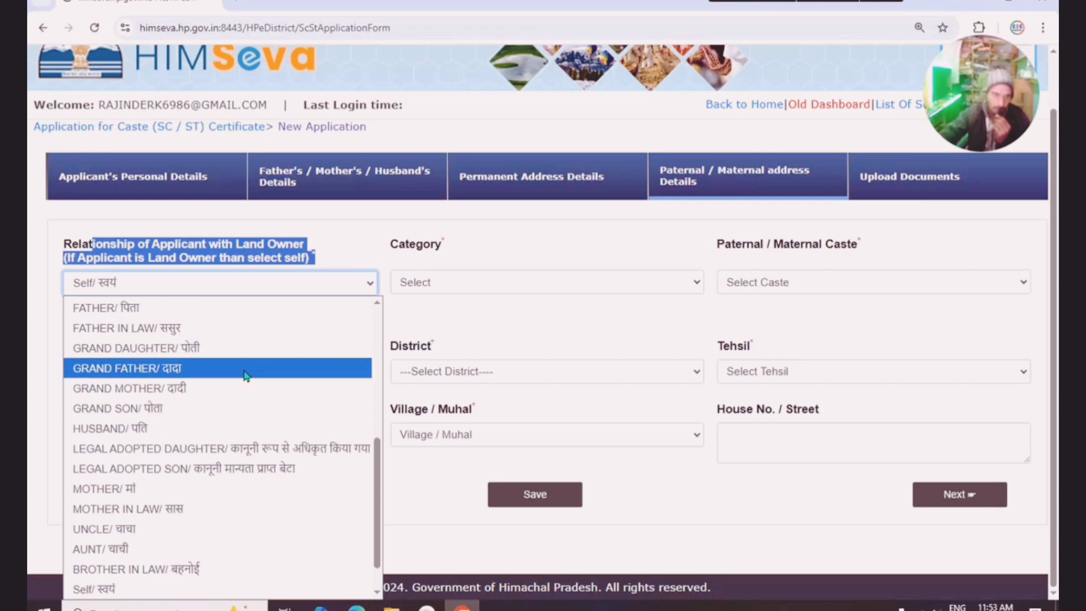
click(289, 368)
click(508, 274)
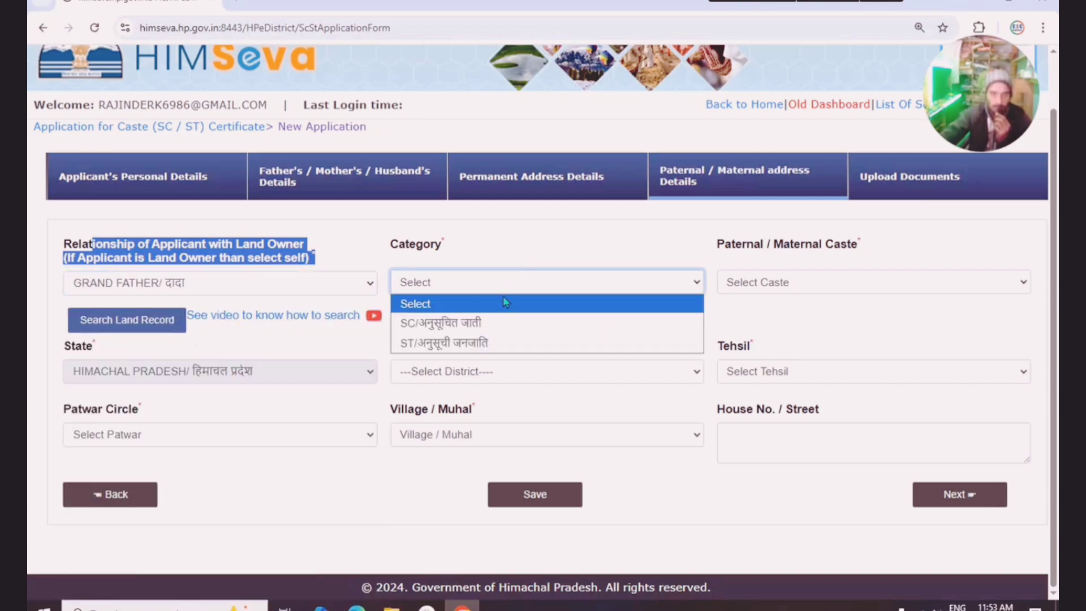
click(548, 277)
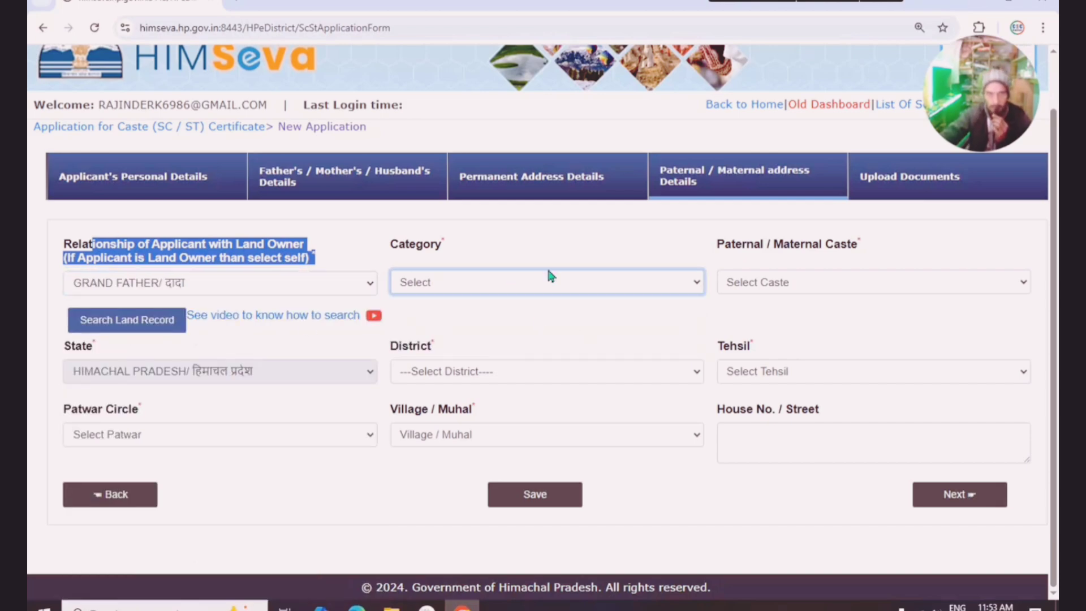
click(754, 283)
click(754, 323)
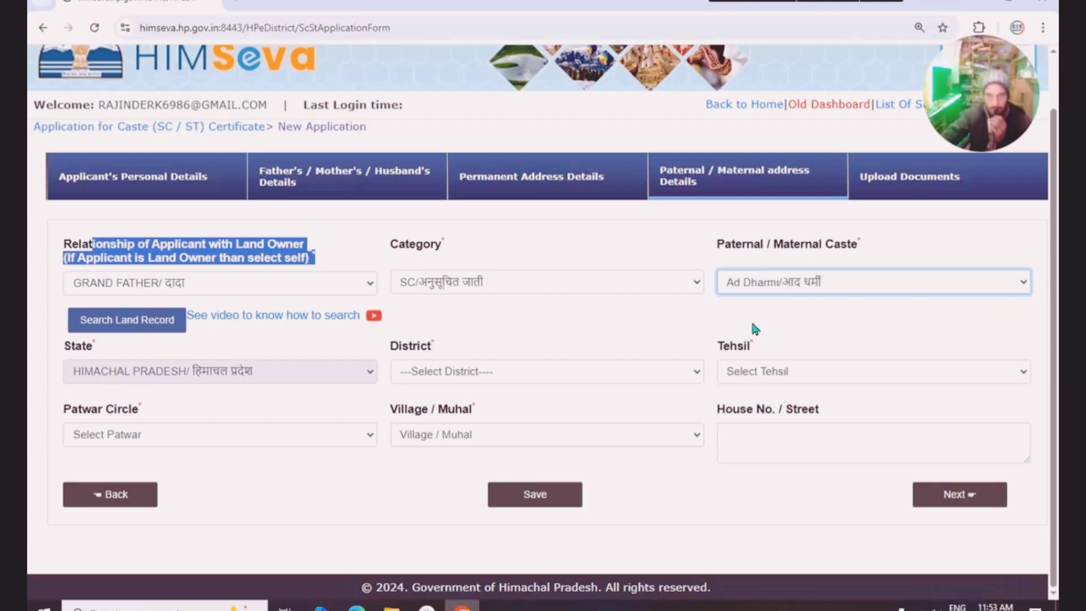
click(169, 325)
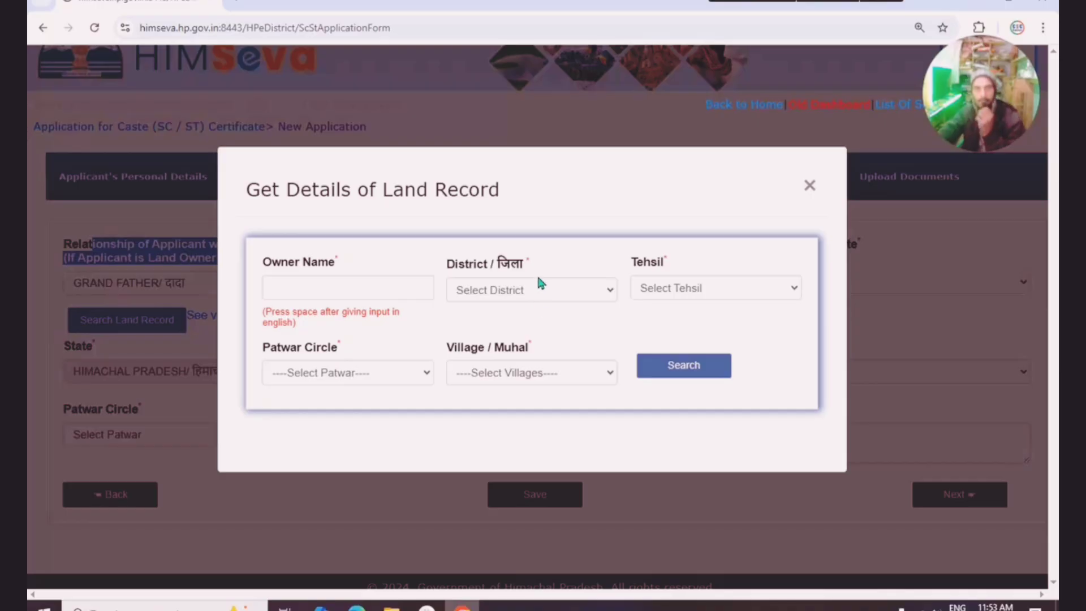
Set the land search location to चम्बा, Salooni, patwar circle BHANDAL and village JALAUT
click(520, 293)
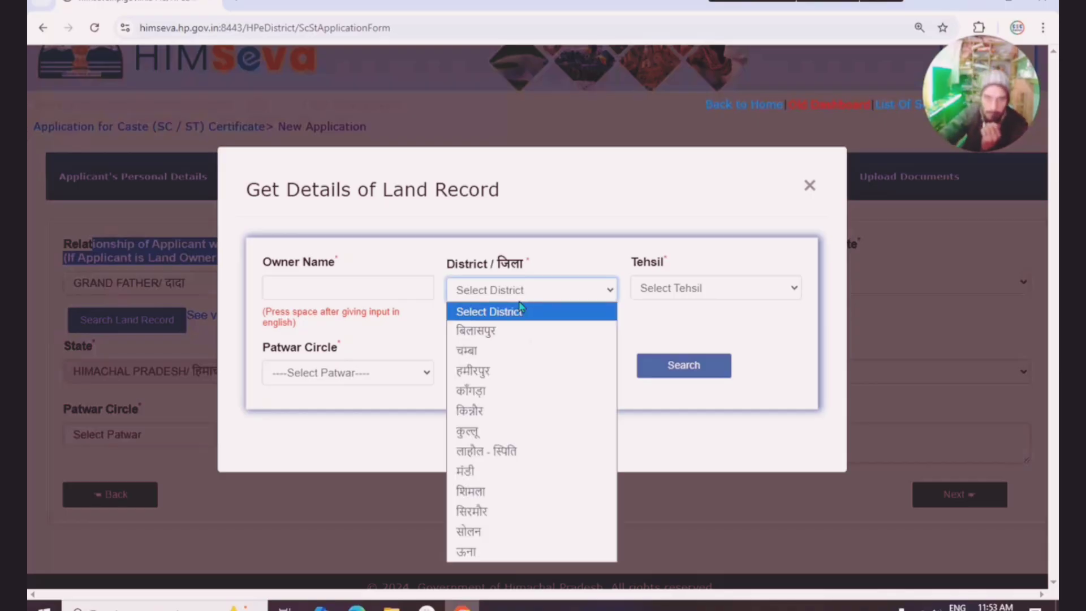
click(512, 351)
click(722, 289)
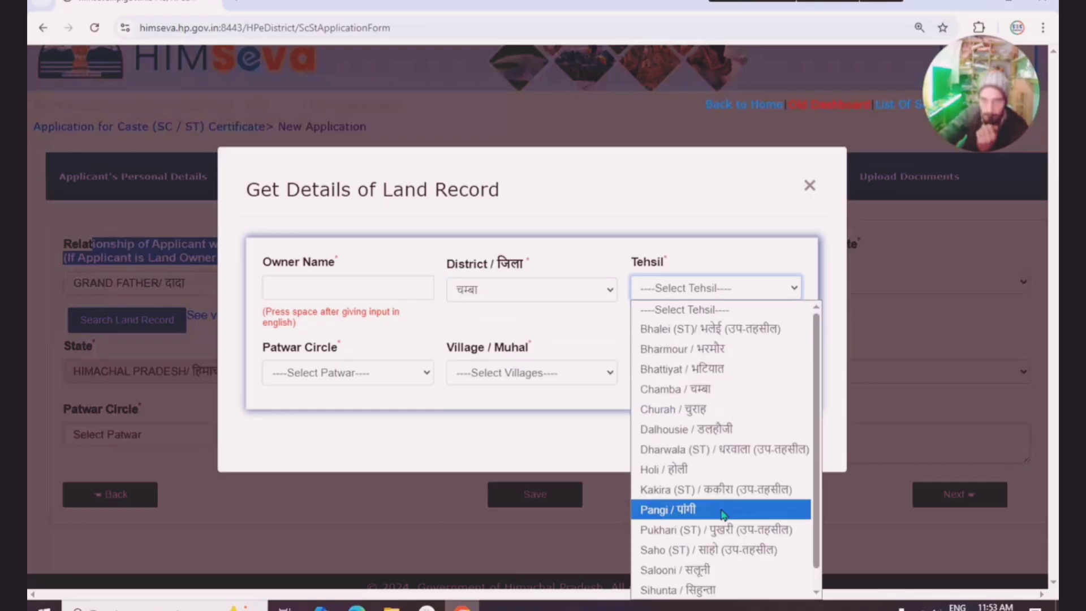
click(717, 570)
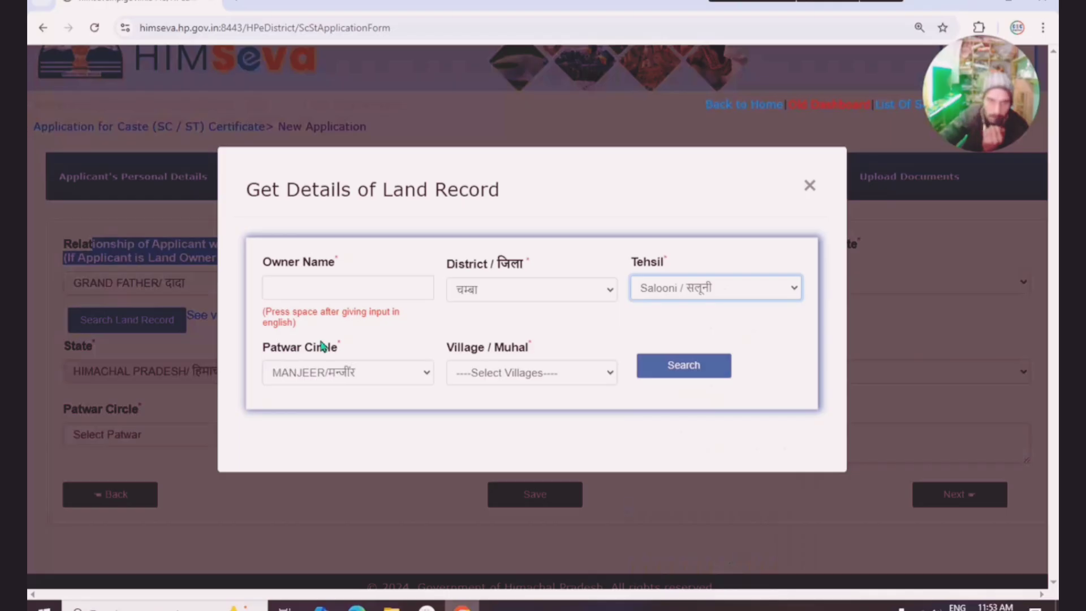
click(295, 373)
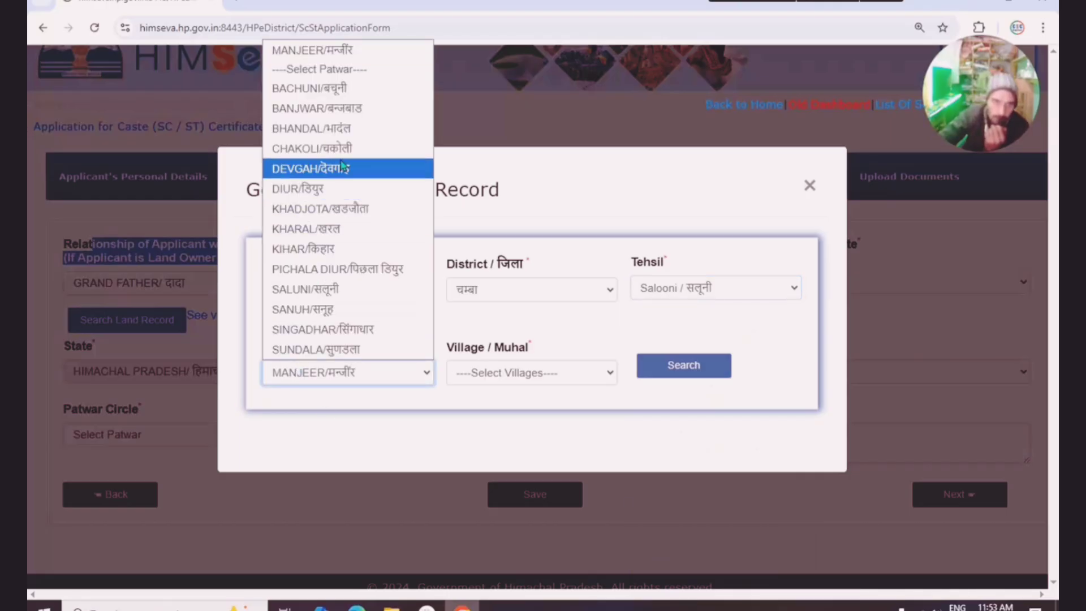
click(345, 138)
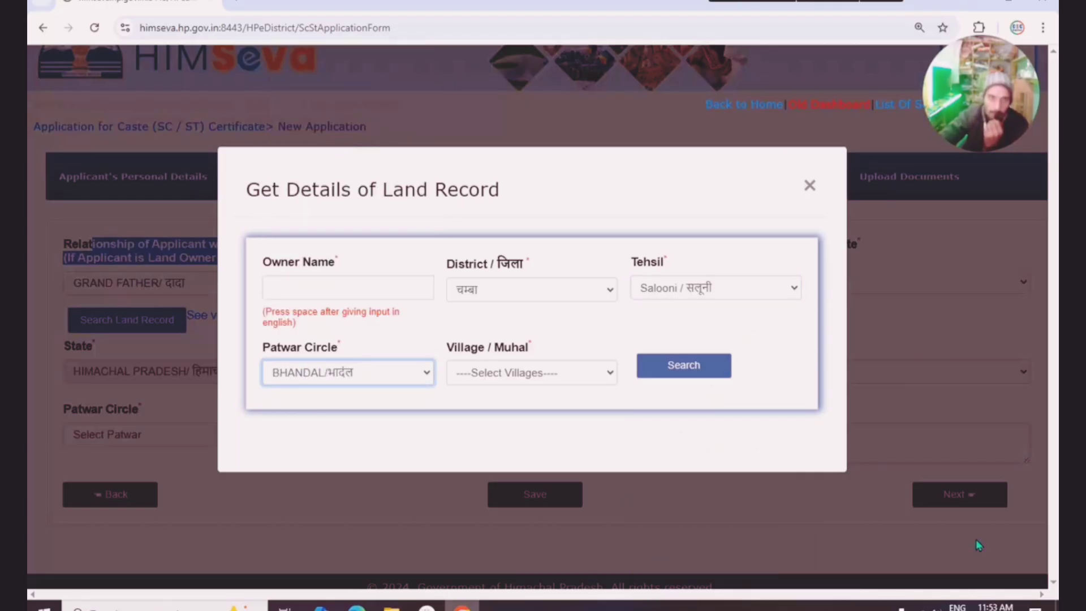
click(484, 377)
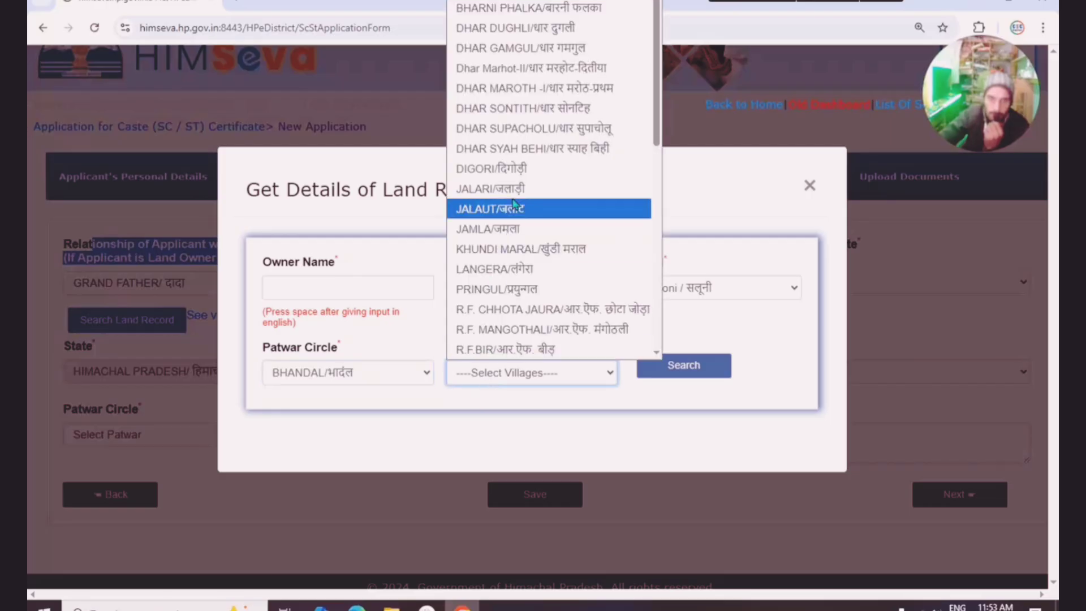
click(508, 216)
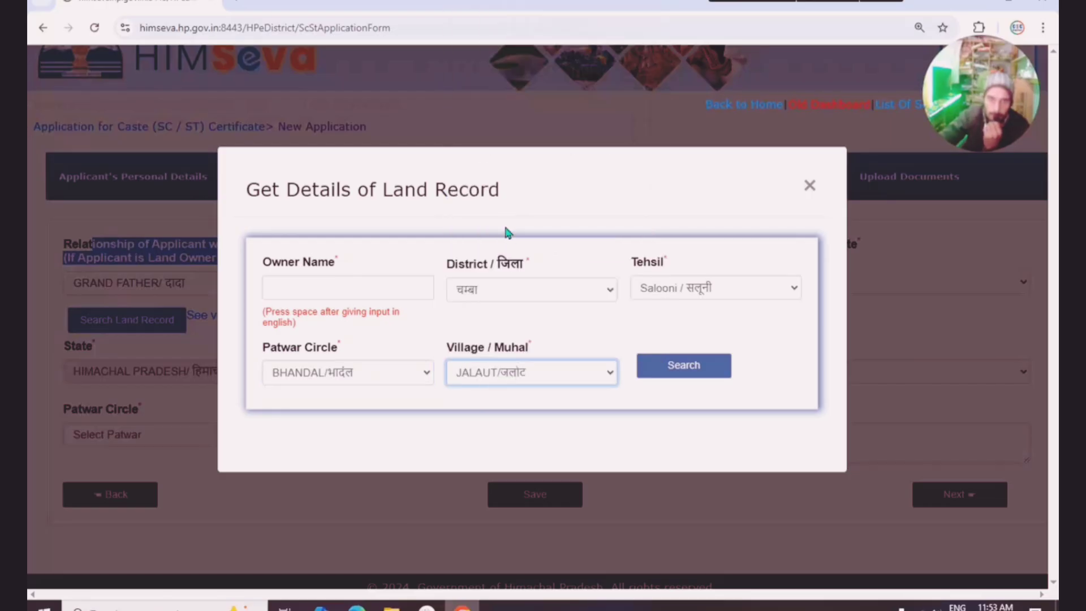
Enter the land owner's name in English, then erase it to retype
click(293, 289)
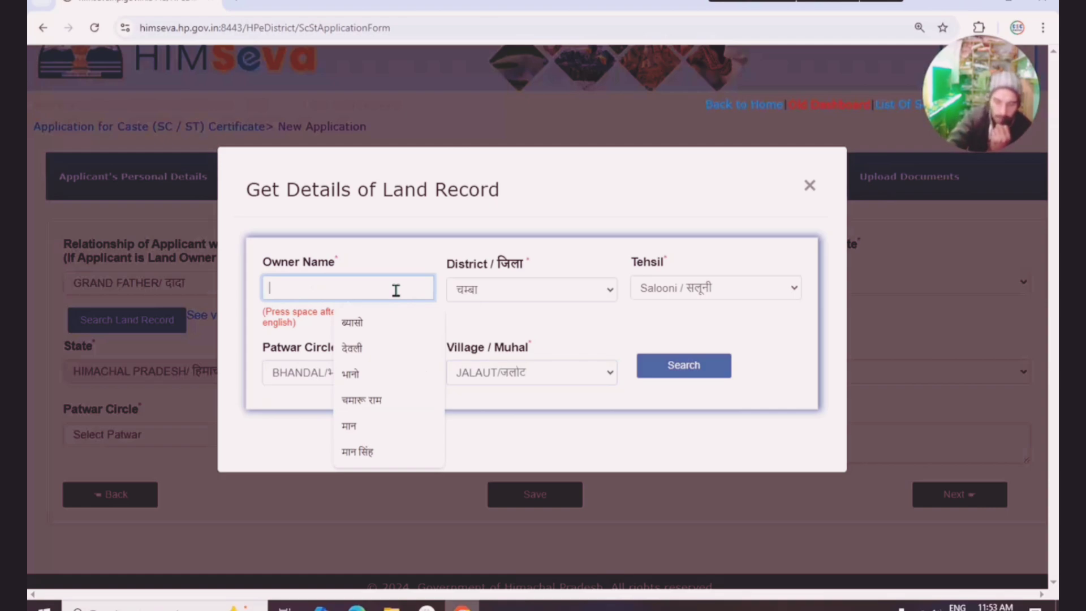
text(VIJ)
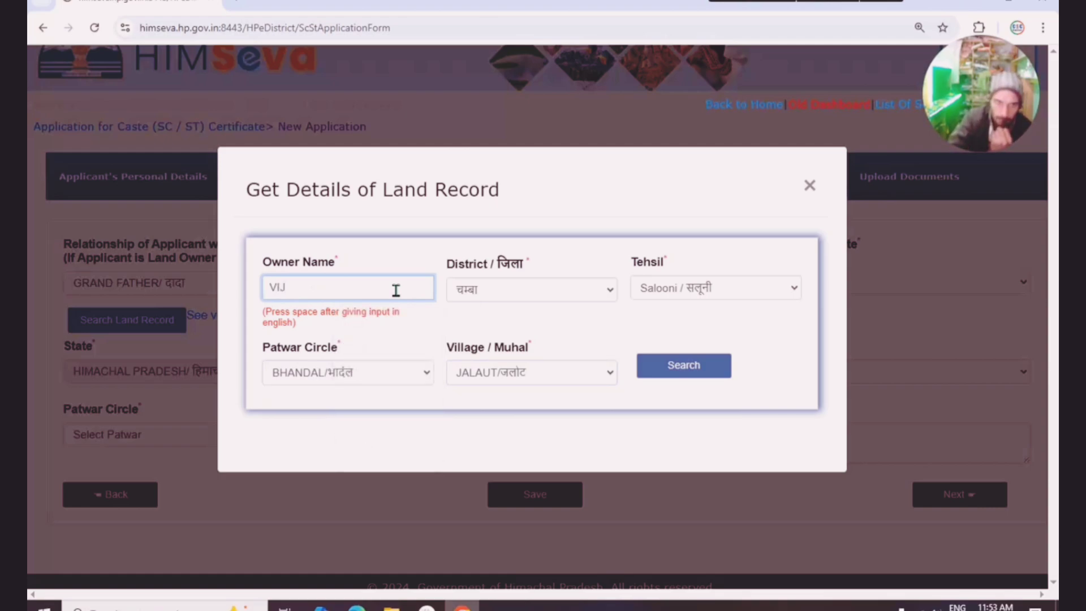
key(BackSpace)
text(R)
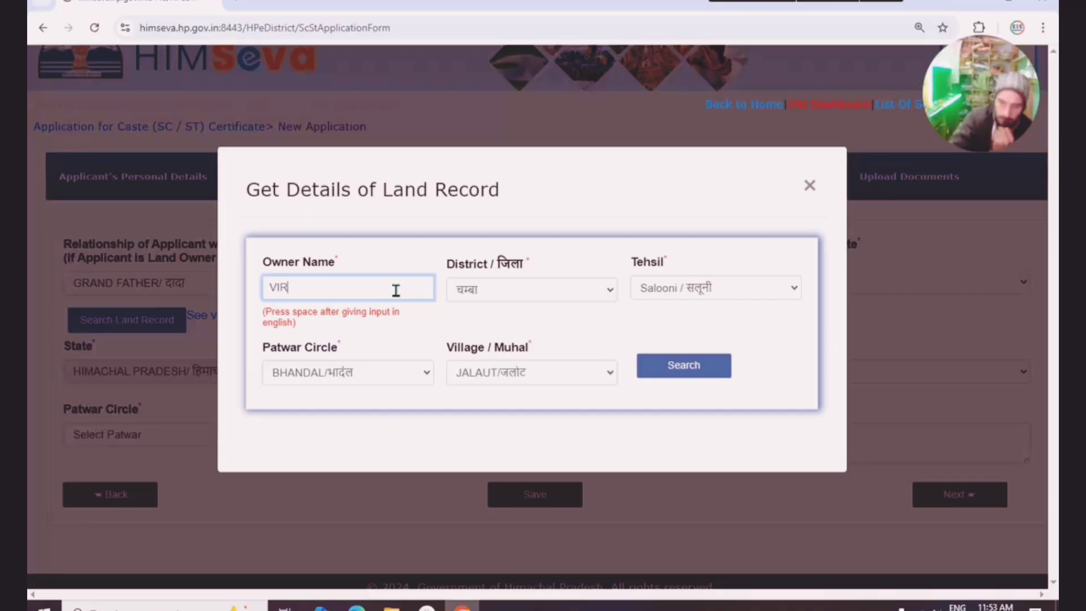
text(JU)
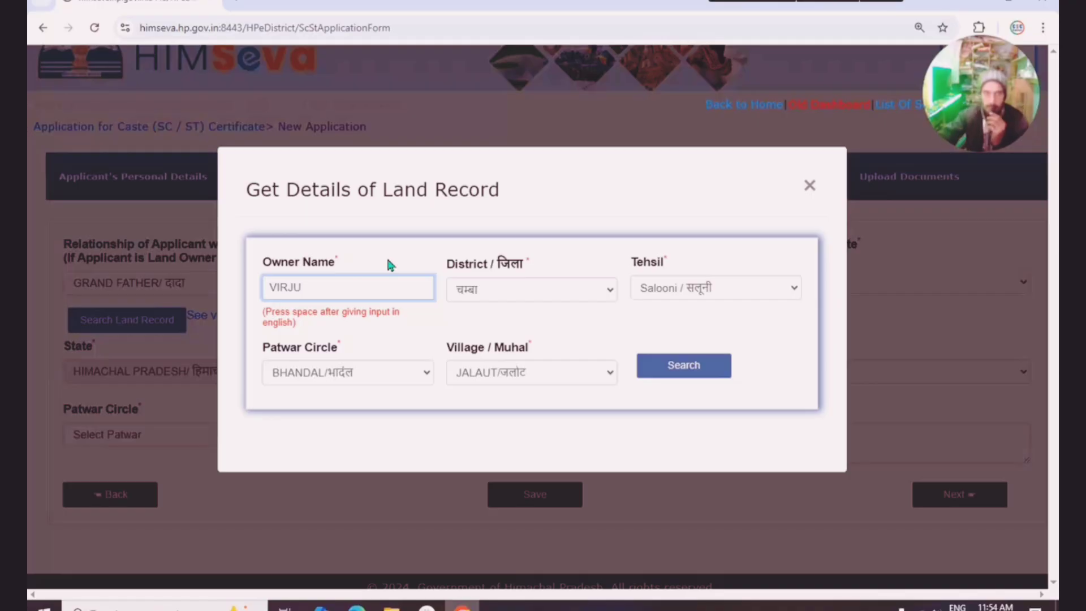
key(BackSpace)
key(BackSpace)
key(BackSpace)
key(BackSpace)
key(BackSpace)
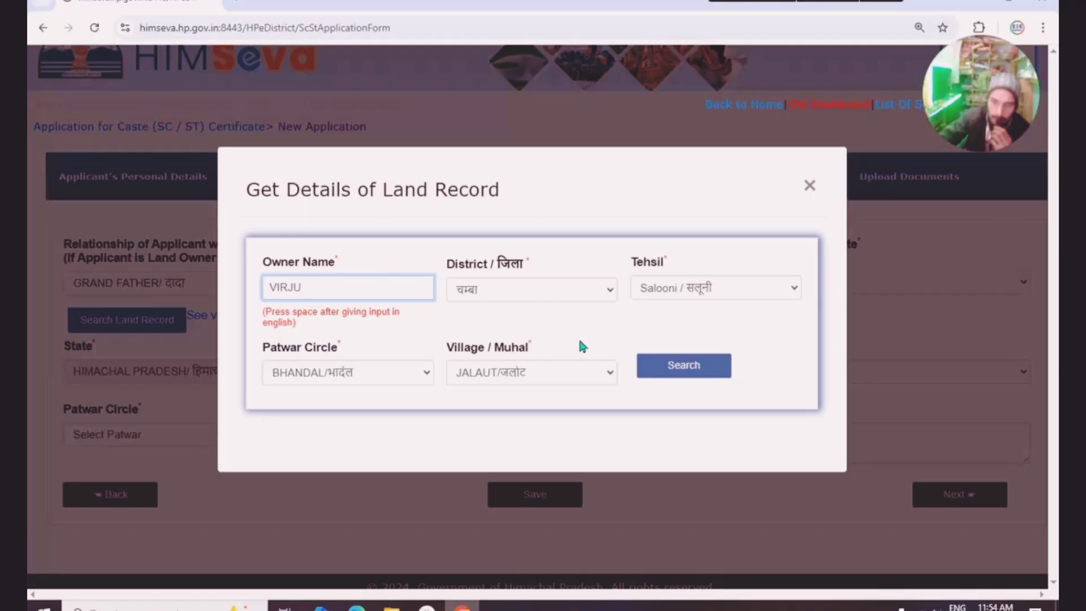
key(BackSpace)
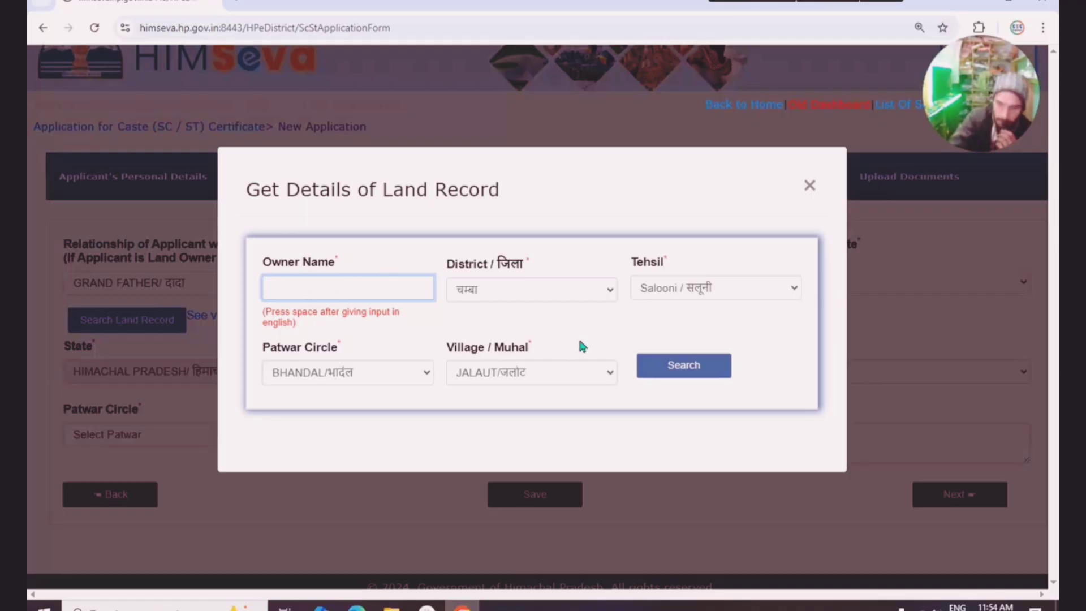
Switch input to Hindi, enter the owner's name in Hindi, and search, which finds no data
text(Vi)
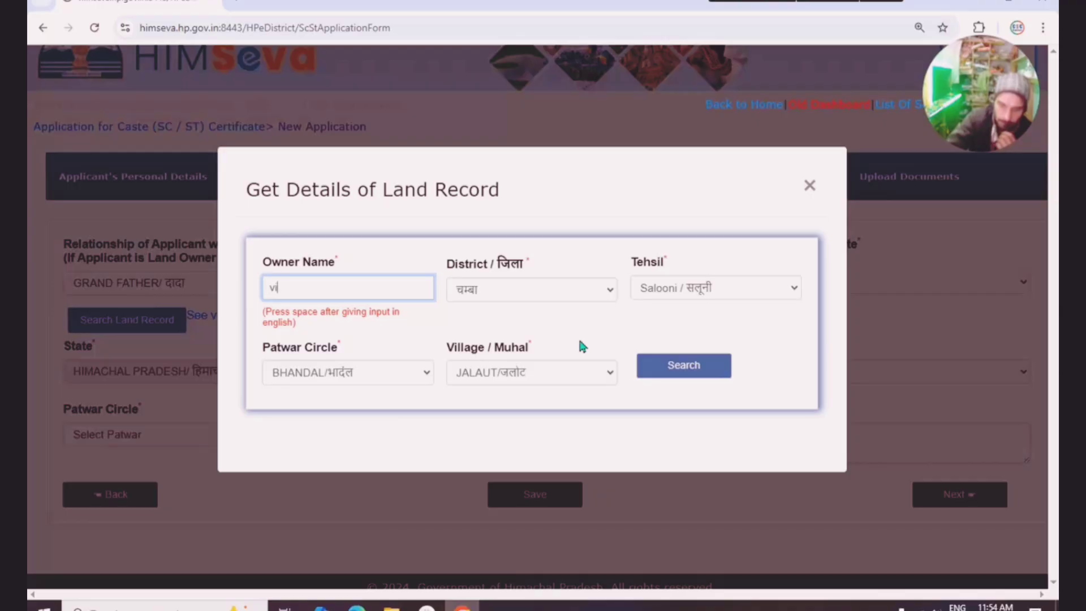
text(rju)
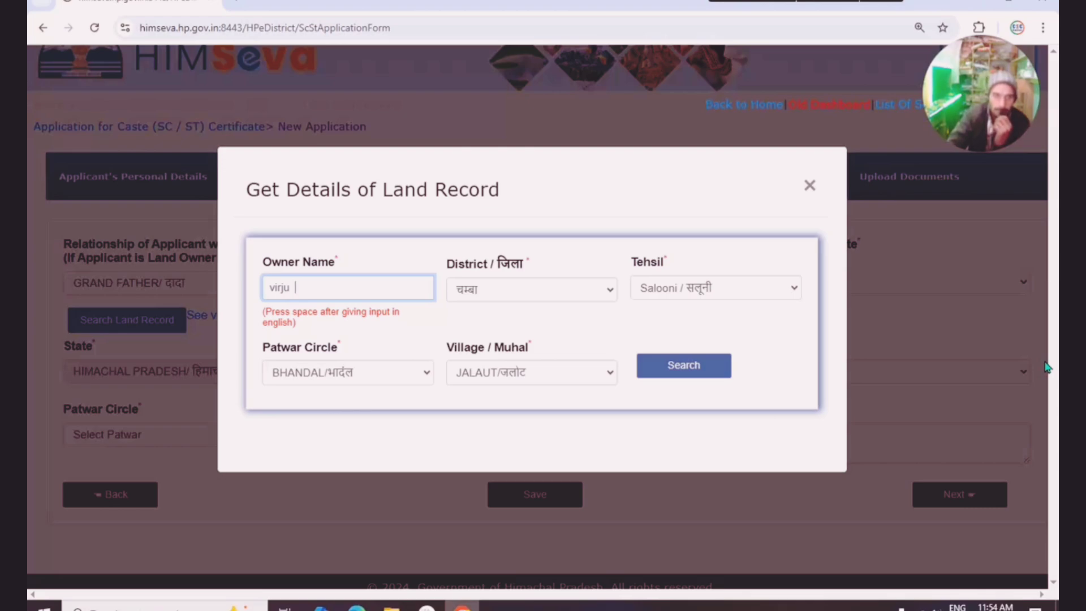
key(BackSpace)
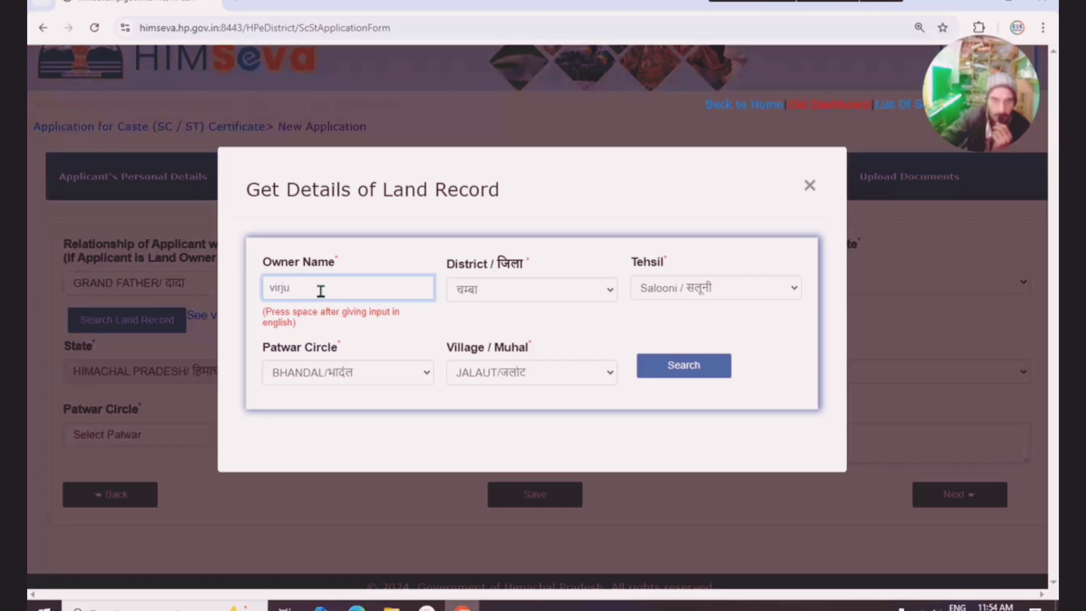
click(958, 606)
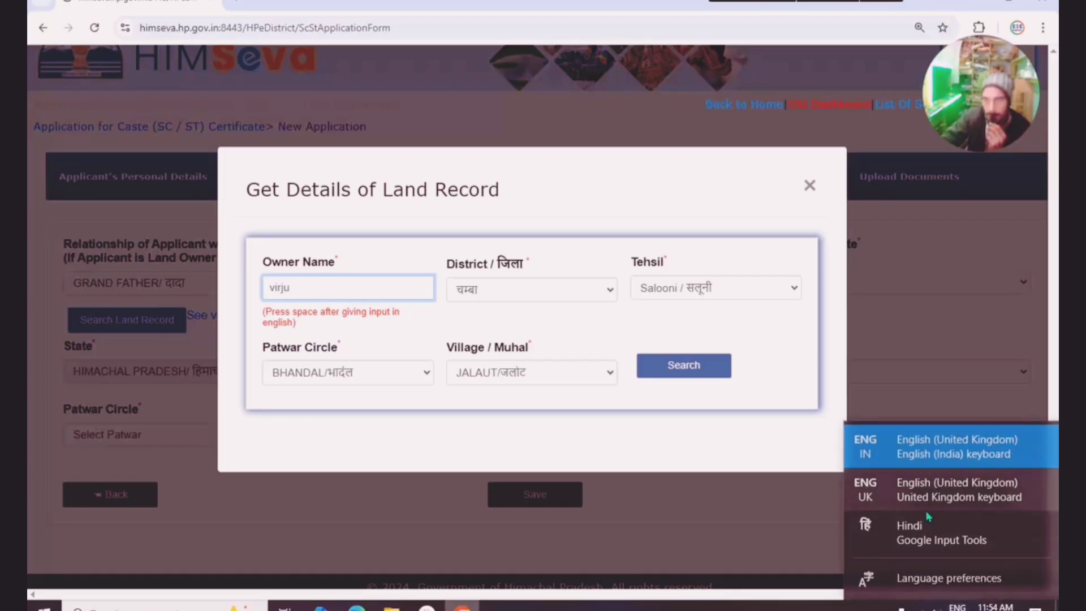
click(933, 540)
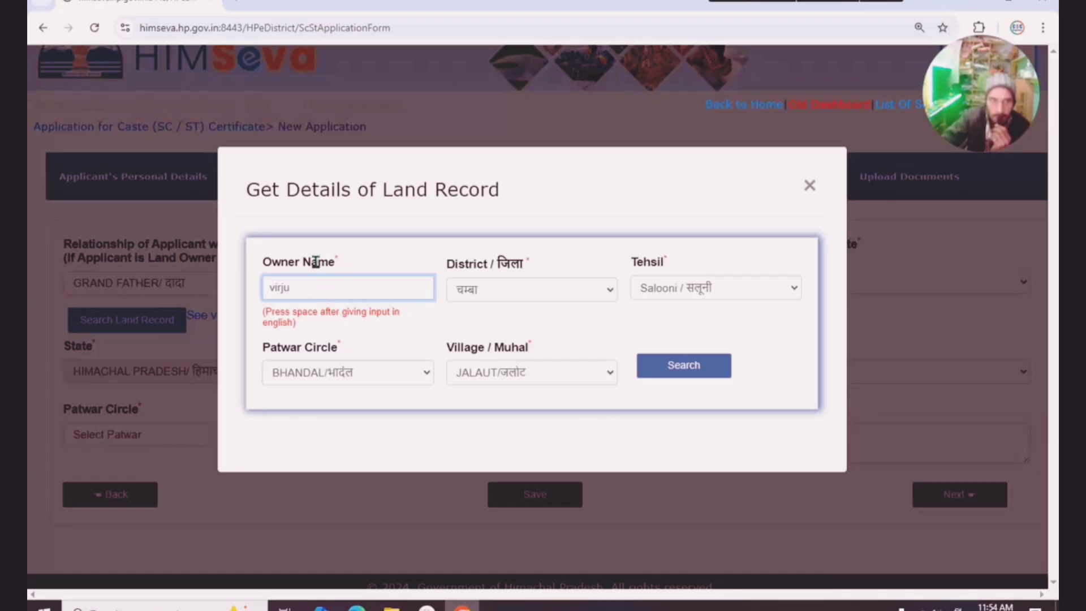
drag(313, 291, 234, 300)
key(BackSpace)
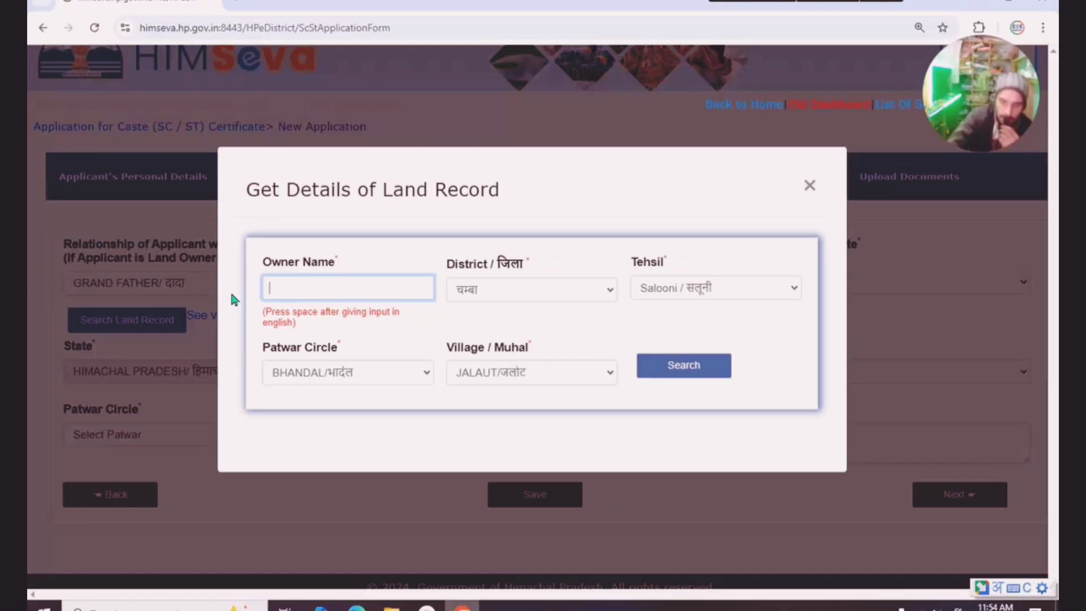
text(विरजू)
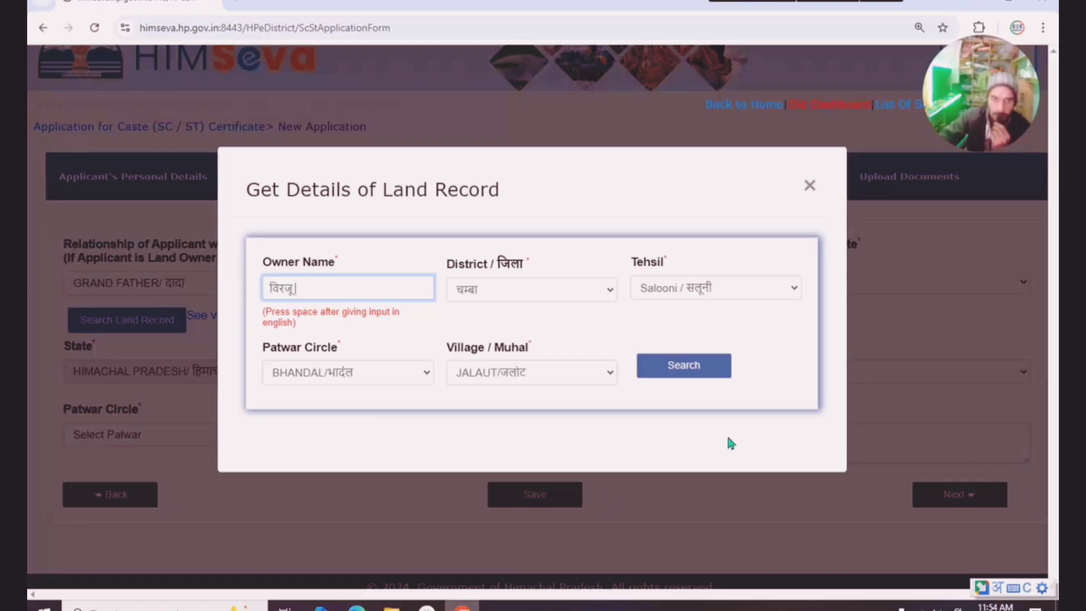
click(713, 368)
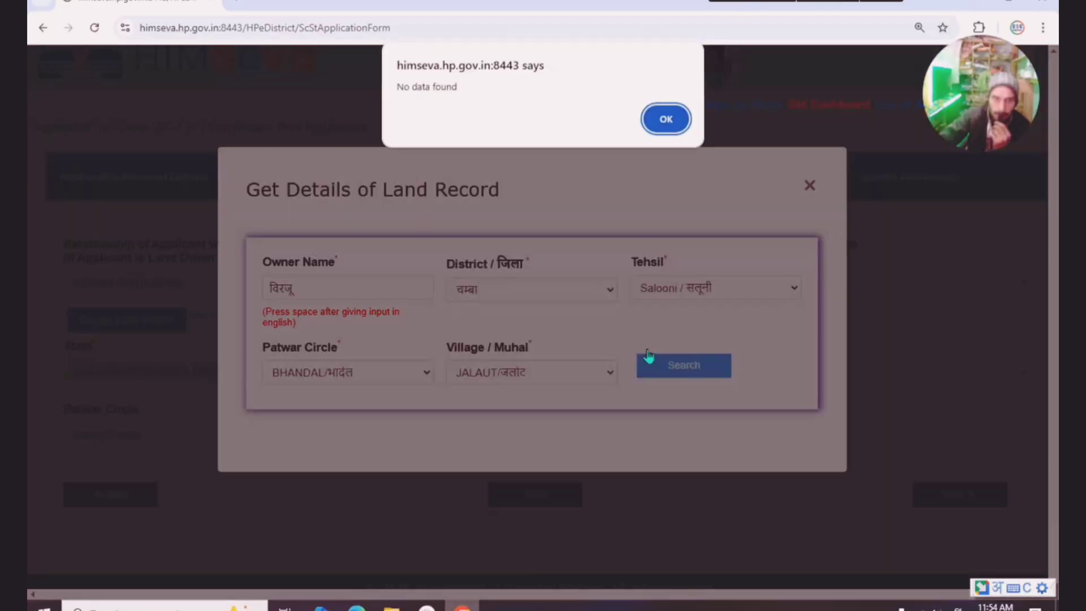
click(664, 119)
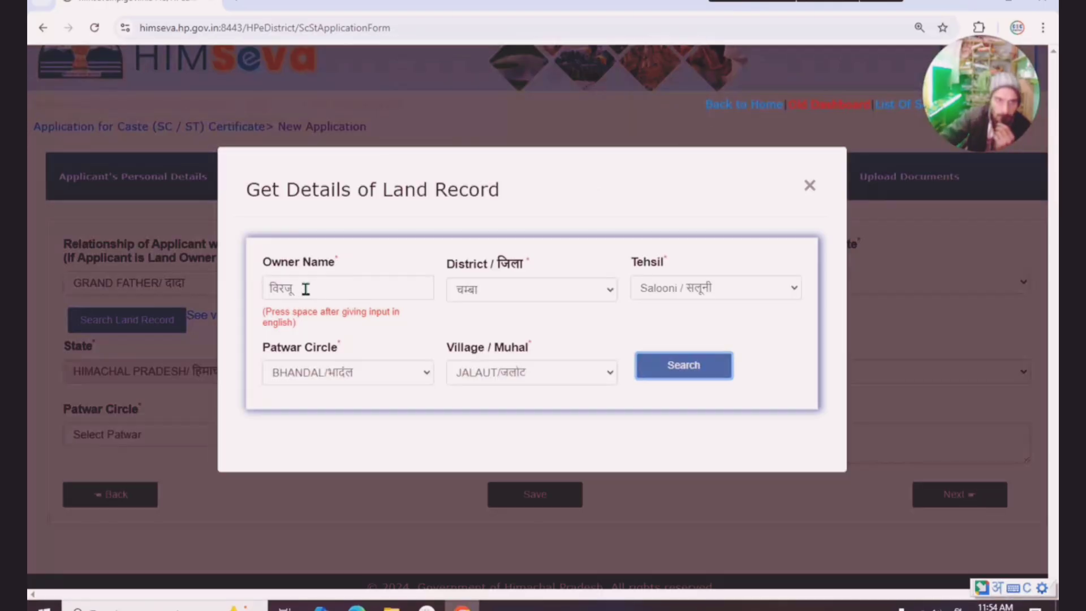
Retype the owner's name using the first Hindi transliteration suggestion and search again
drag(303, 287, 231, 283)
key(BackSpace)
text(bir)
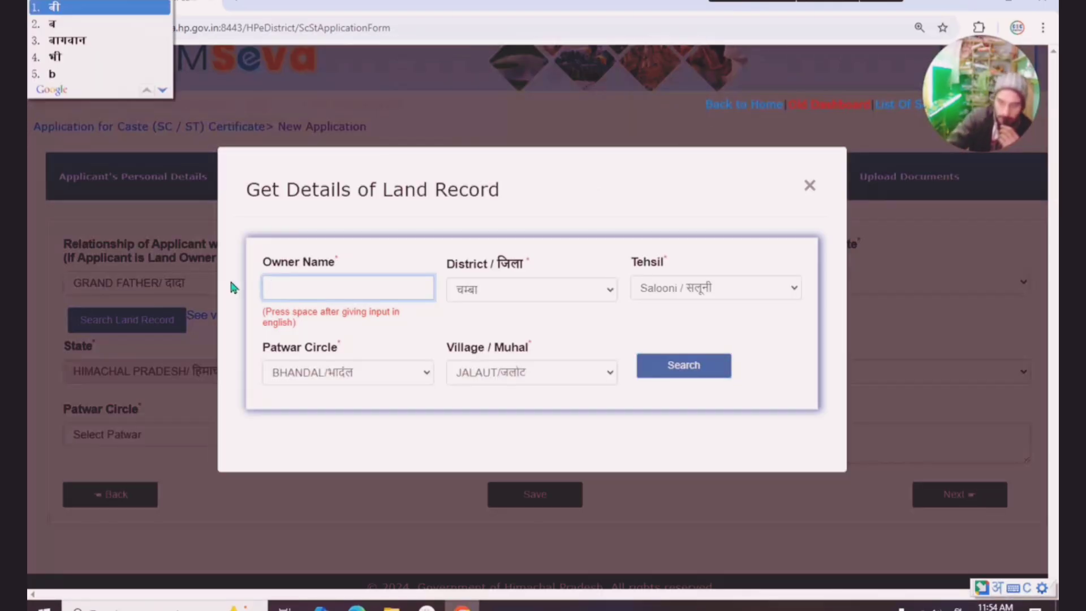
text(ju)
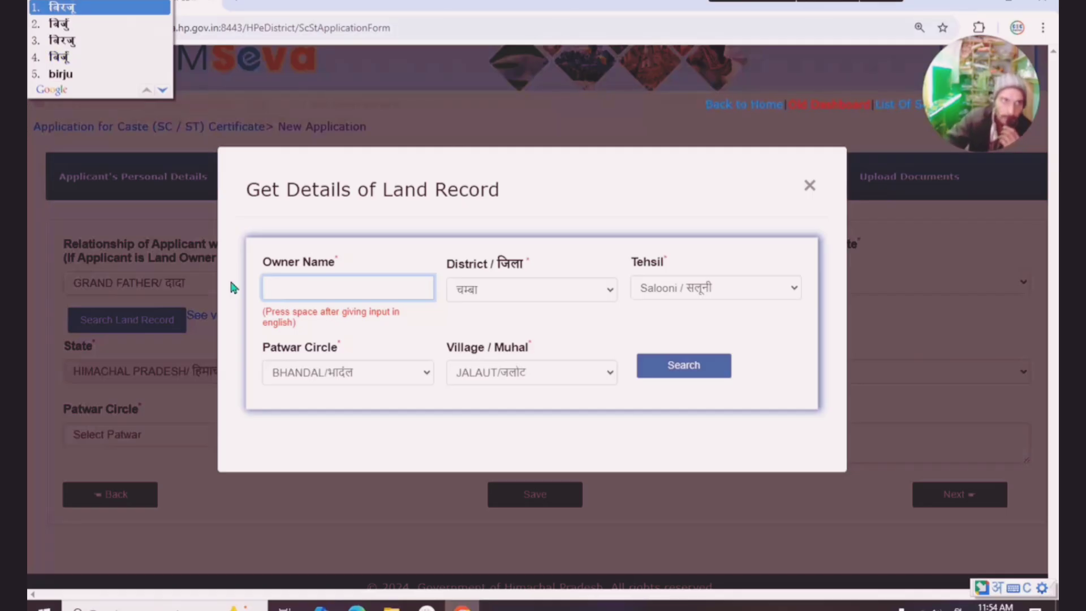
click(72, 8)
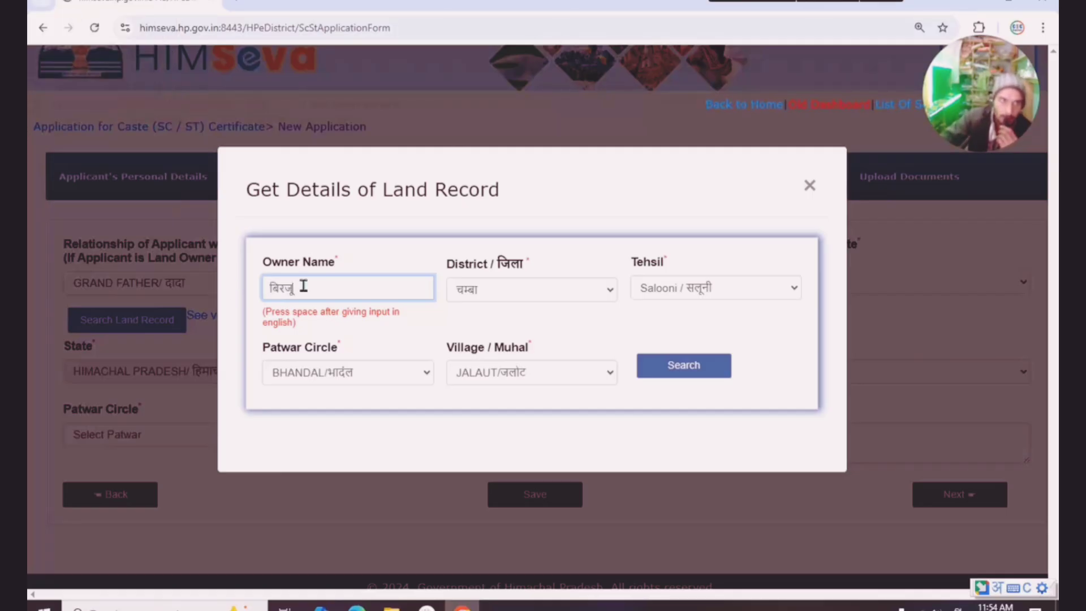
click(671, 368)
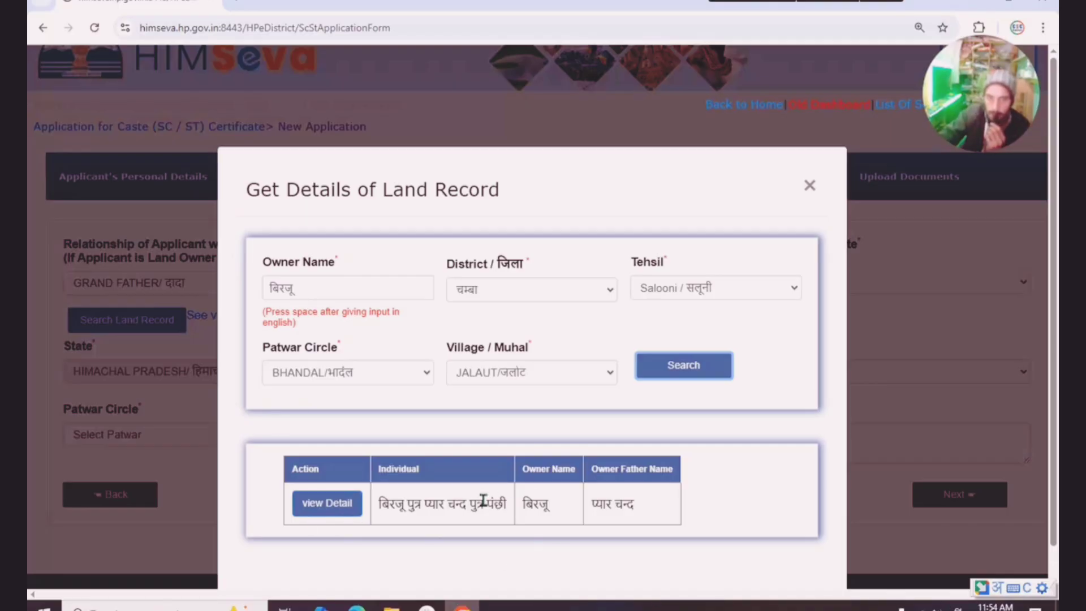
View the matching owner's land details and attach them to the application
click(331, 512)
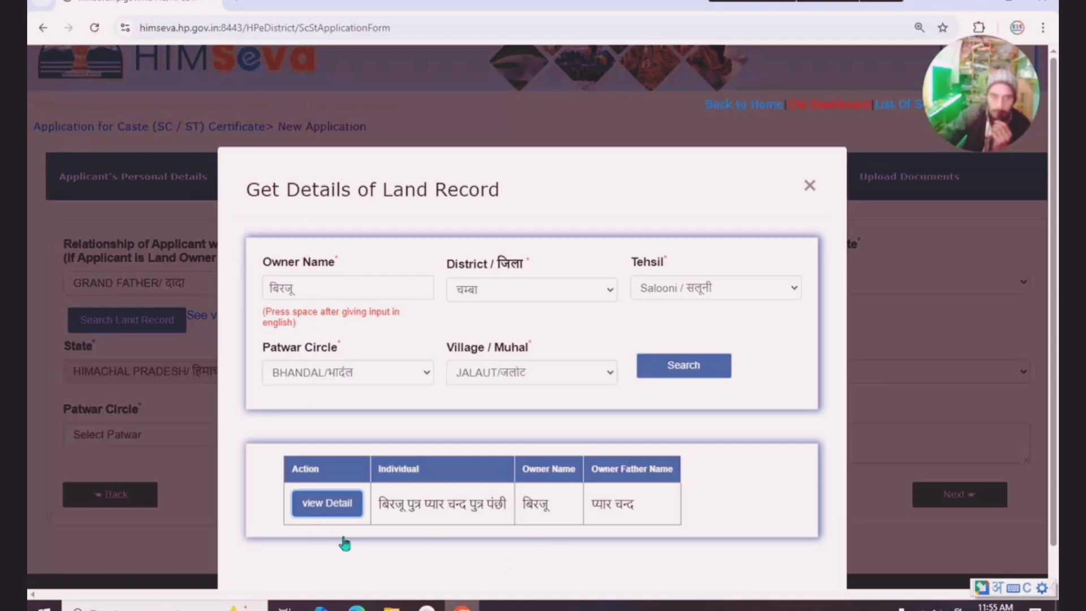
click(298, 516)
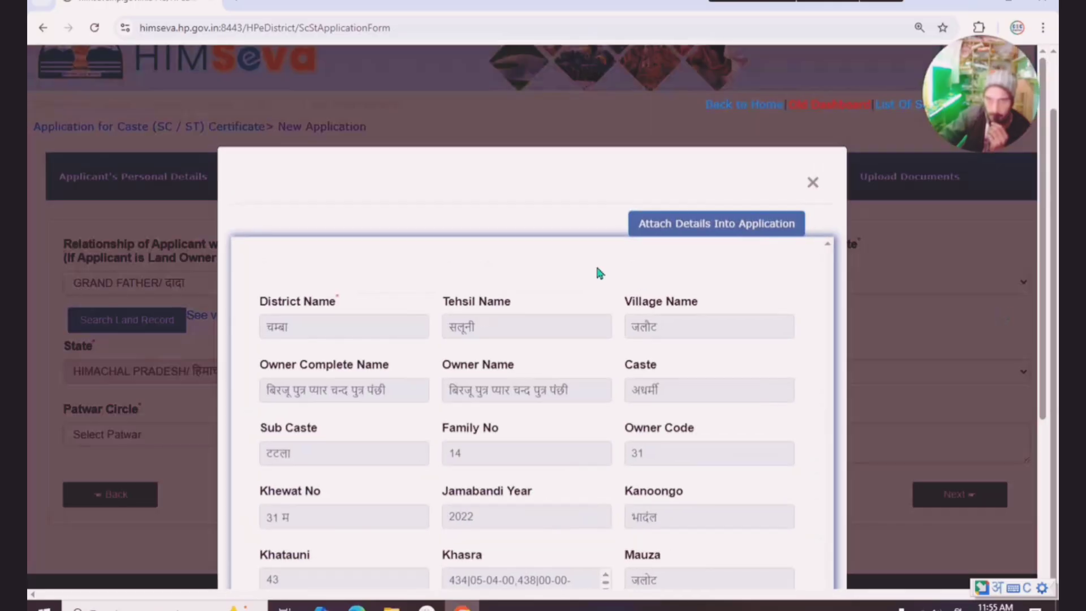
click(646, 224)
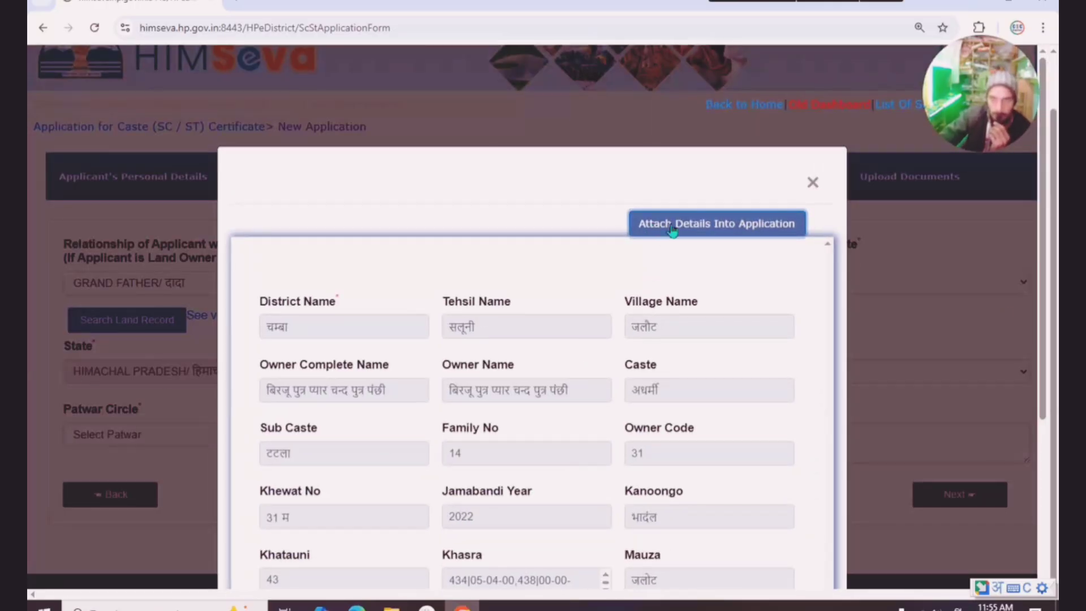
click(721, 226)
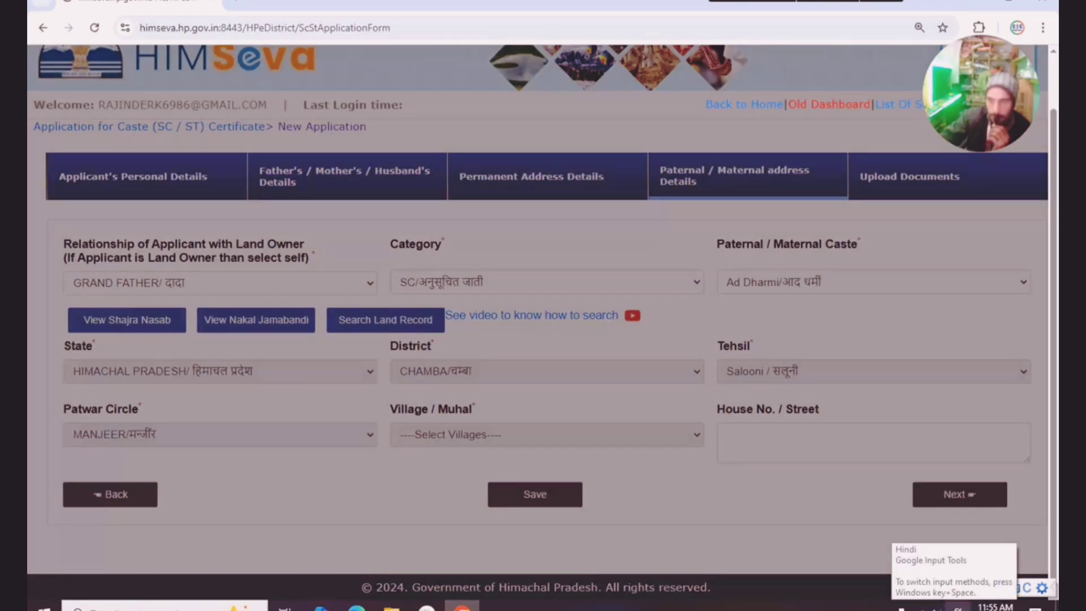
Switch the keyboard back to English and open the Shajra Nasab record
click(957, 607)
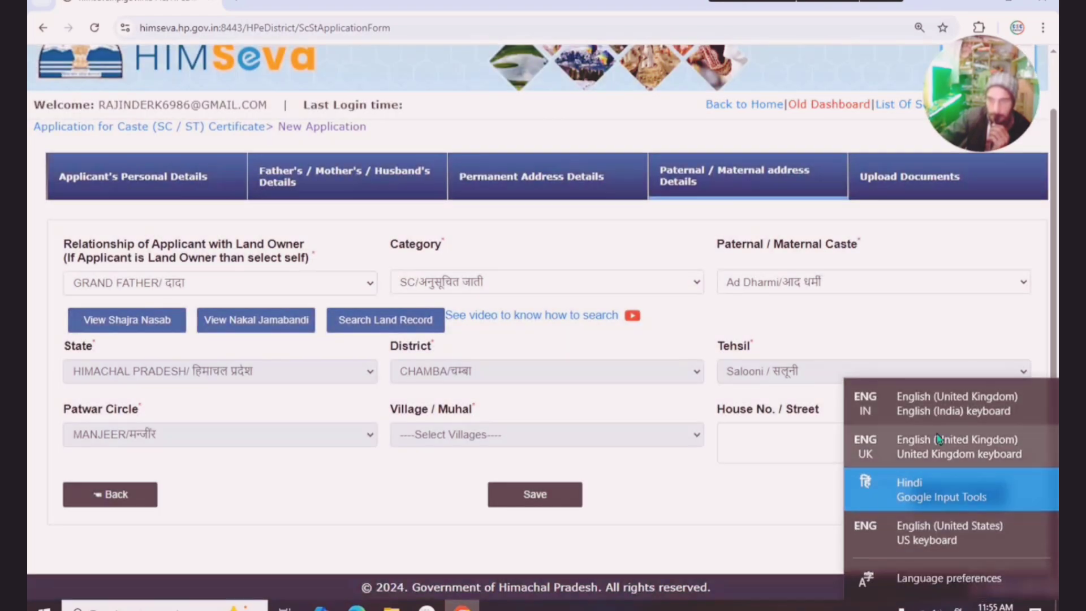
click(938, 403)
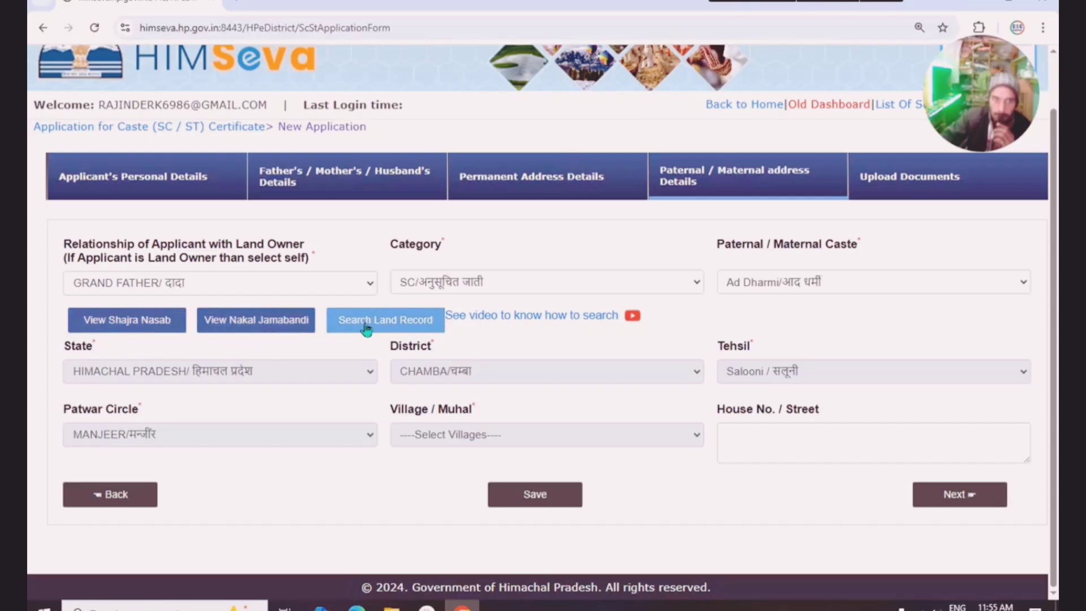
click(124, 327)
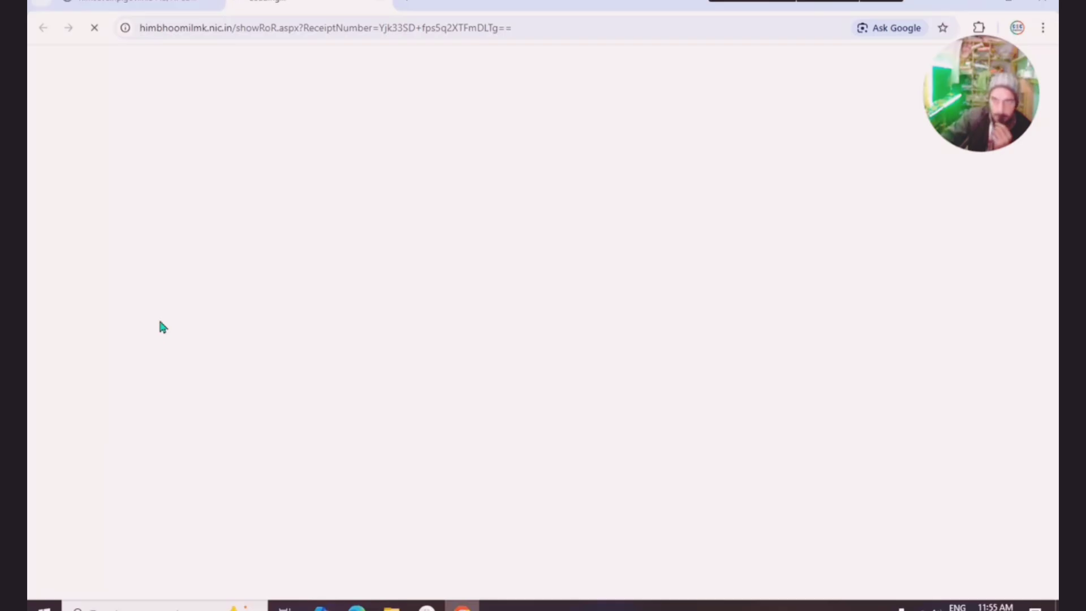
View the 6-page Shajra Nasab PDF, browse to the applicant's folder to save it, then cancel
drag(999, 100, 971, 322)
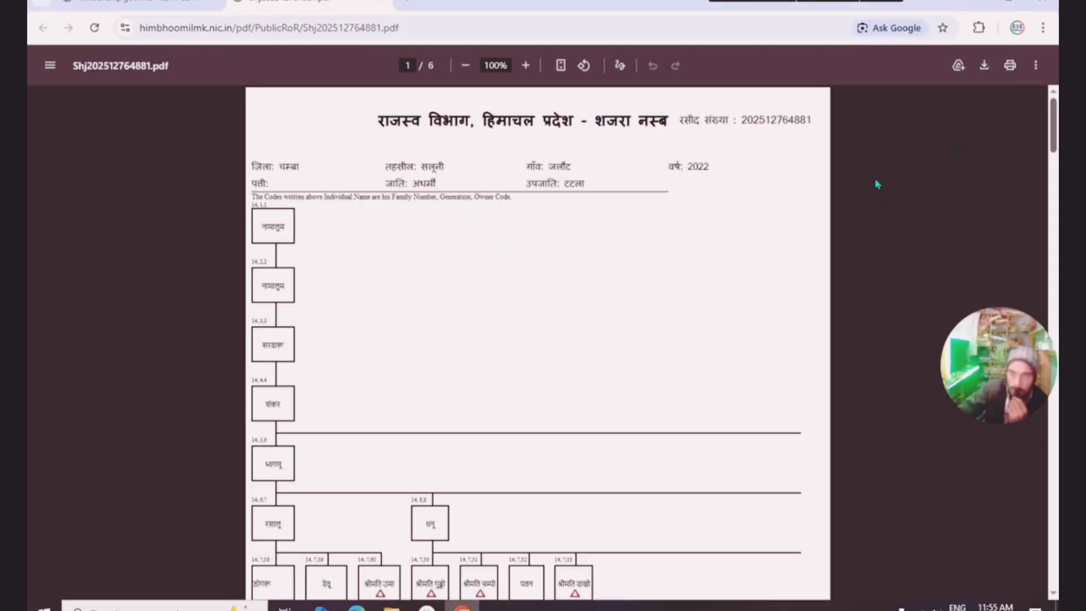
click(984, 65)
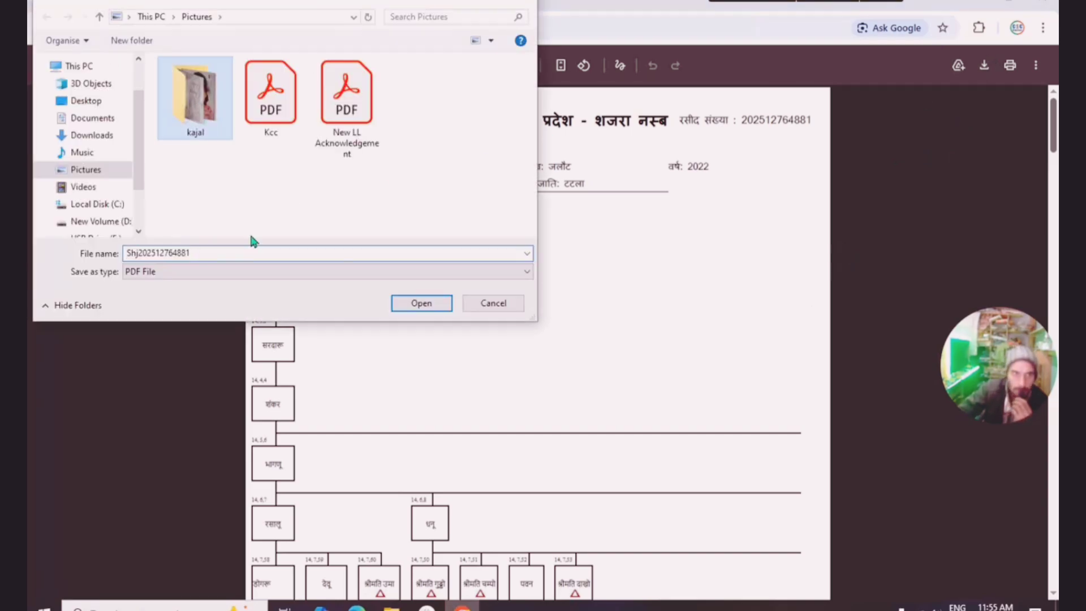
click(427, 304)
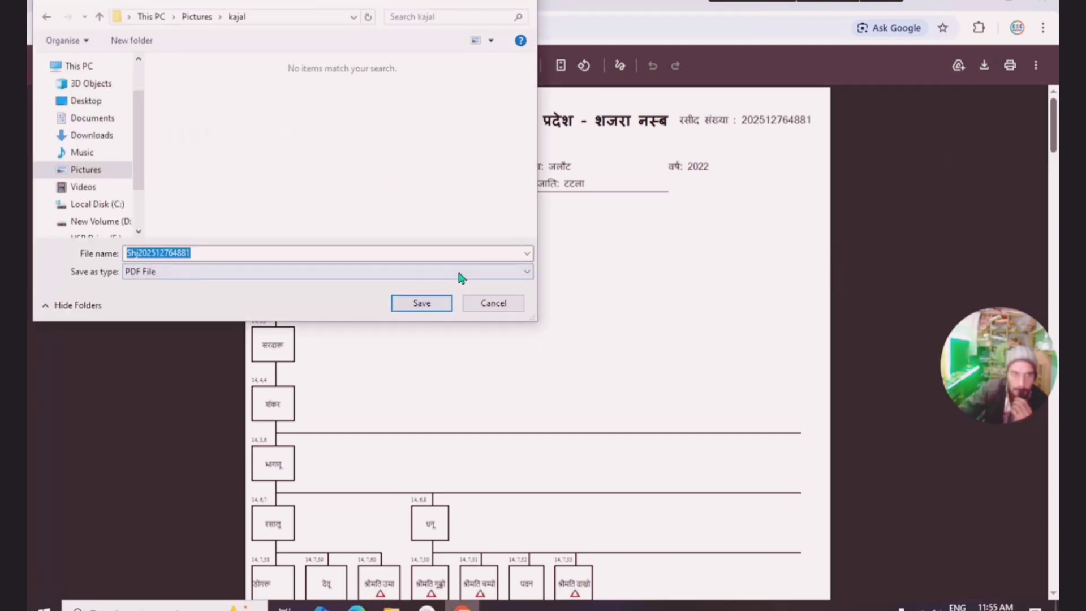
click(522, 2)
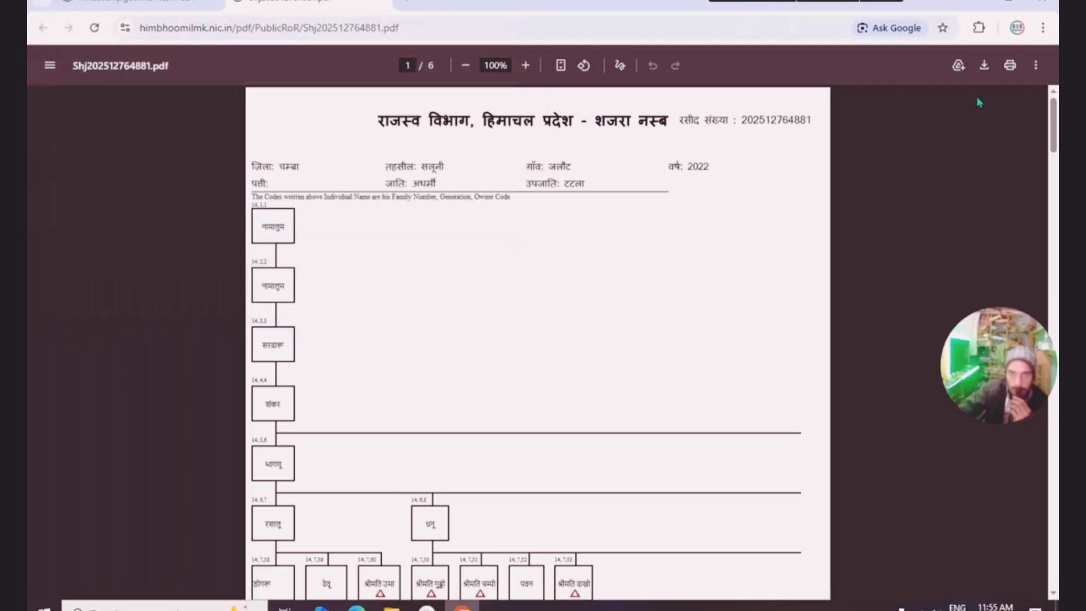
Close the PDF tab and revisit the address fields and sections of the form
key(ctrl+w)
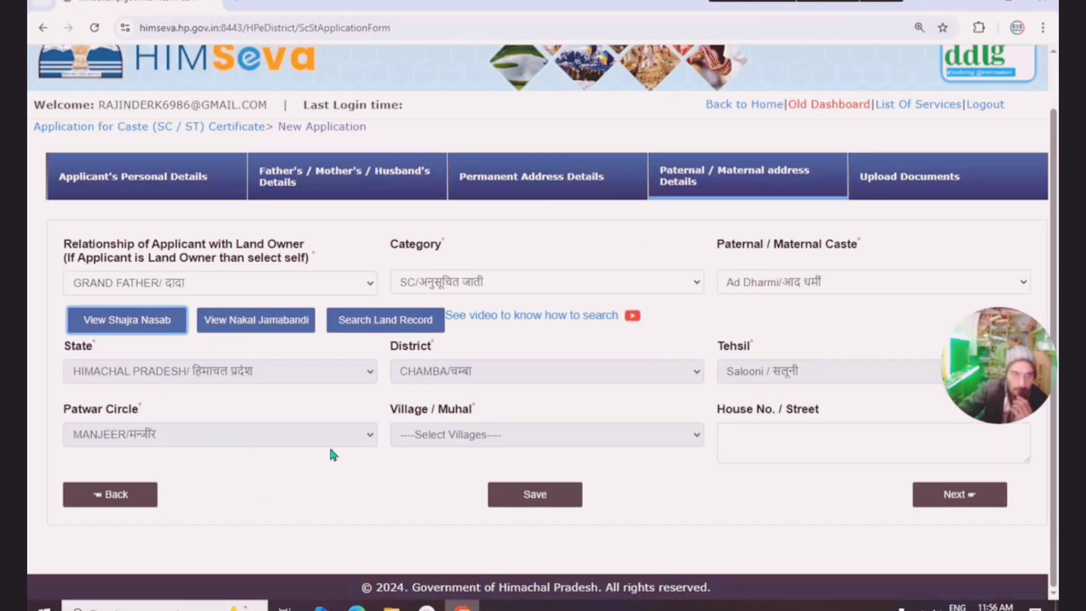
click(216, 441)
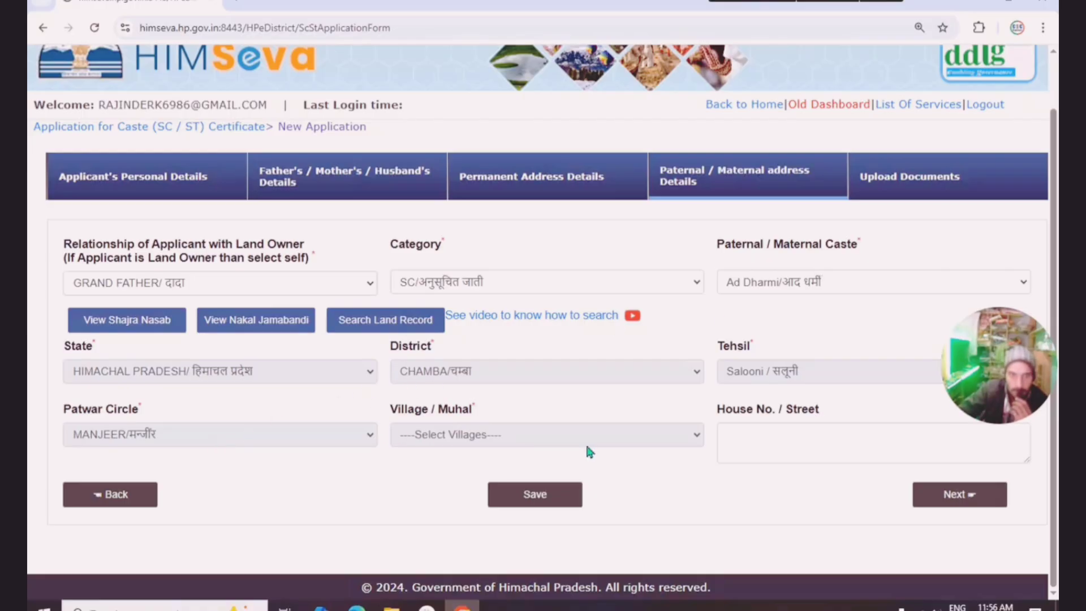
click(818, 444)
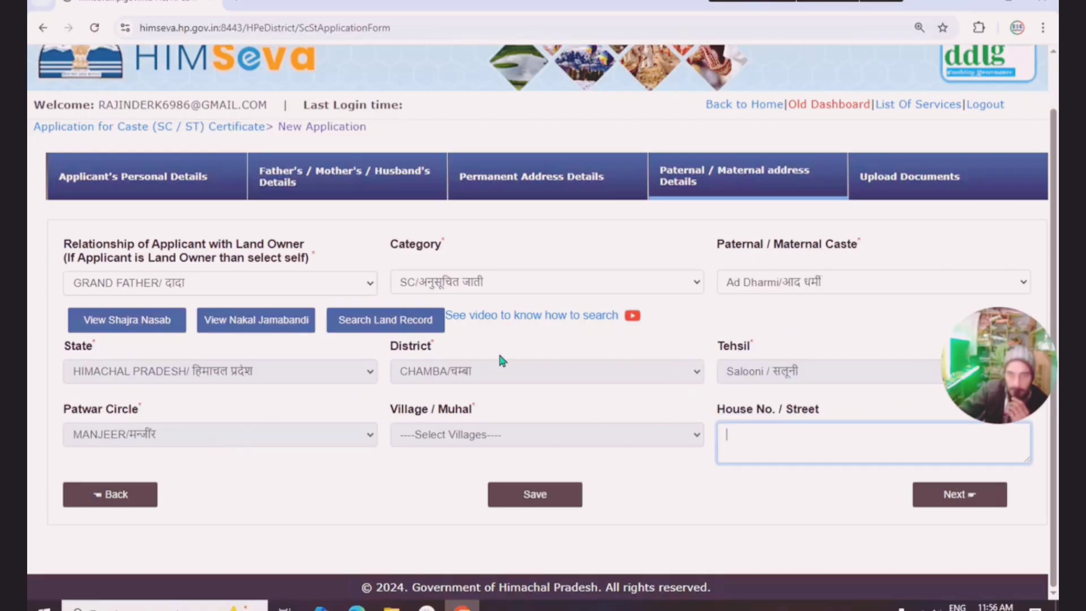
click(418, 435)
click(740, 458)
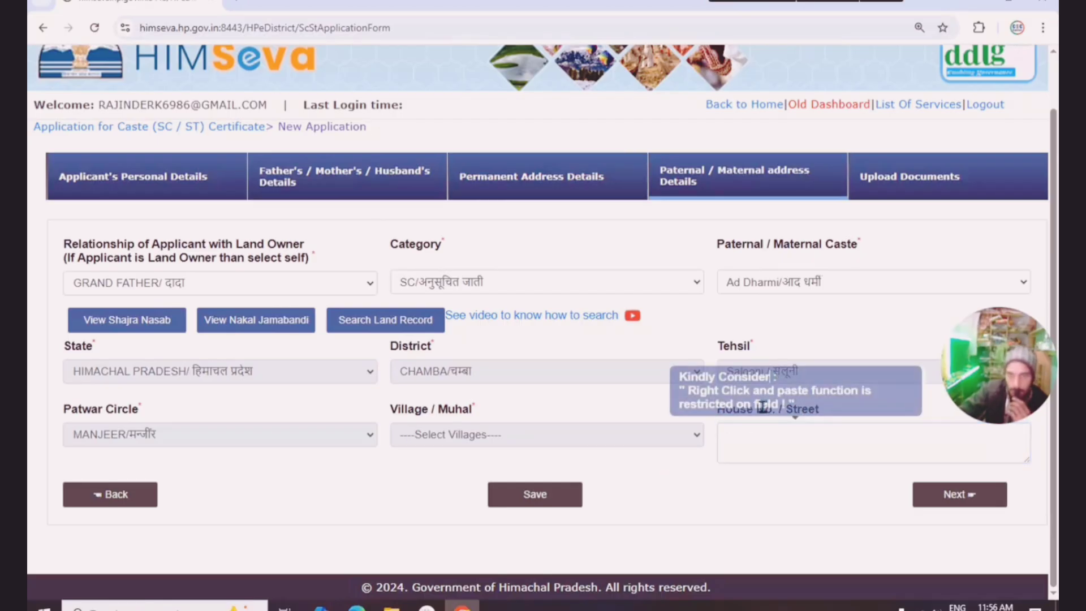
click(526, 176)
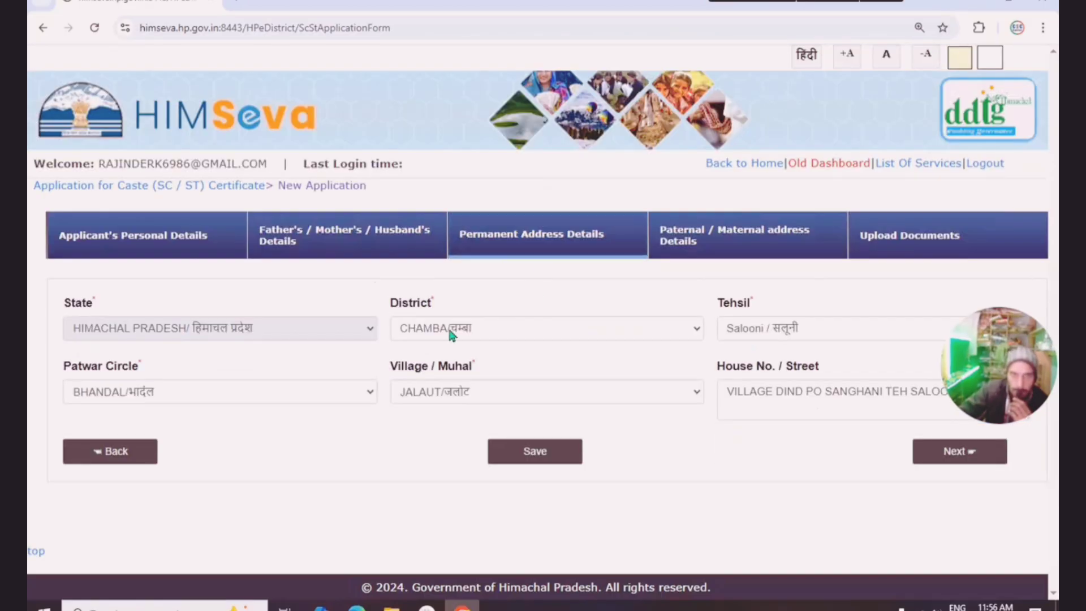
click(717, 234)
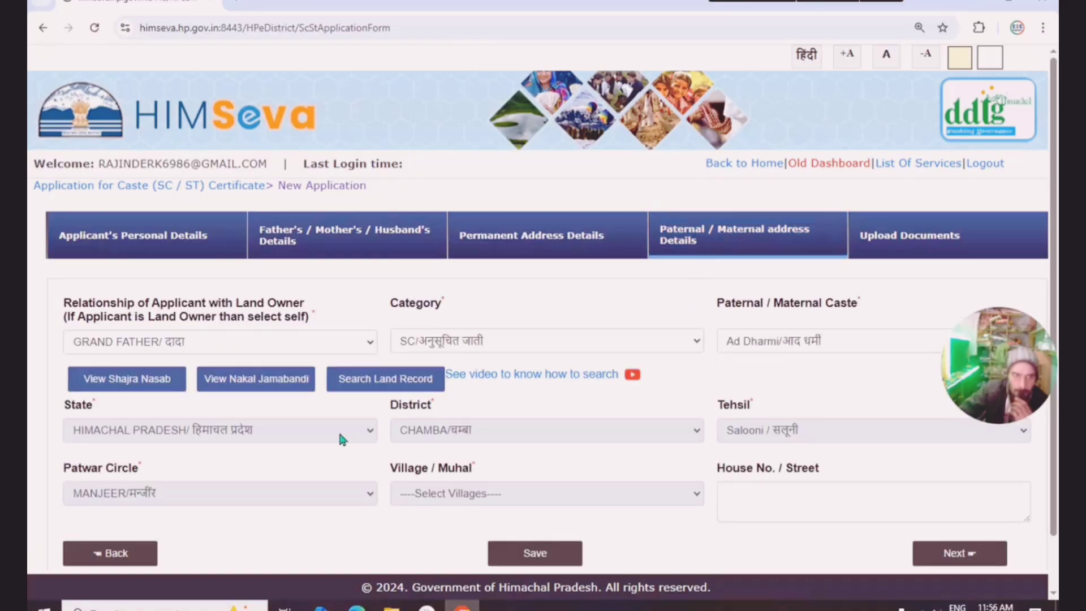
Attempt to save the paternal details, dismiss the Please Select Village alert, and log out
click(500, 554)
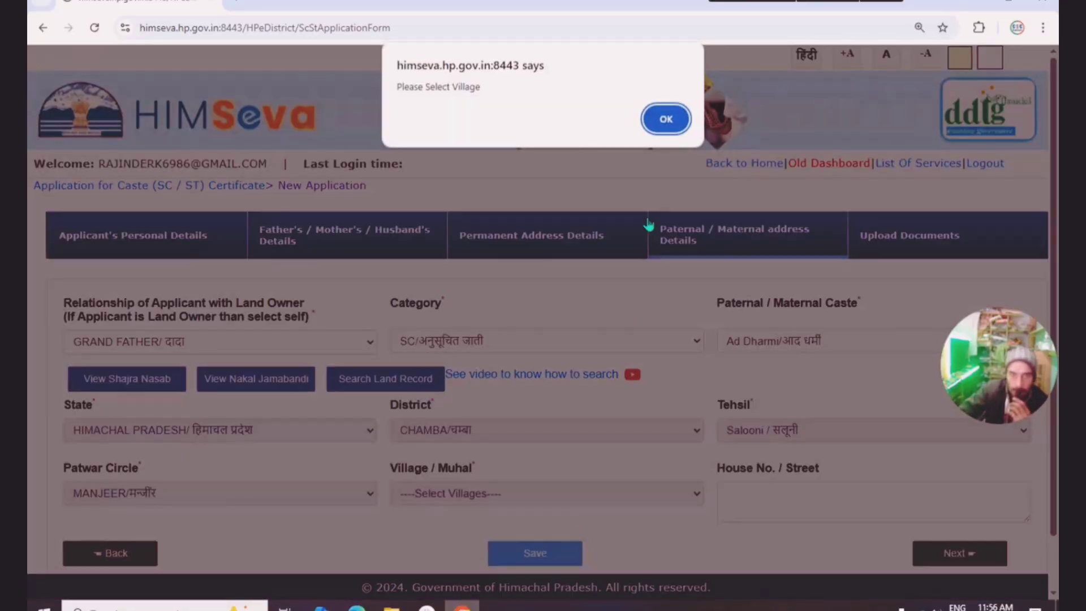
click(667, 120)
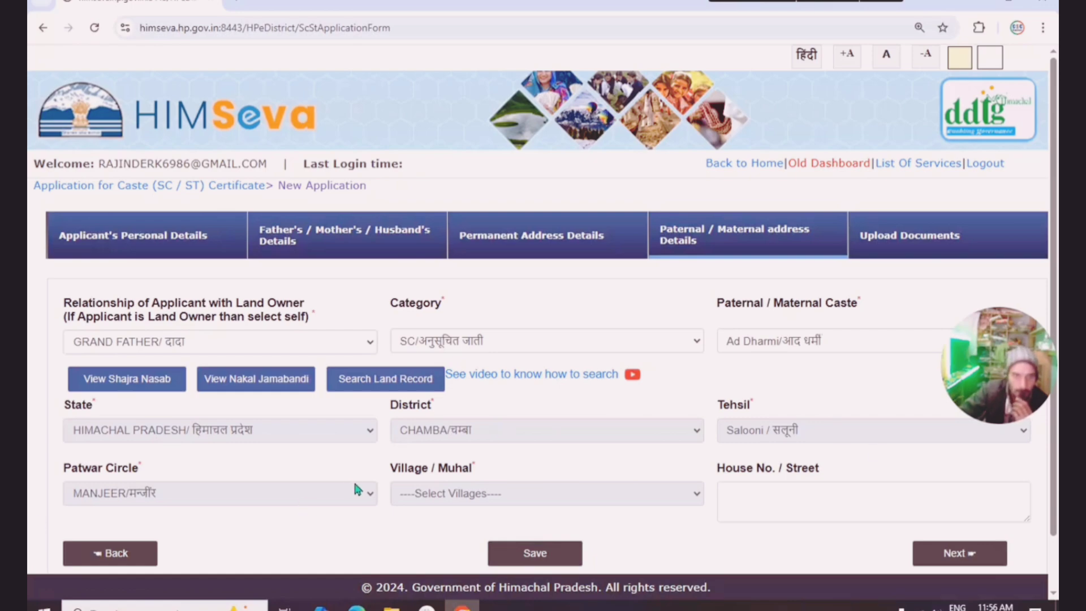
scroll(358, 482, down, 1)
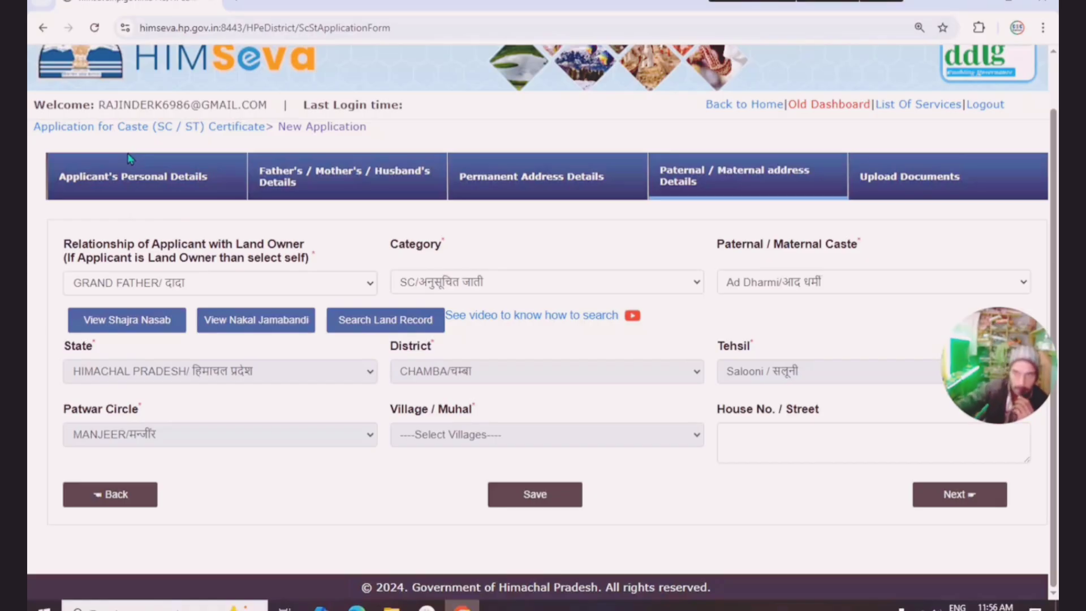
click(979, 114)
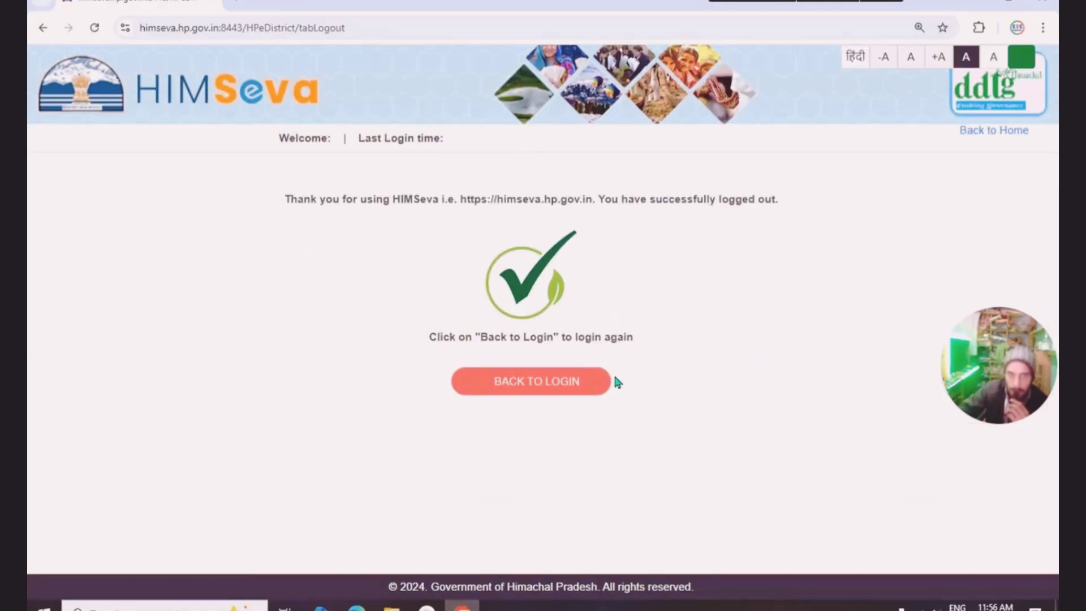
Go back to login, choose Citizen Login, and continue as the already logged-in user
click(602, 384)
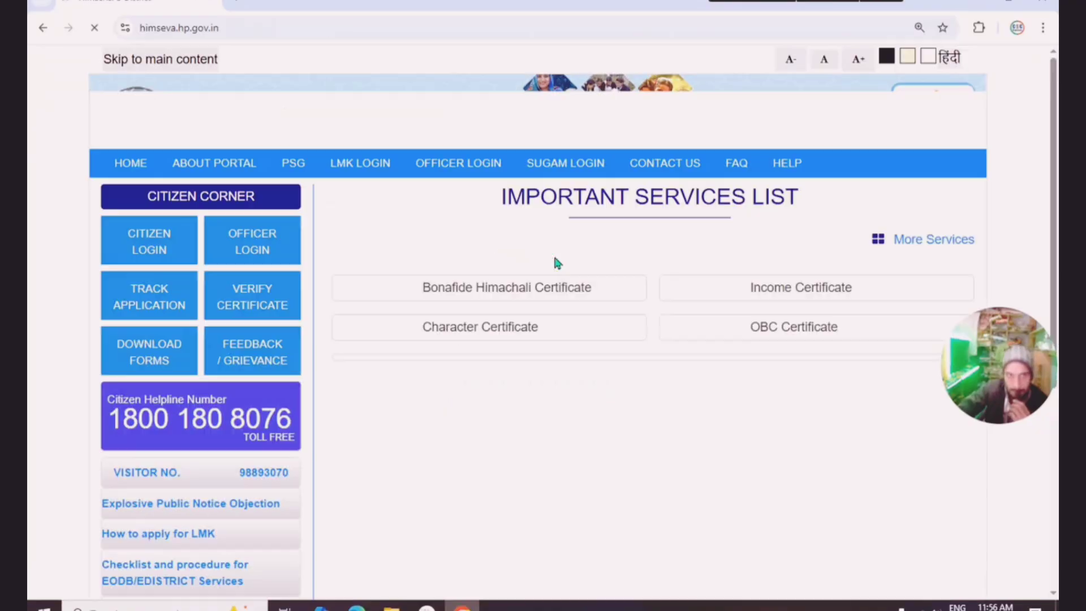
click(151, 258)
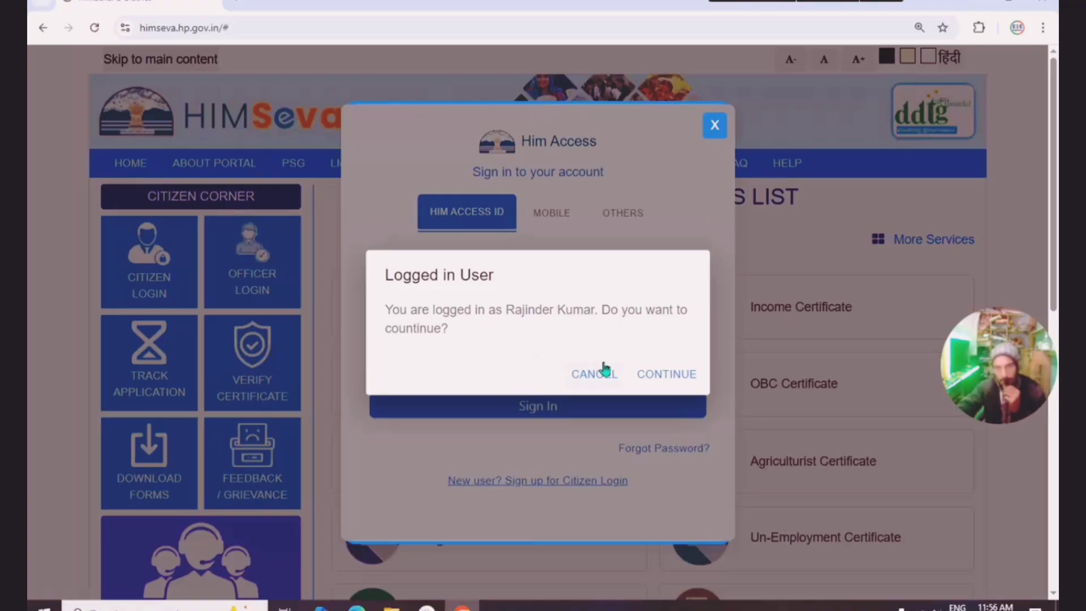
click(655, 374)
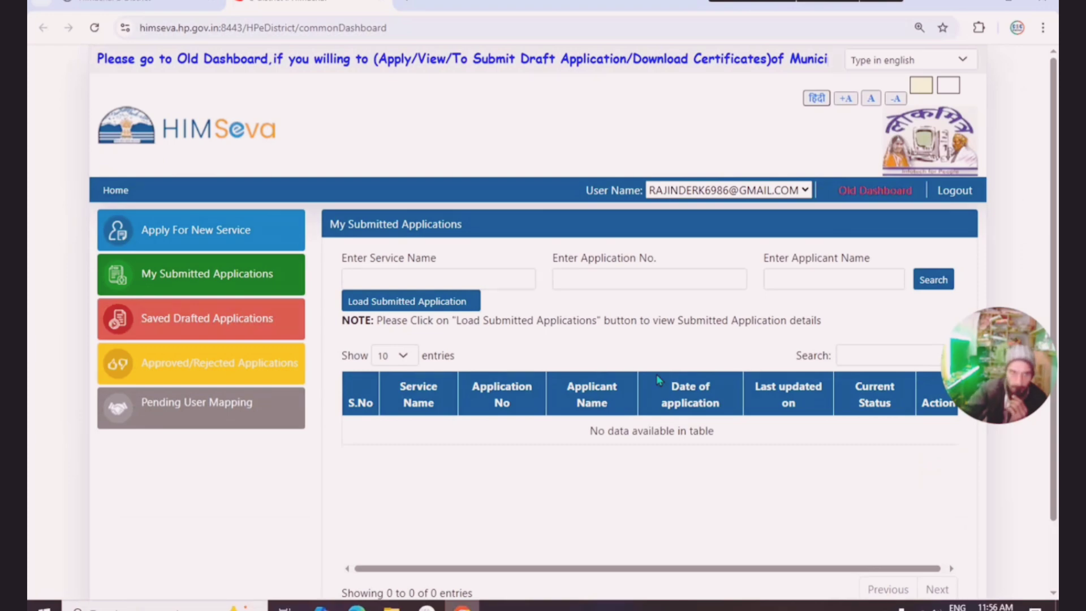
Reopen the Caste (SC/ST) draft from row 17 on page 2 of Saved Drafted Applications
click(161, 314)
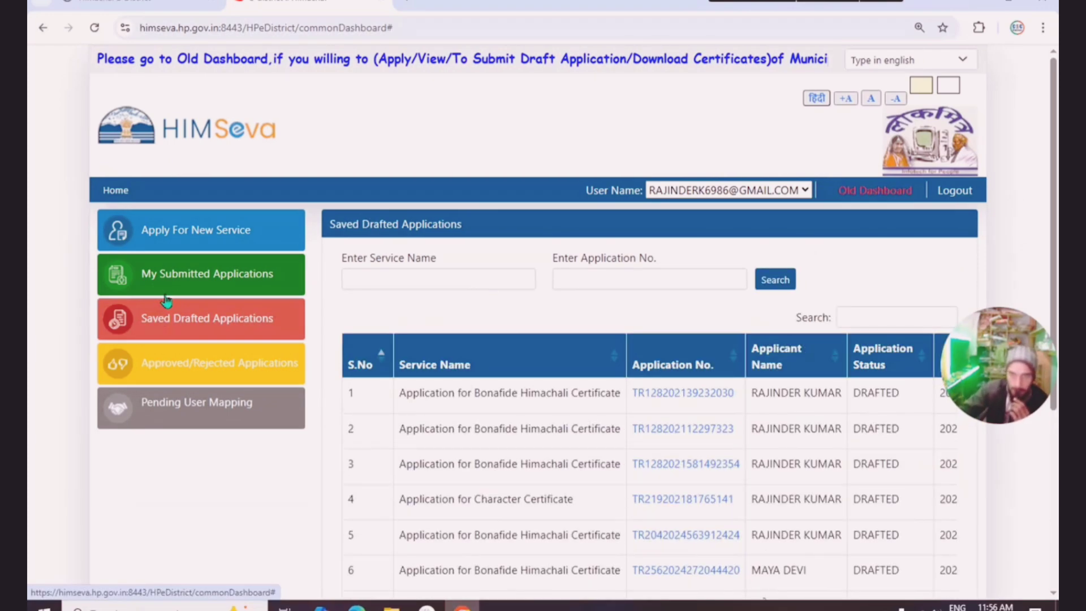
scroll(558, 380, down, 5)
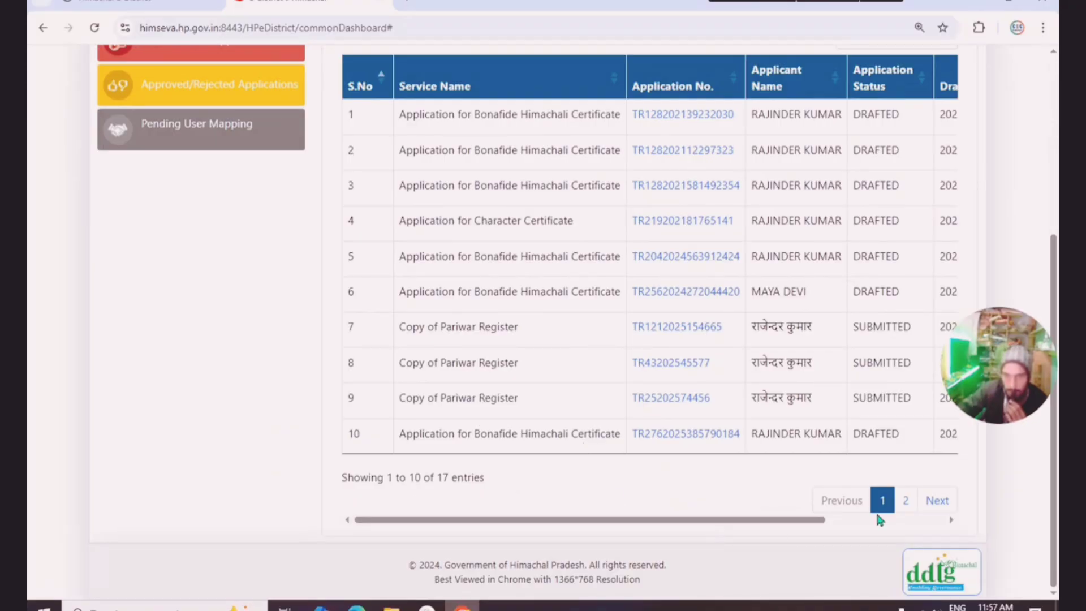
click(905, 499)
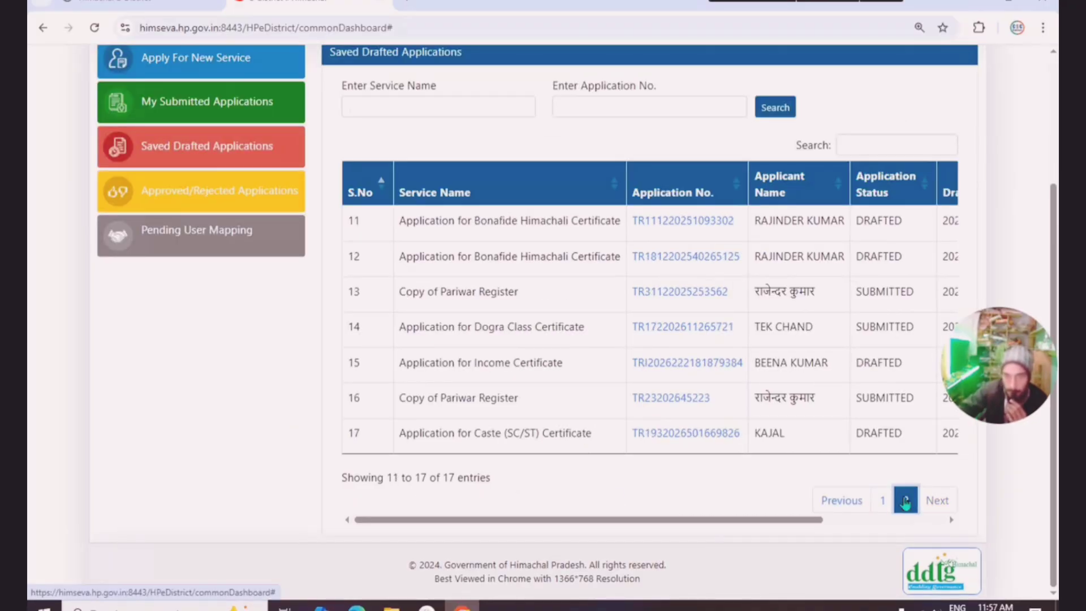
drag(468, 433, 548, 433)
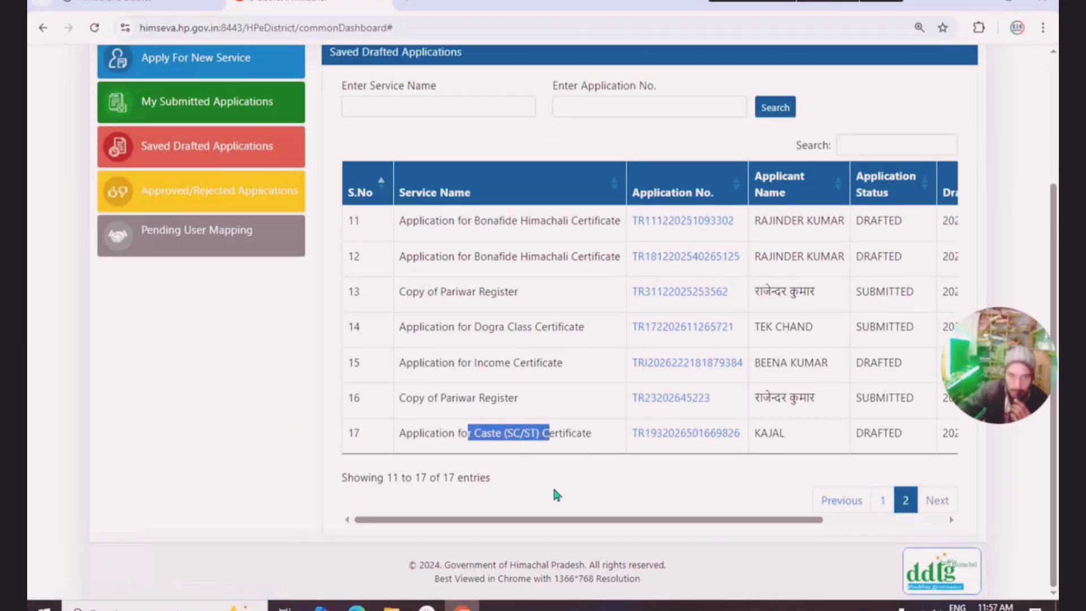
drag(557, 519, 897, 524)
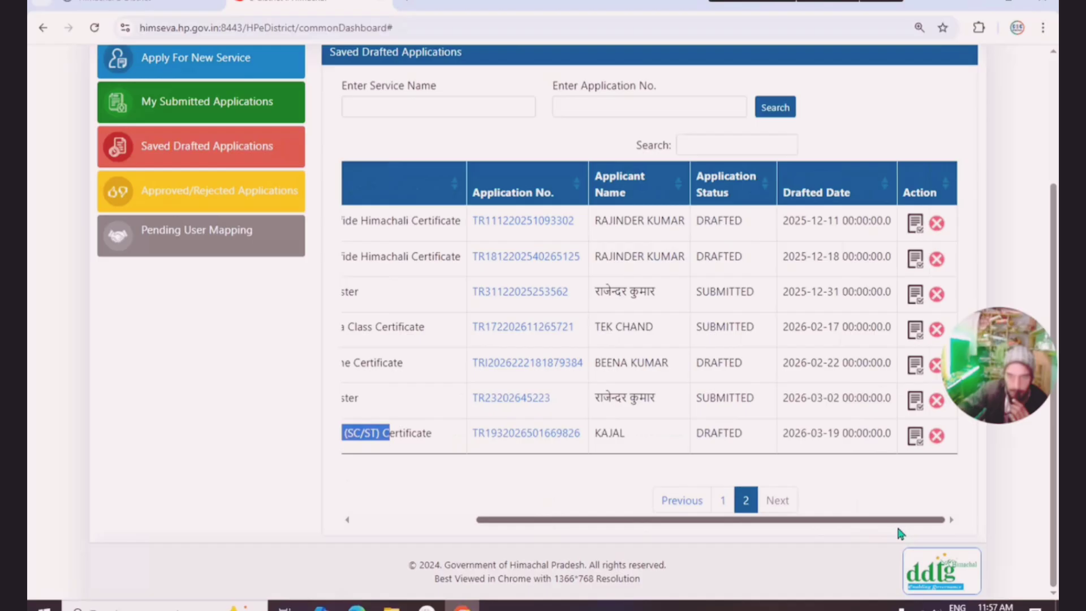
click(917, 445)
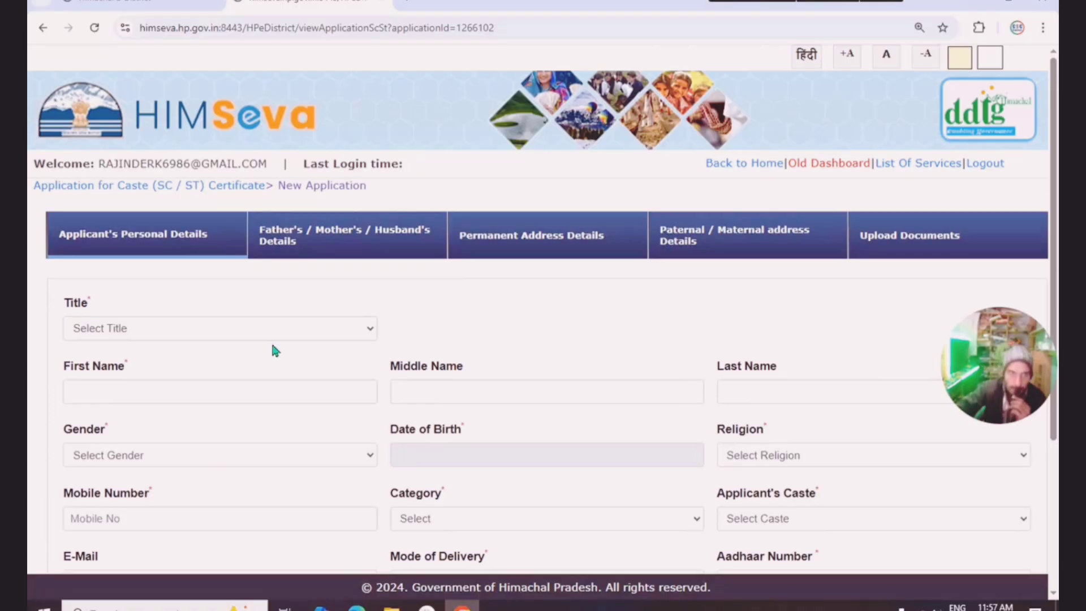
Review the draft's personal, parent, permanent address and paternal/maternal address sections
scroll(275, 350, down, 3)
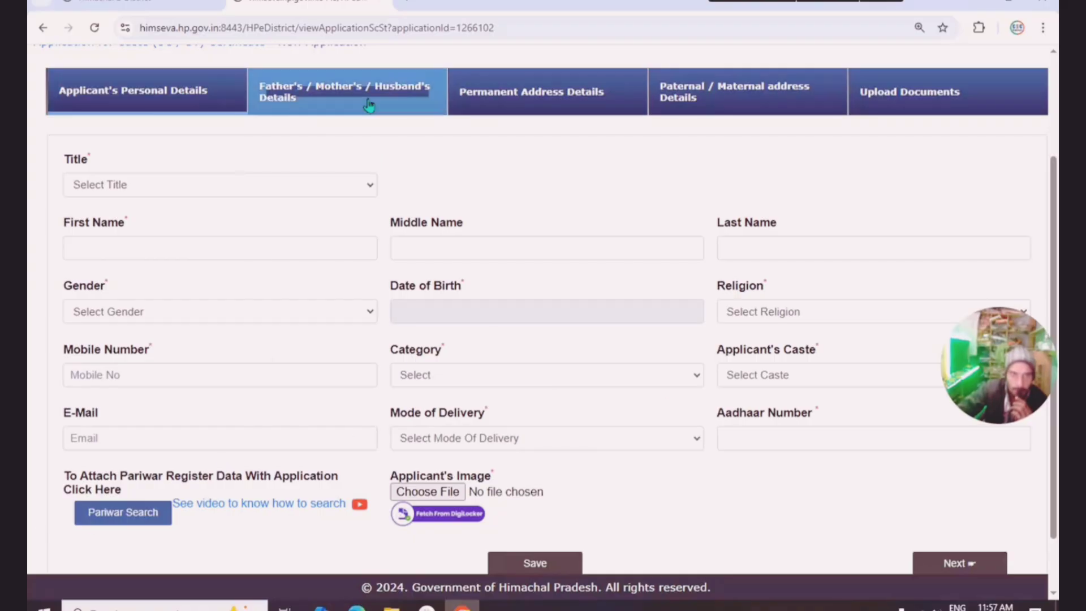
scroll(689, 423, down, 1)
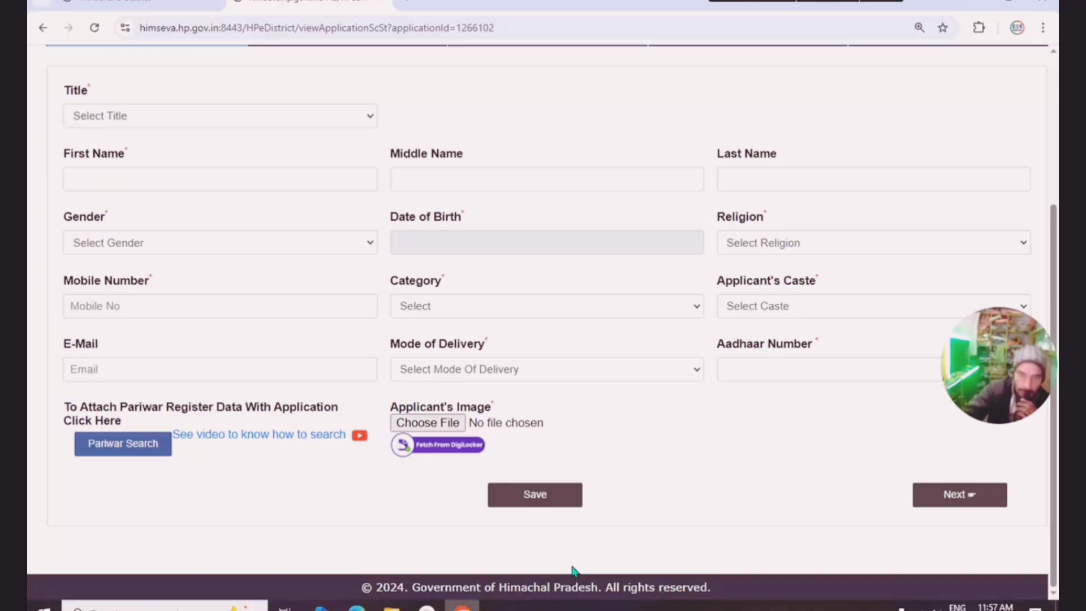
scroll(339, 226, up, 2)
scroll(345, 193, up, 2)
click(347, 238)
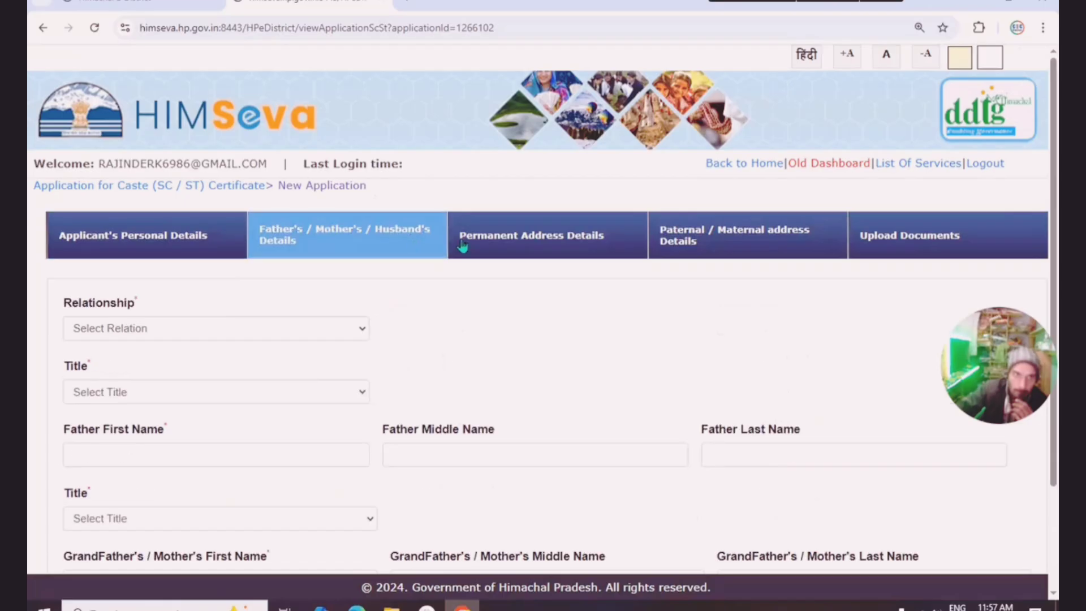
click(572, 253)
click(719, 257)
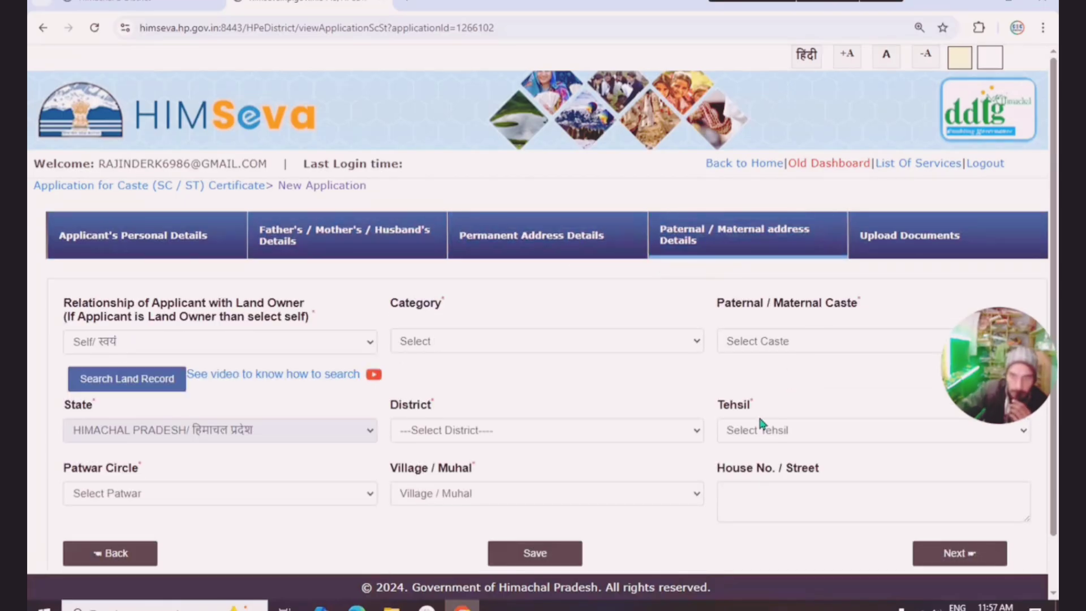
On the Paternal/Maternal tab, set Category to SC, leaving the caste unselected
click(759, 429)
click(759, 342)
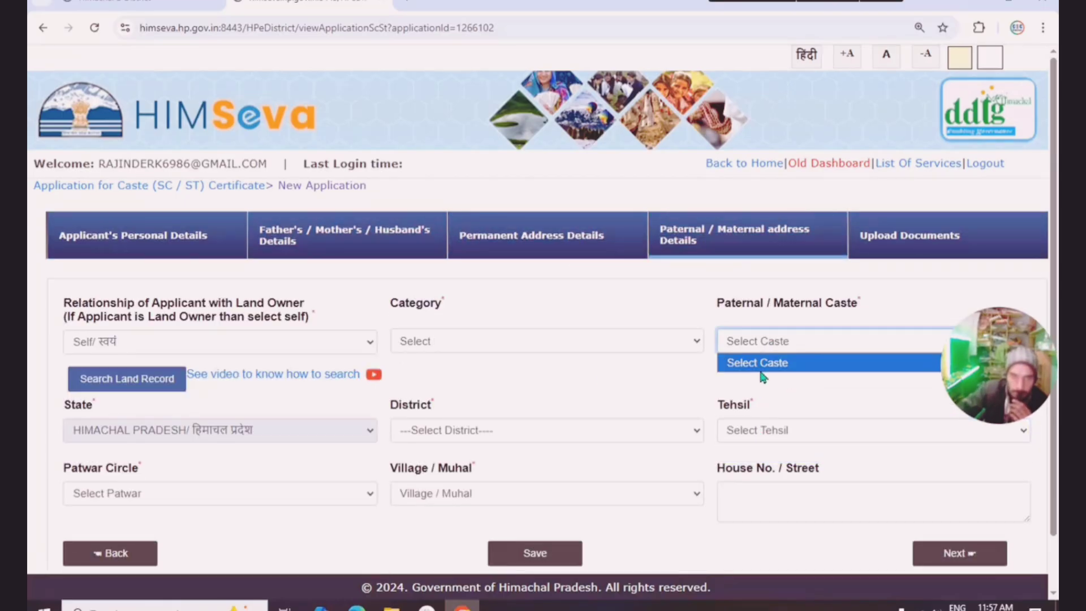
click(760, 371)
click(399, 342)
click(302, 447)
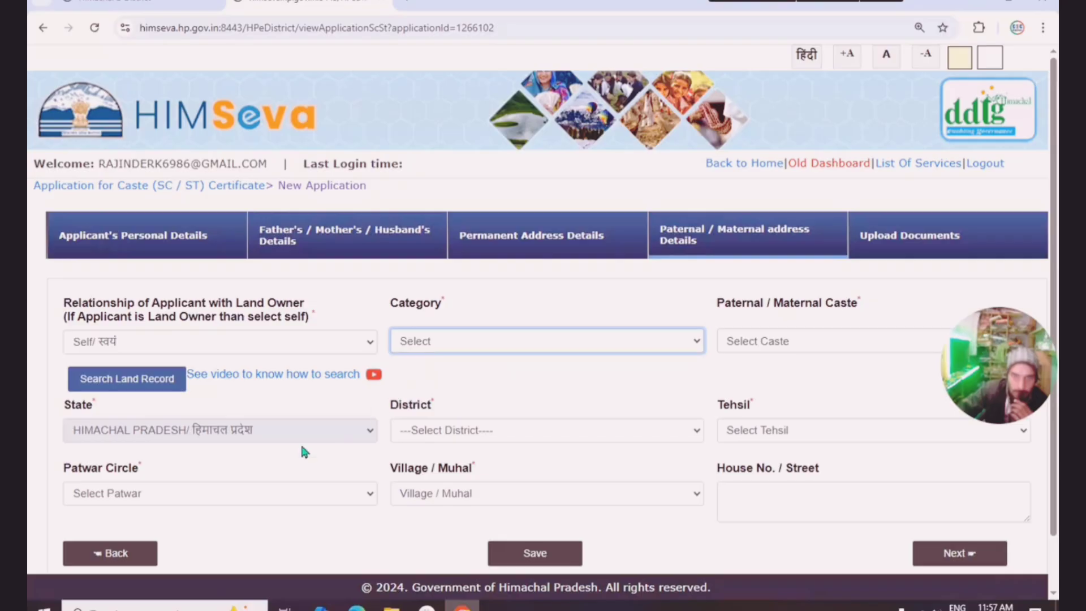
click(735, 339)
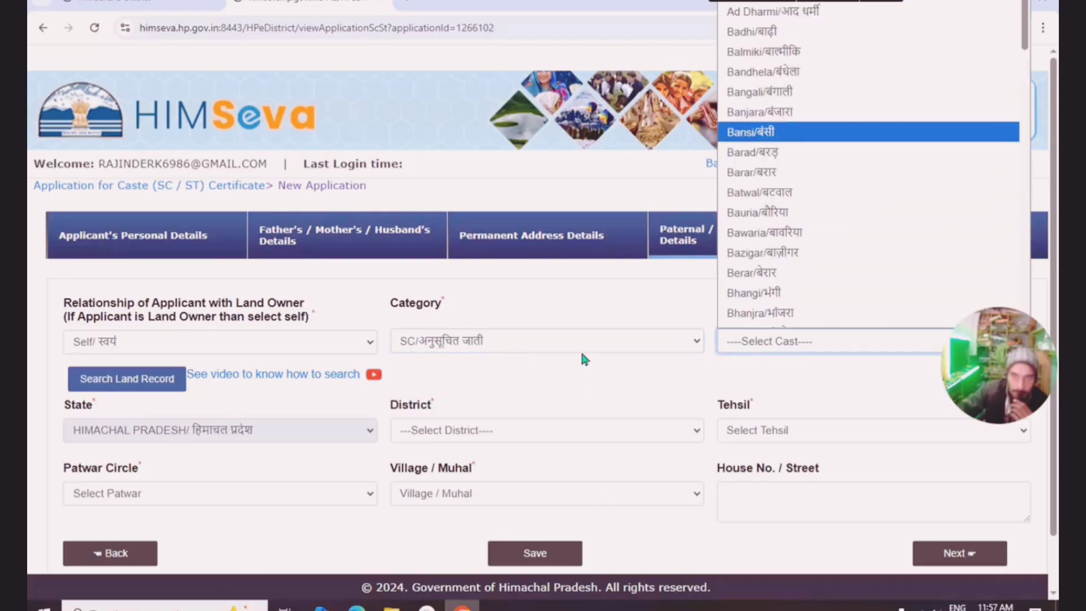
click(138, 276)
Return to the applicant's personal details section and sign out of the portal
click(135, 252)
scroll(735, 351, down, 2)
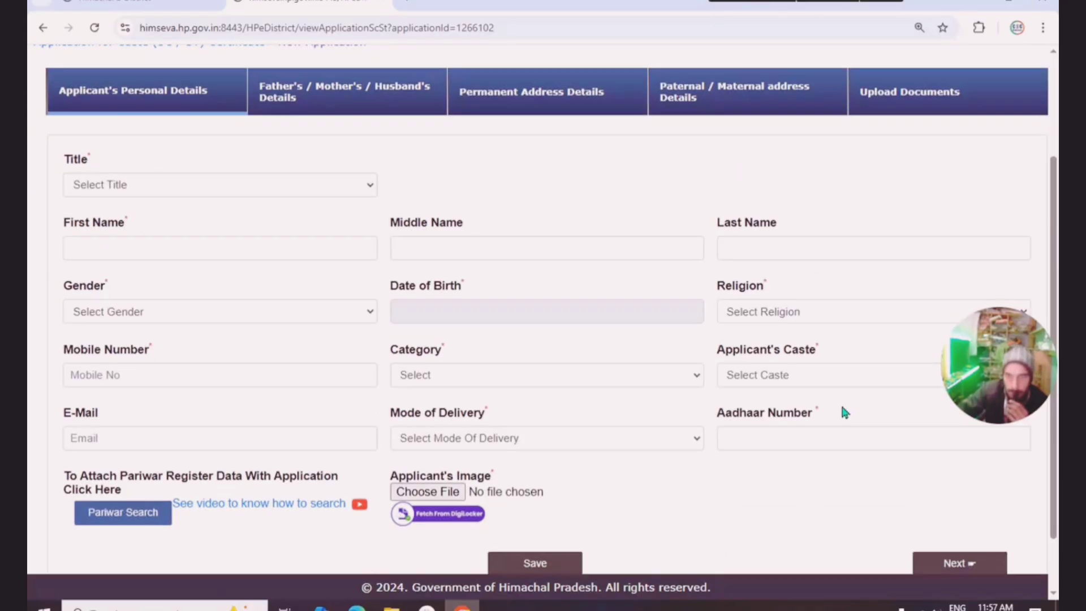
scroll(844, 411, up, 1)
click(985, 93)
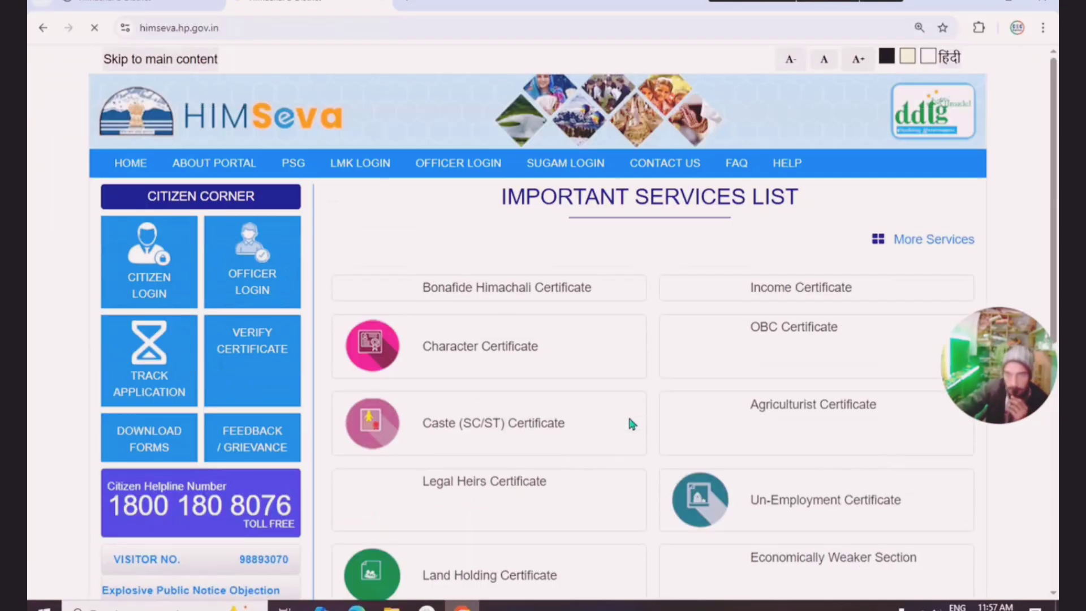
Sign back in as the current user and open the Caste (SC/ST) draft from page 2 of saved drafts
click(150, 261)
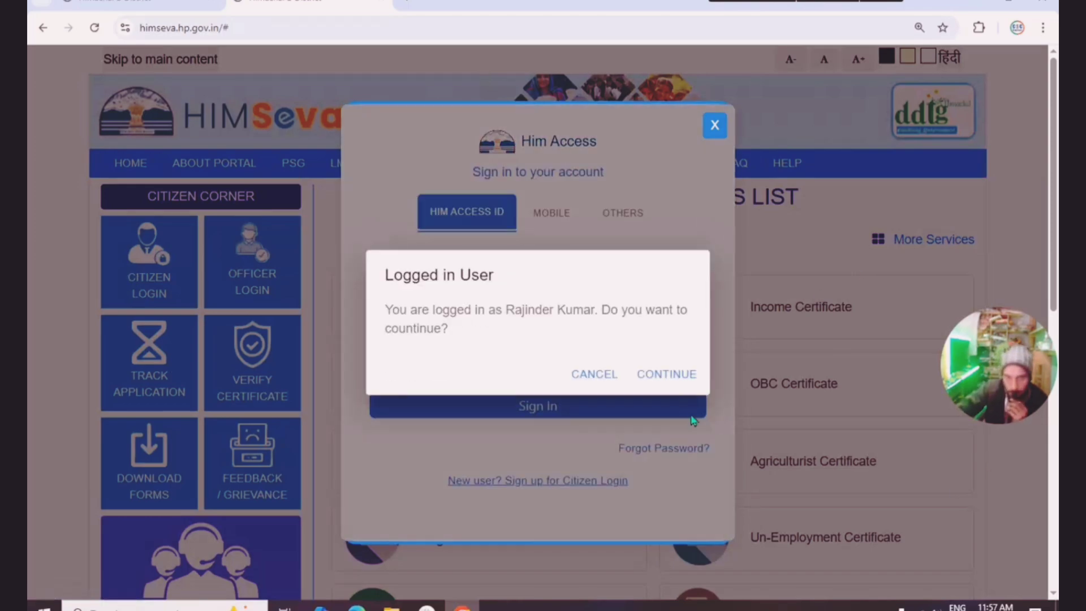
click(651, 374)
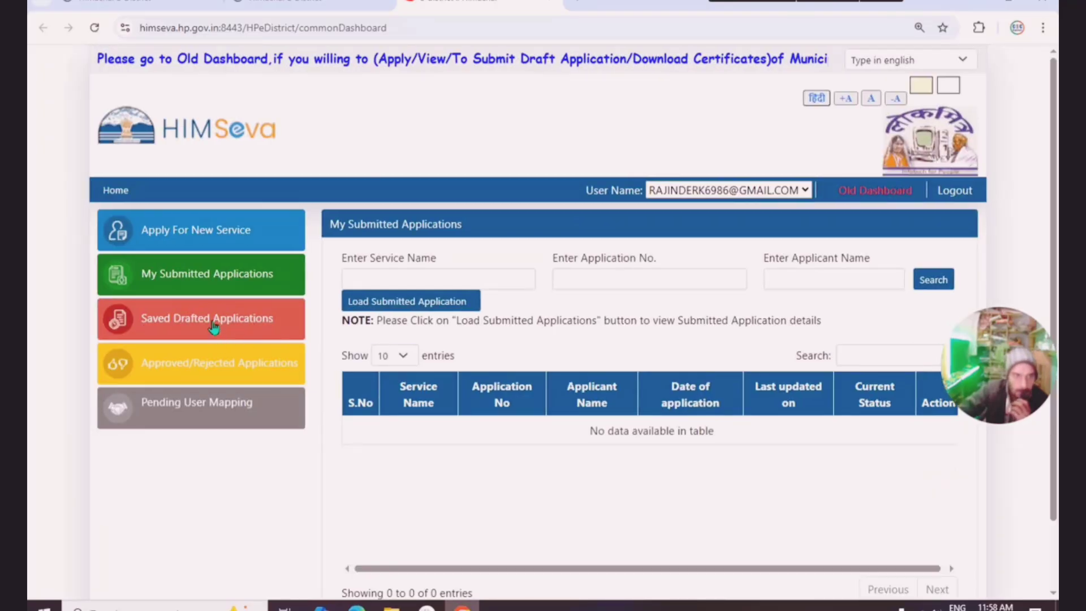
click(213, 325)
scroll(617, 407, down, 1)
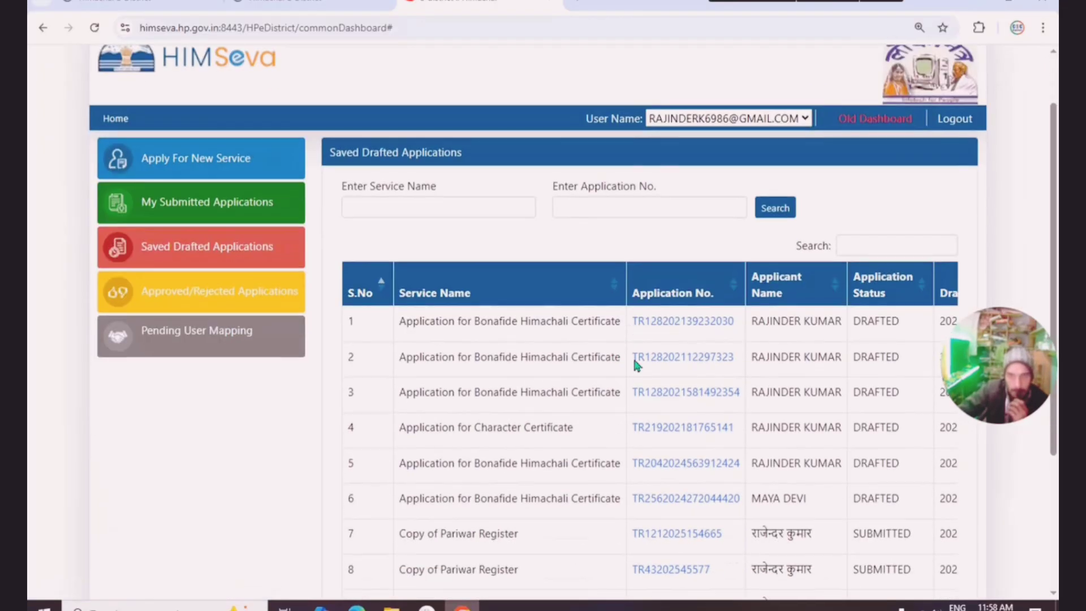
scroll(634, 365, down, 3)
click(902, 511)
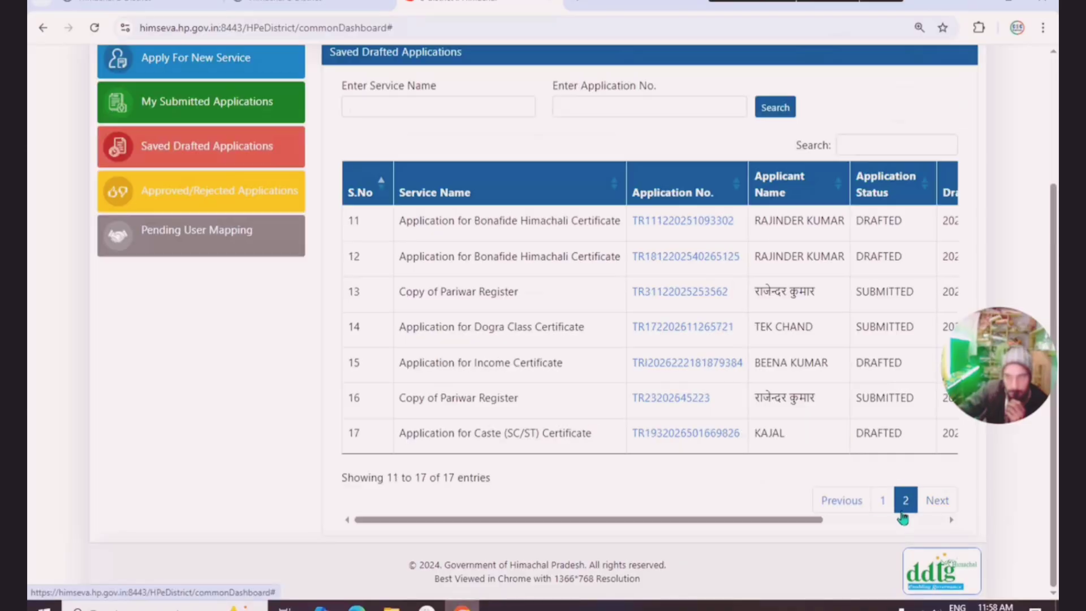
drag(701, 522, 962, 528)
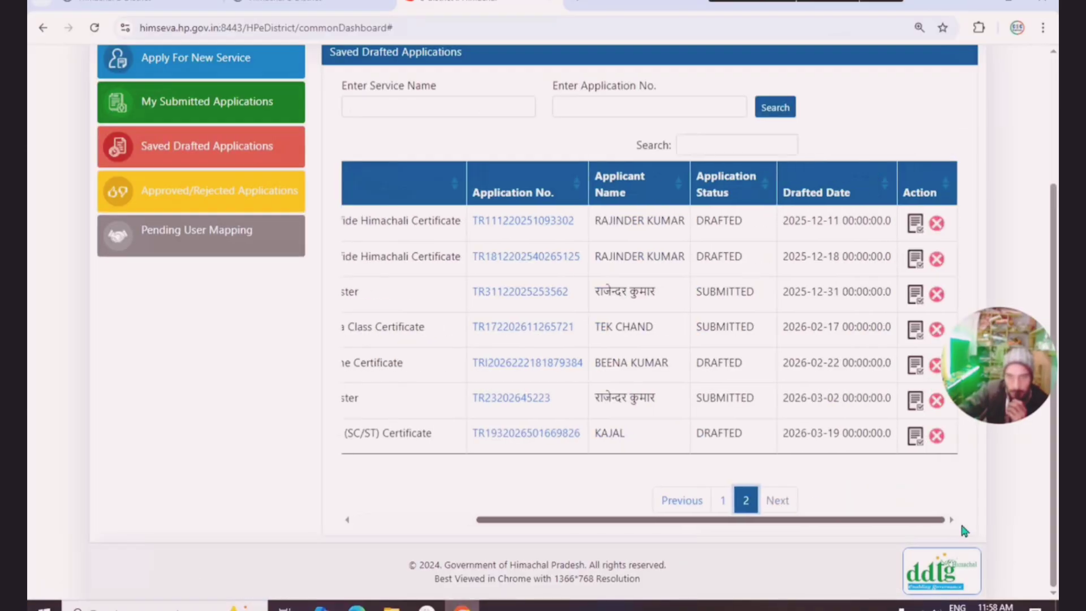
click(537, 433)
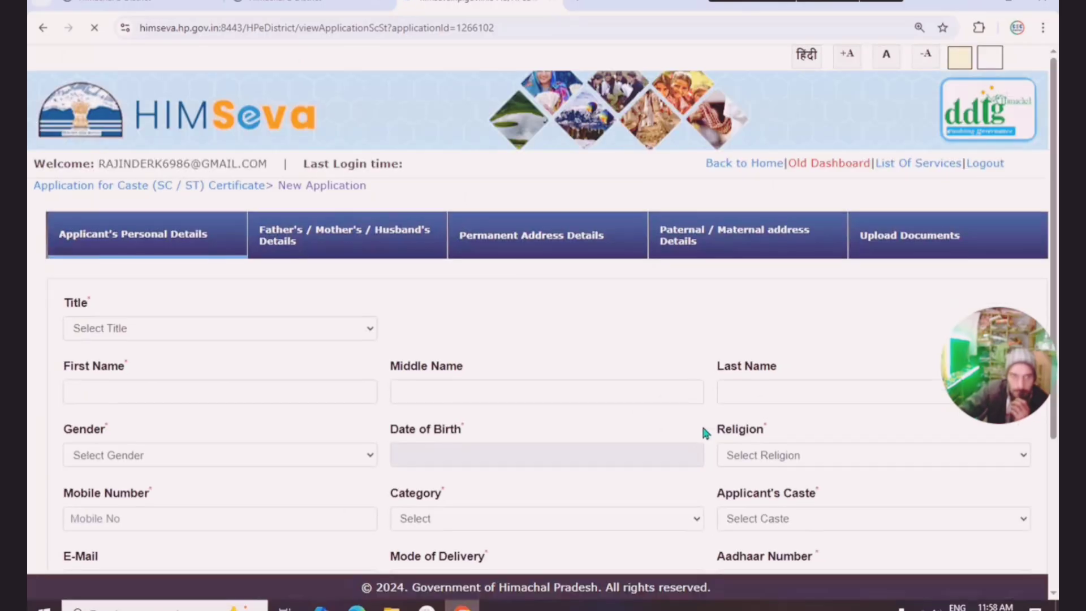
Check the form's sections, including the Grand Father, SC, Ad Dharmi and Chamba paternal address data
scroll(574, 274, down, 2)
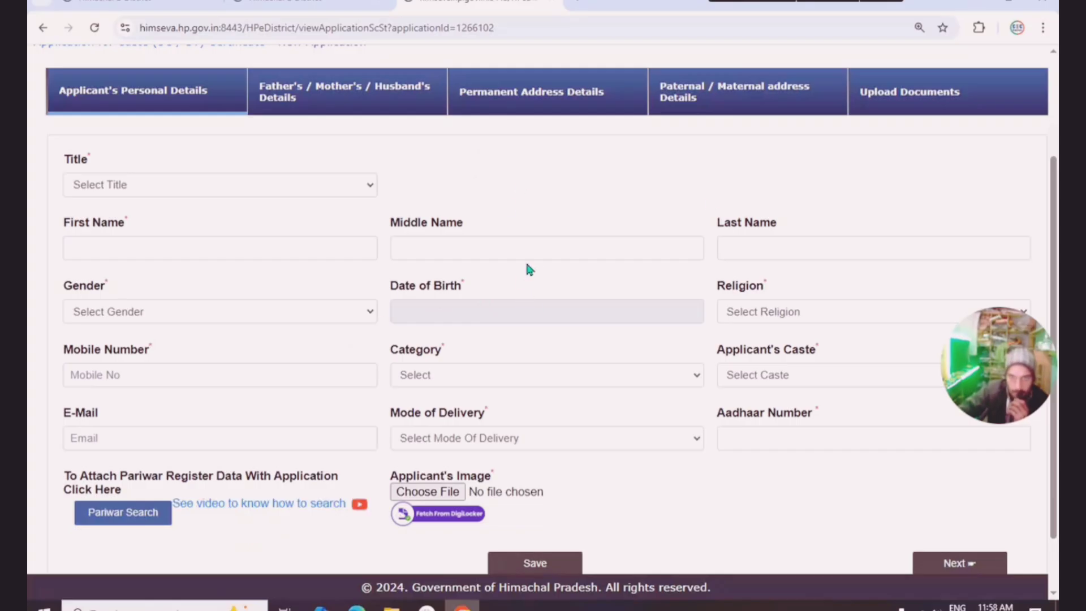
click(784, 103)
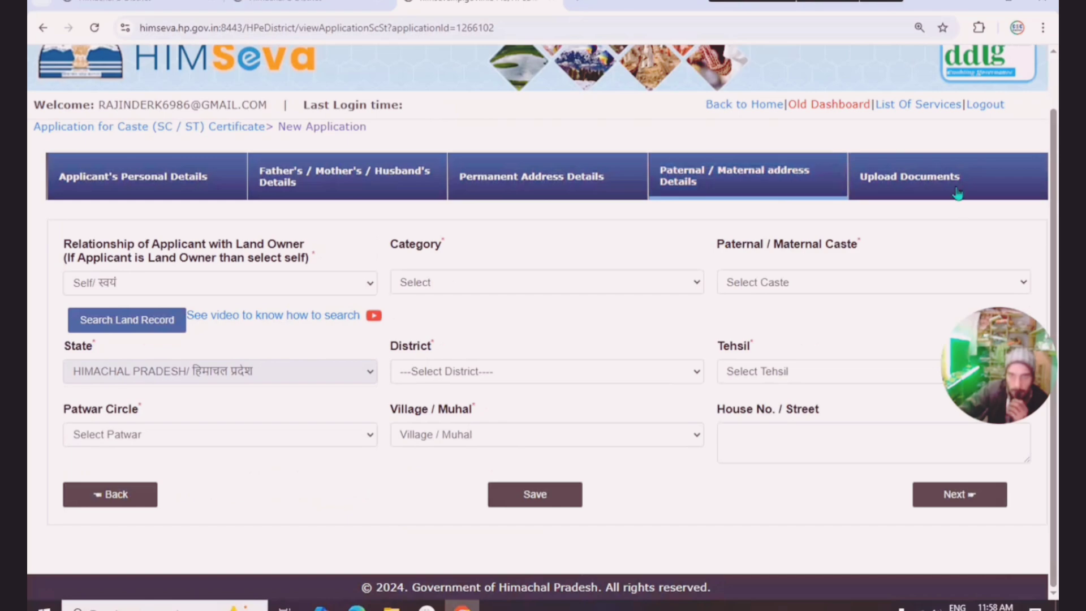
click(882, 187)
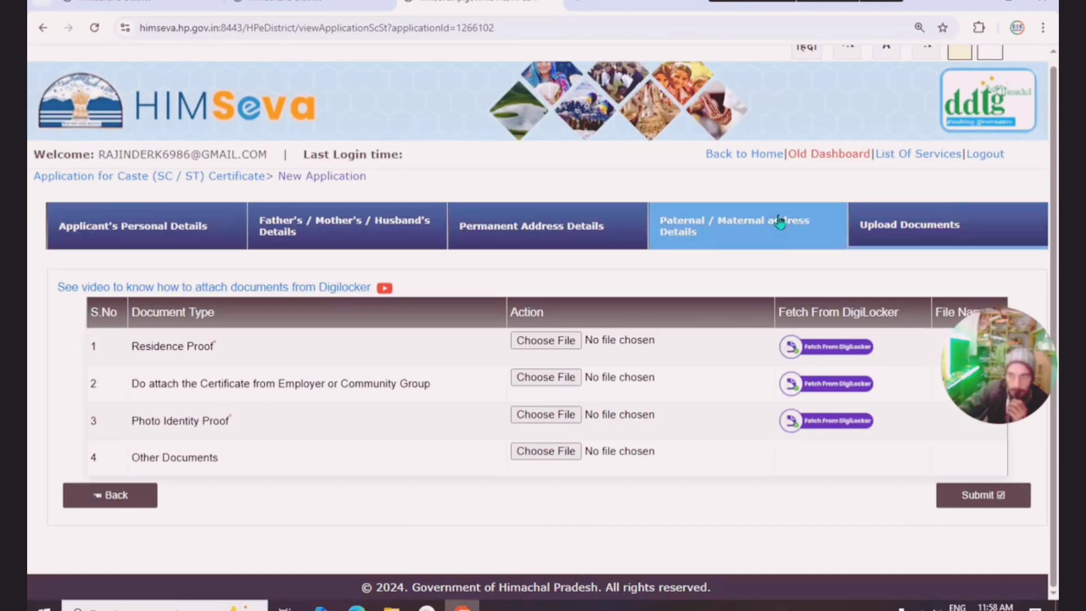
click(581, 228)
click(253, 245)
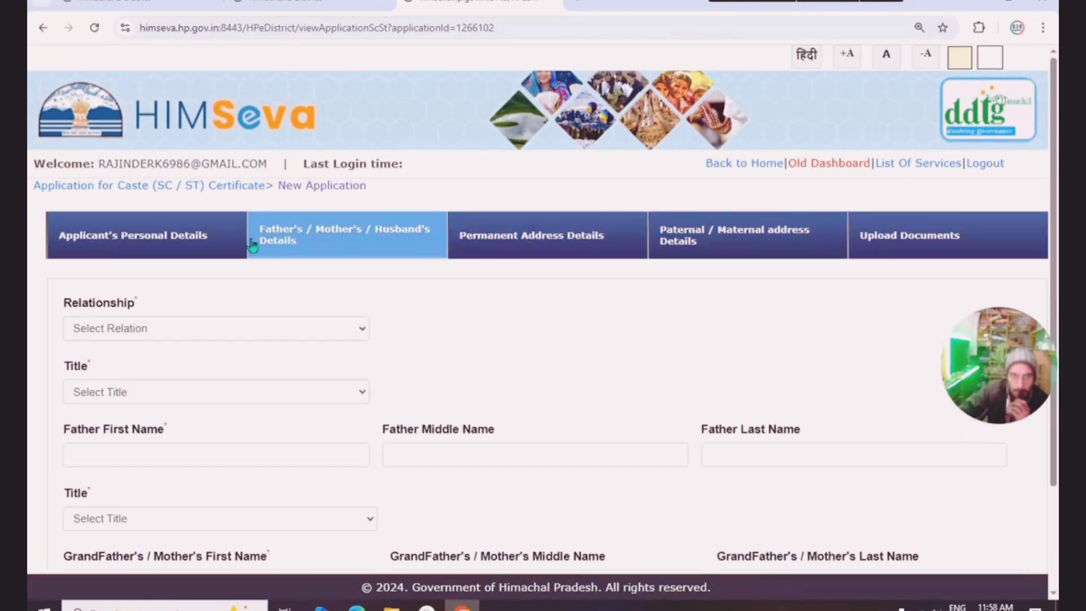
click(199, 235)
click(309, 247)
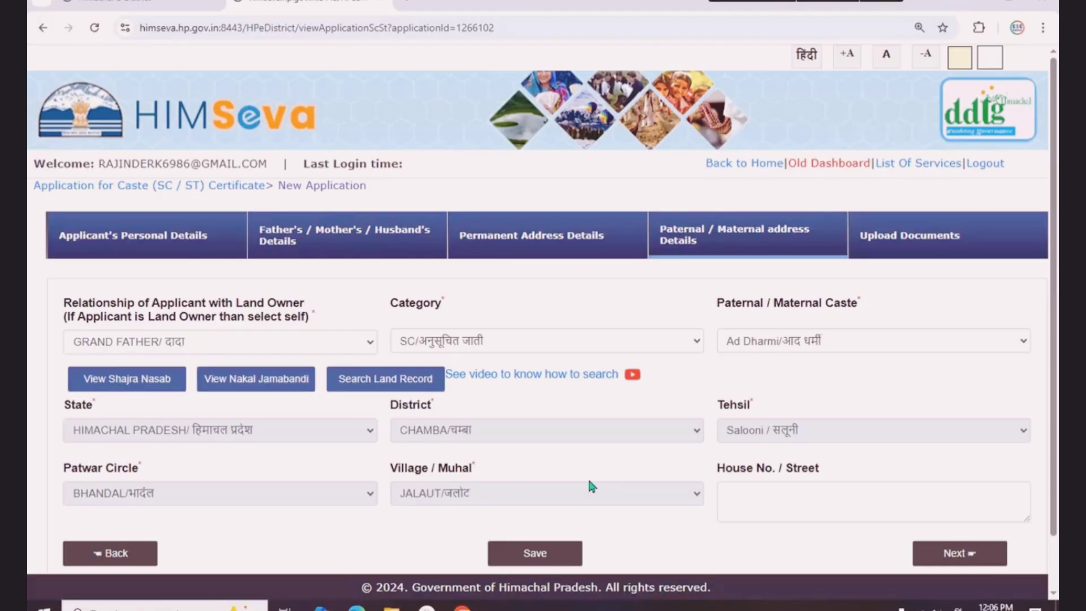
Save the paternal/maternal address details and continue to the Upload Documents section
scroll(290, 371, down, 1)
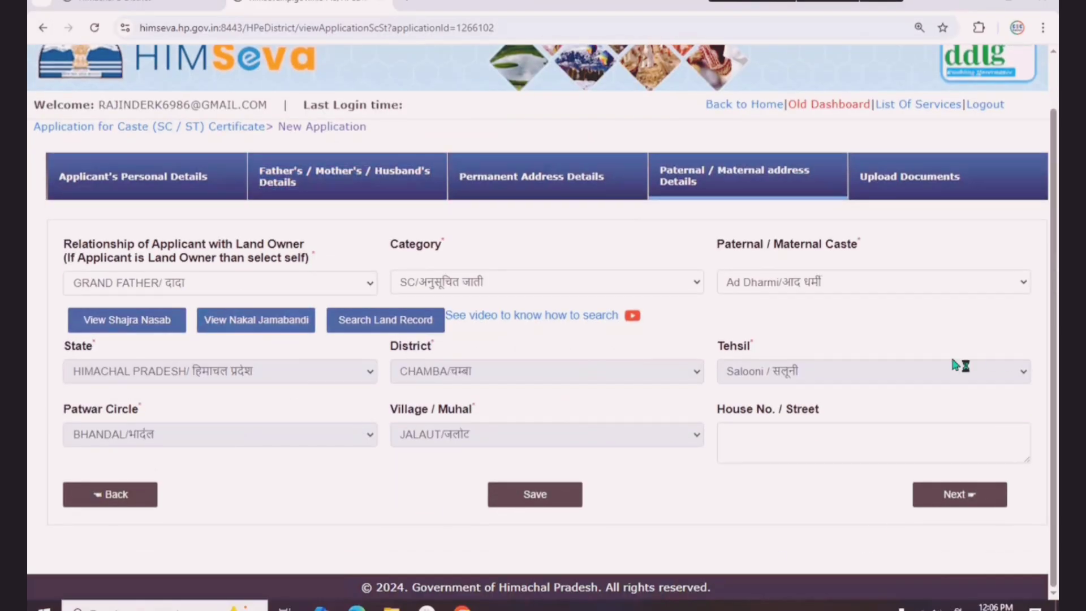
click(727, 435)
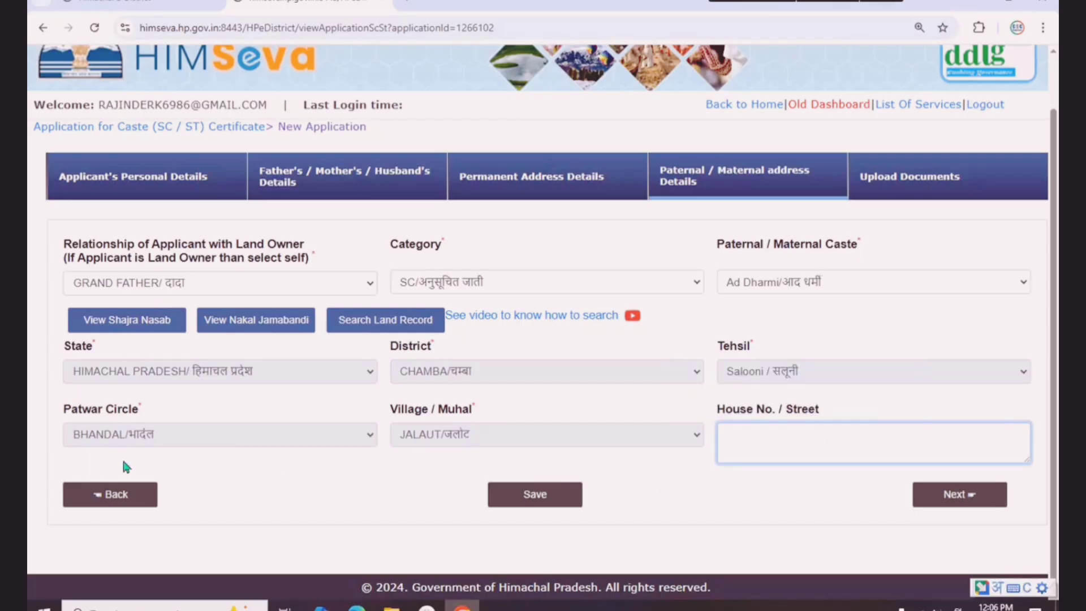
click(536, 500)
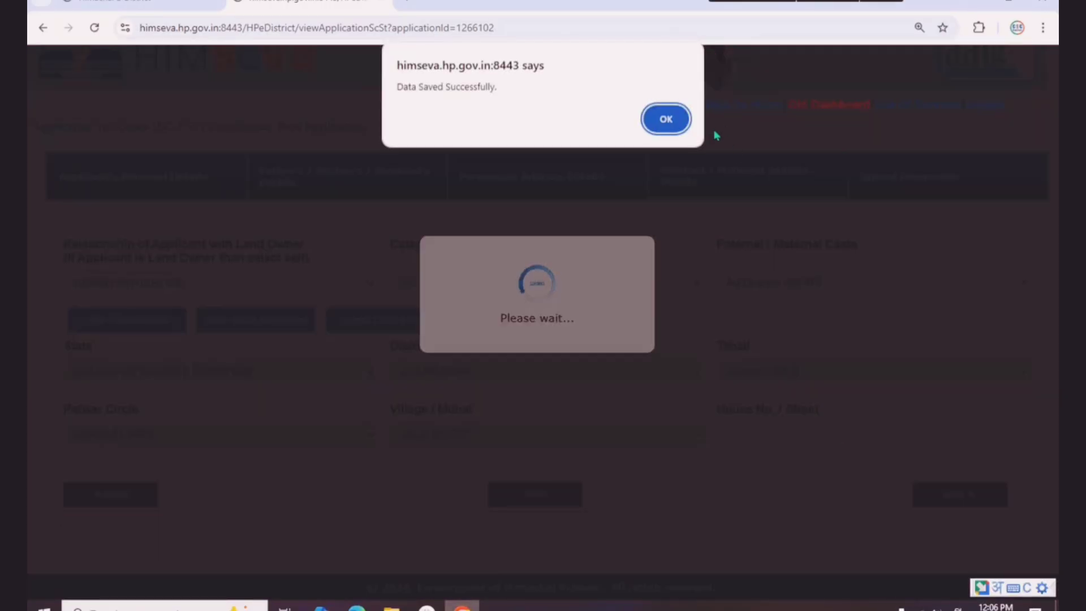
click(665, 118)
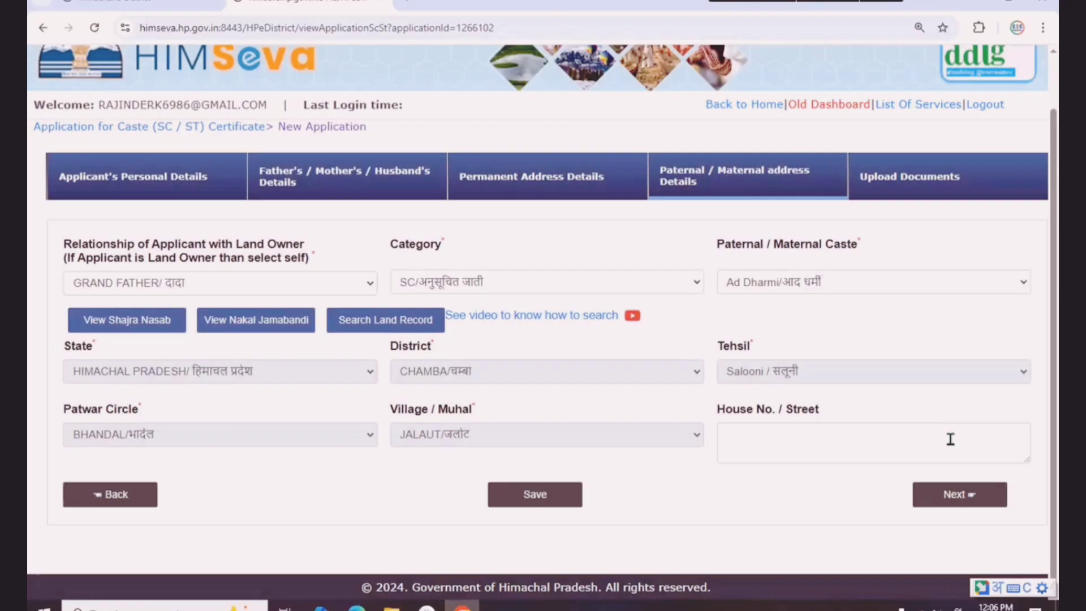
click(961, 500)
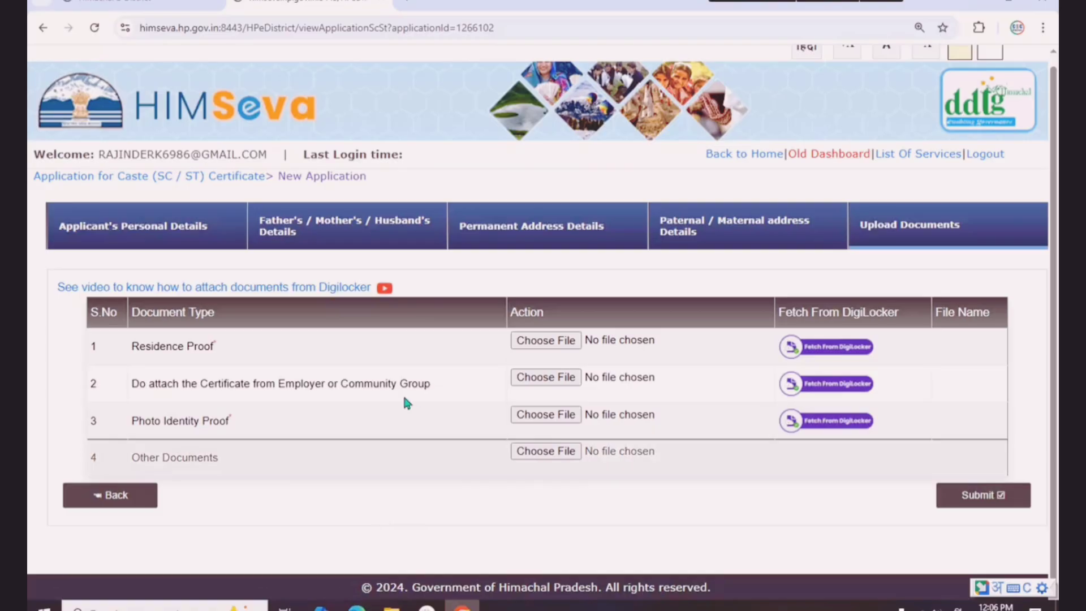
drag(247, 347, 154, 346)
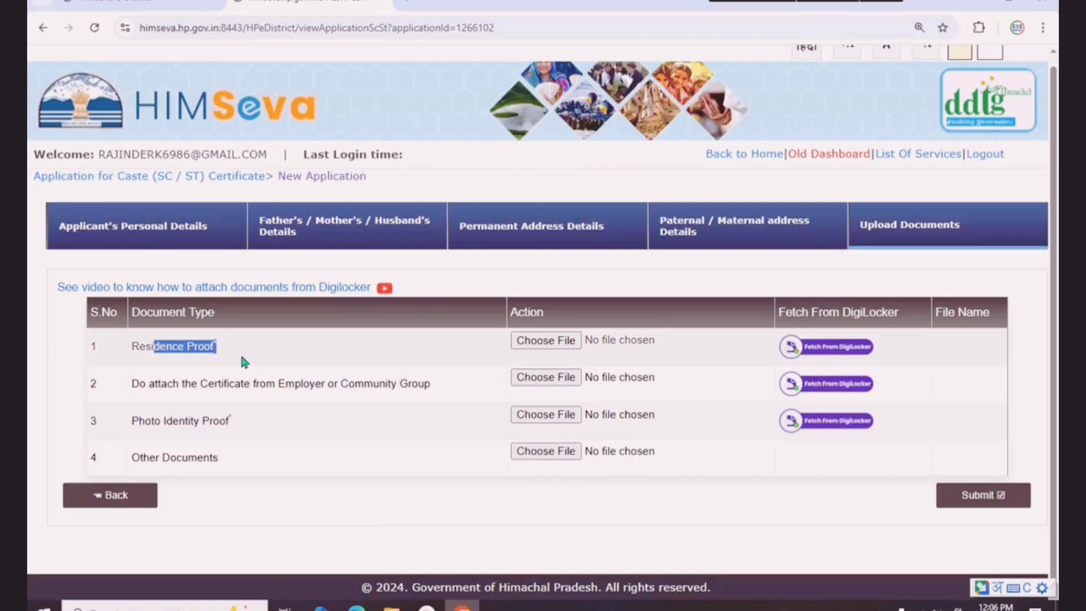
Attach the 11.40.23, 11.40.21 and 11.40.22 AM WhatsApp images as Residence Proof, community certificate and Photo ID
click(563, 347)
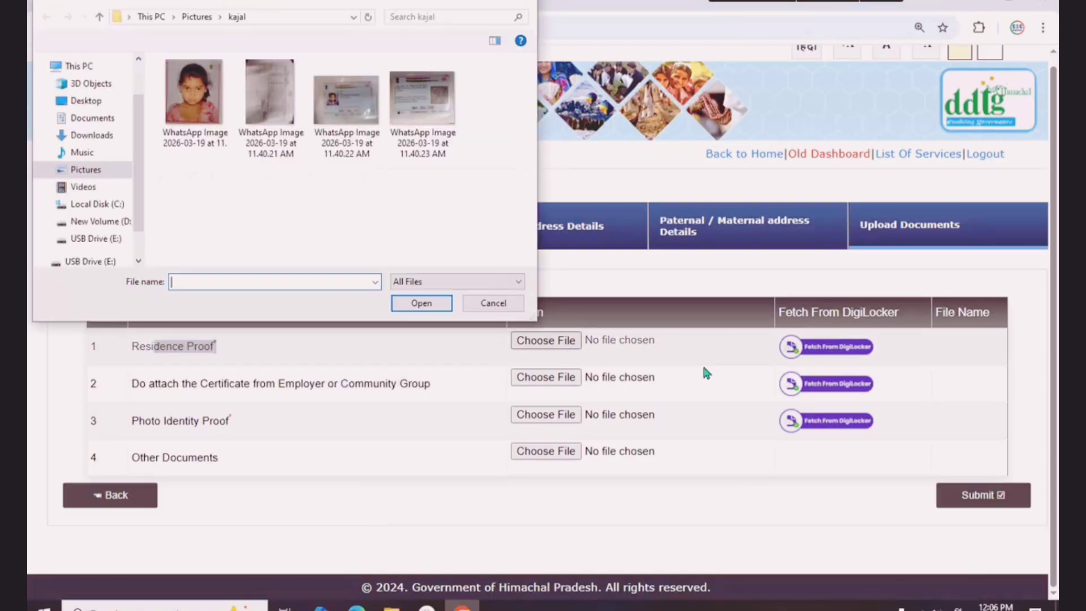
click(422, 102)
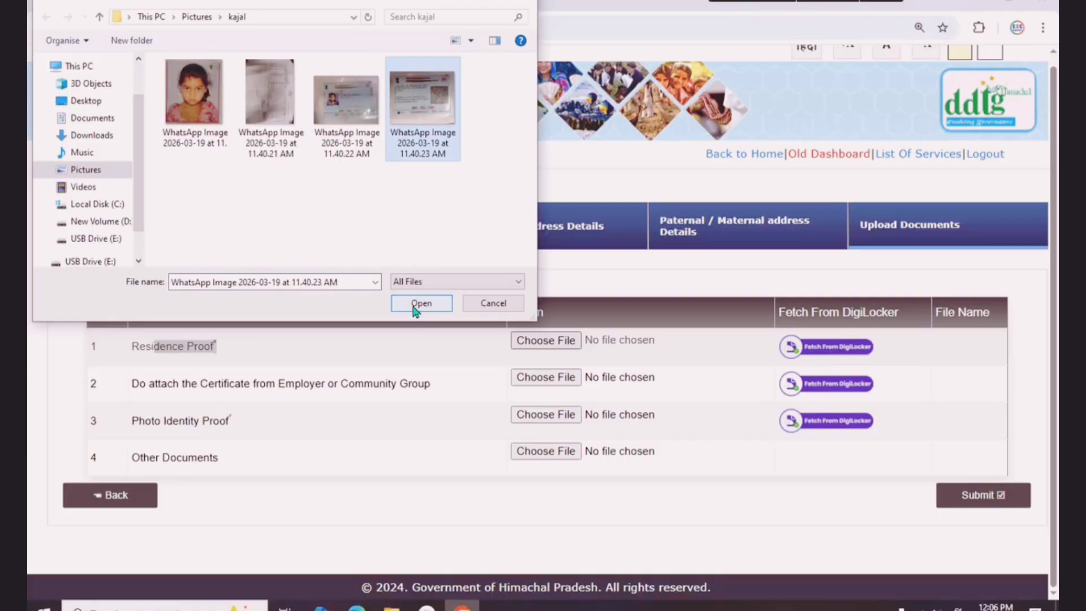
click(423, 305)
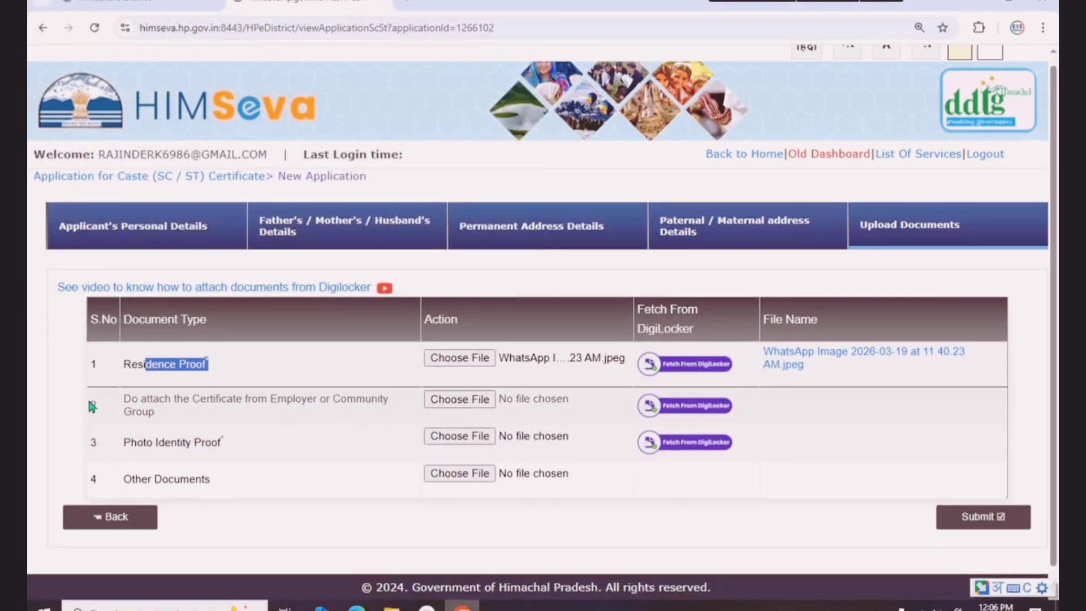
drag(121, 412, 240, 417)
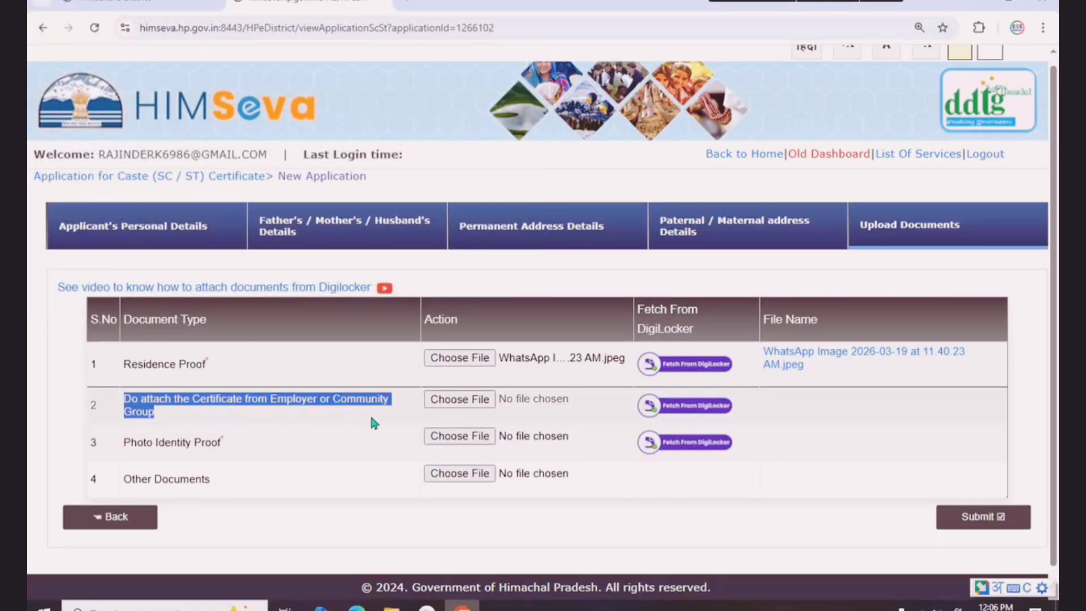
click(458, 399)
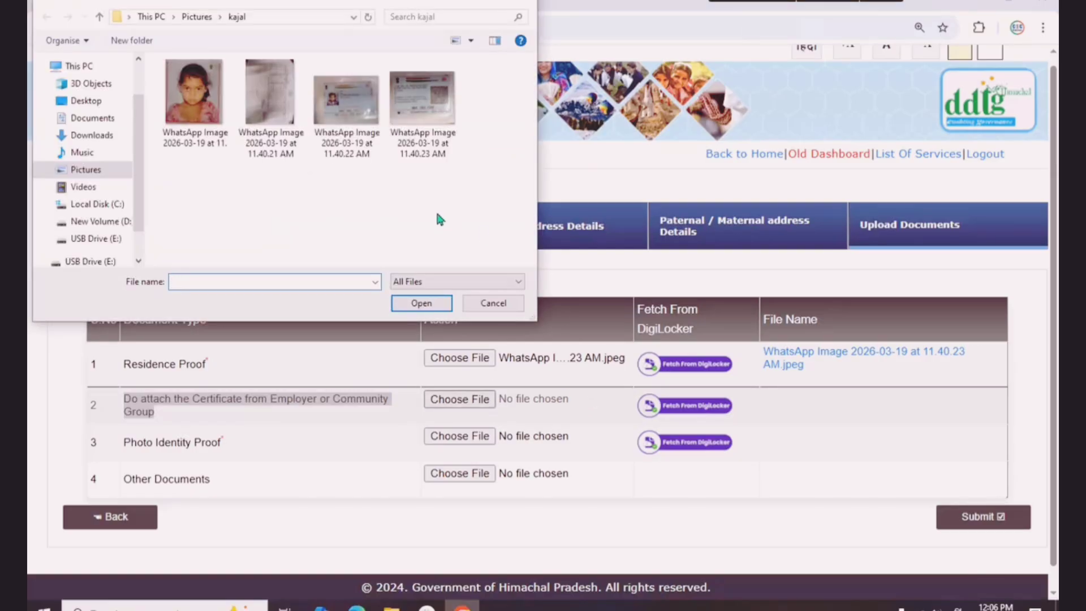
click(288, 101)
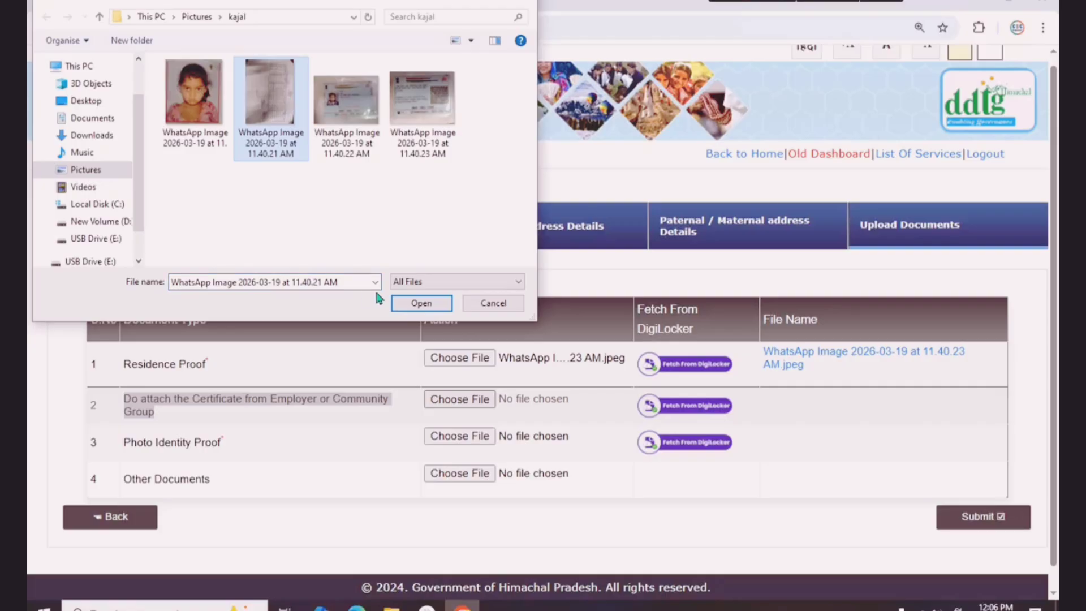
click(421, 303)
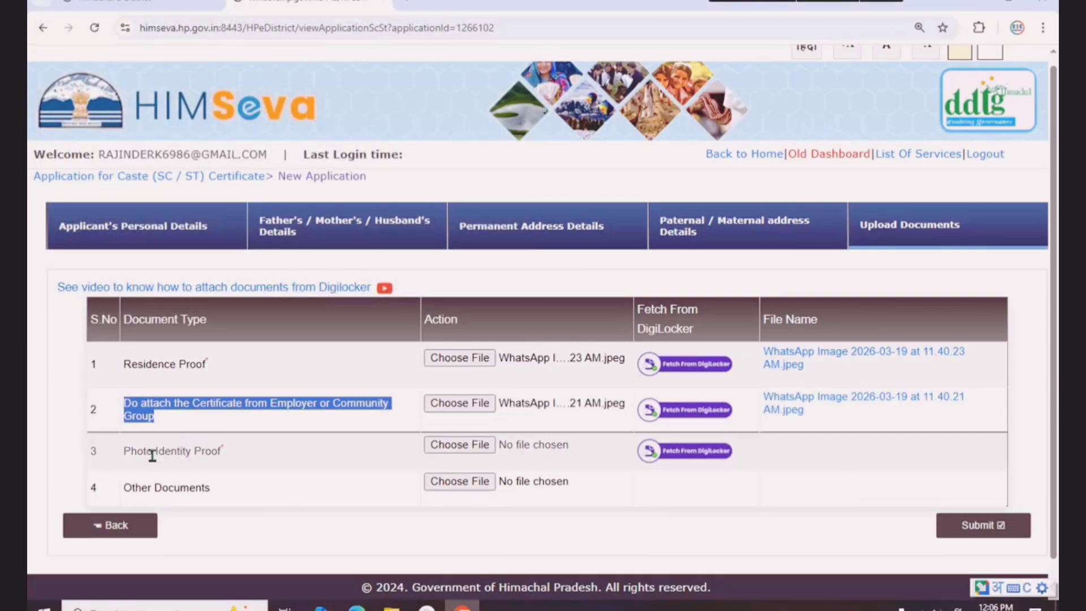
drag(125, 451, 448, 446)
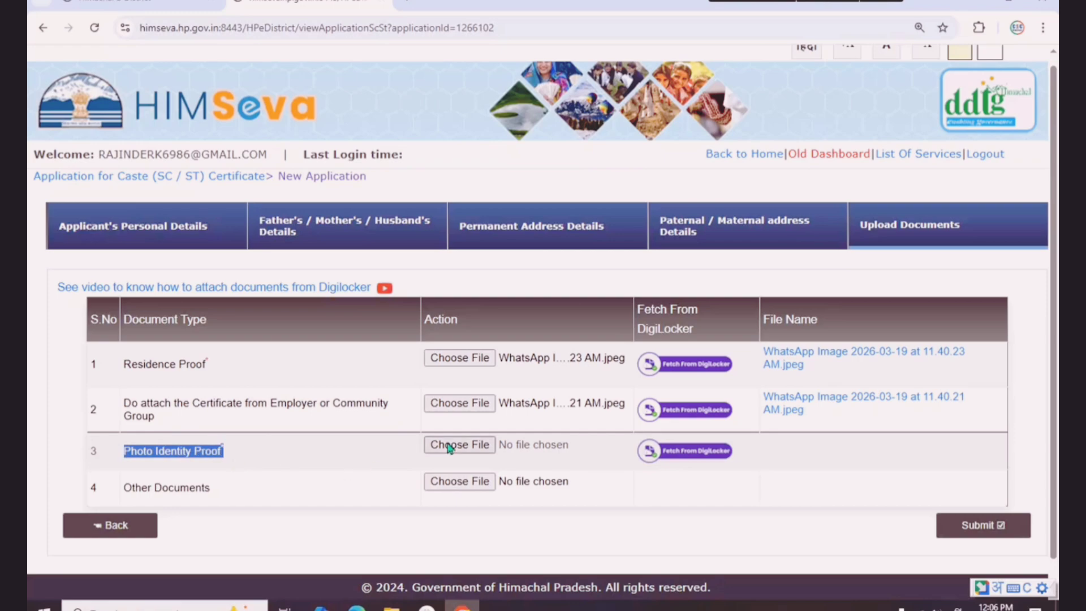
click(458, 443)
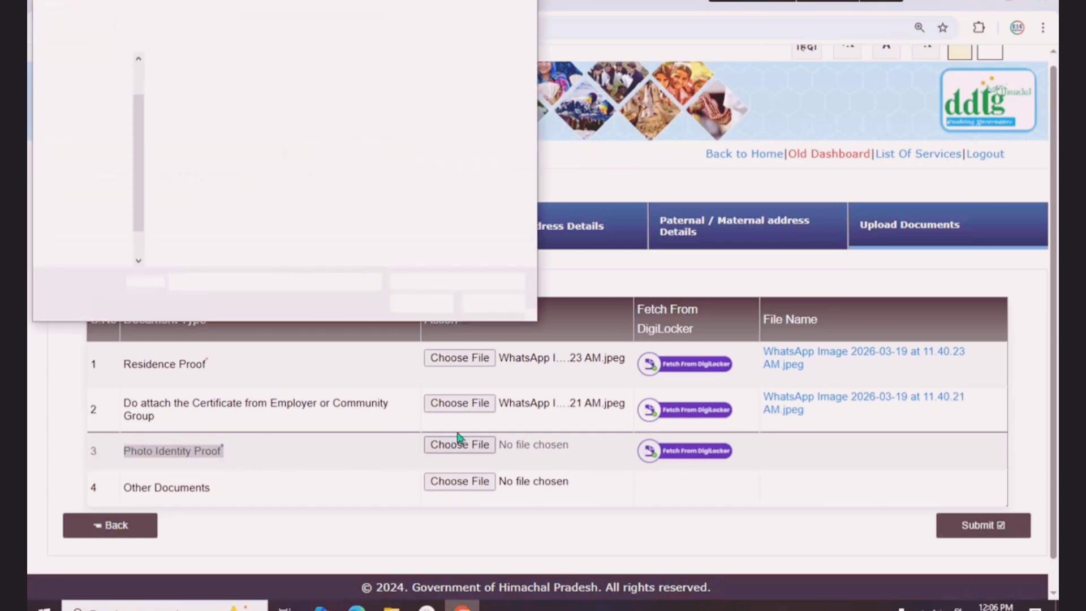
click(347, 102)
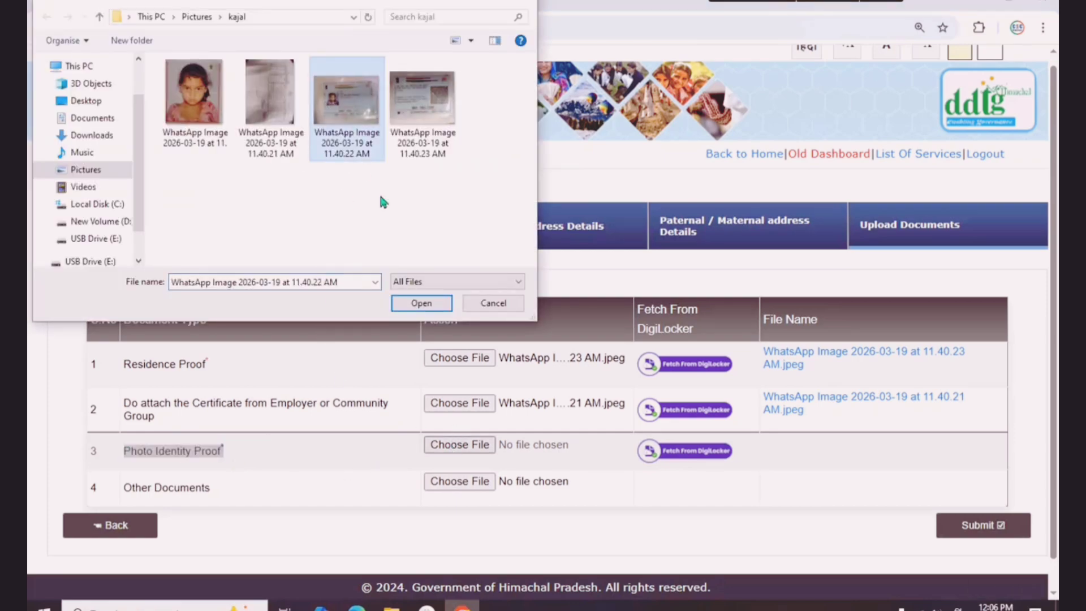
click(421, 302)
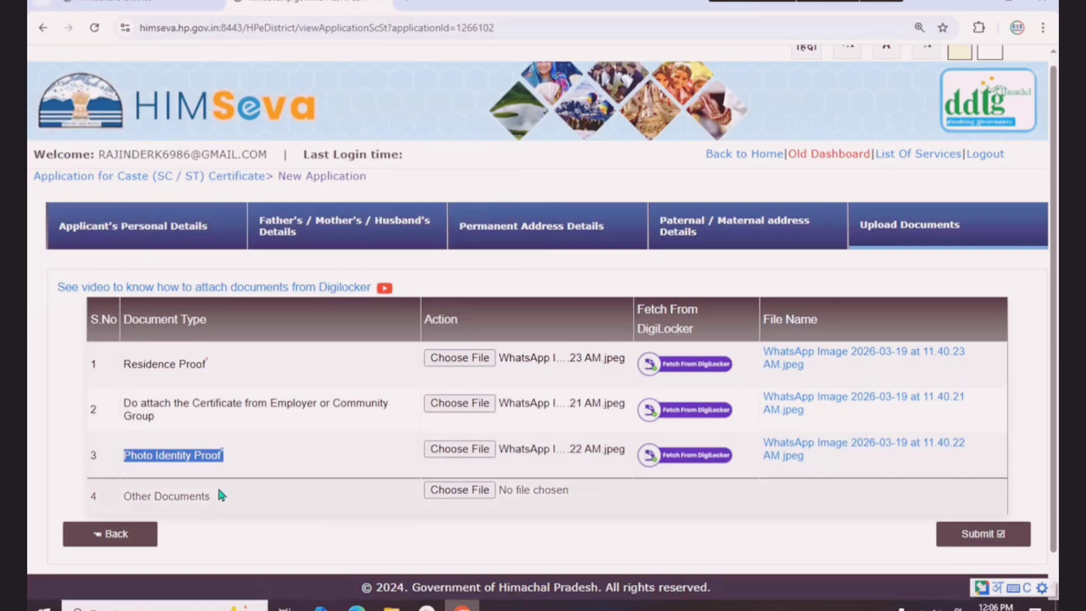
drag(215, 486, 124, 496)
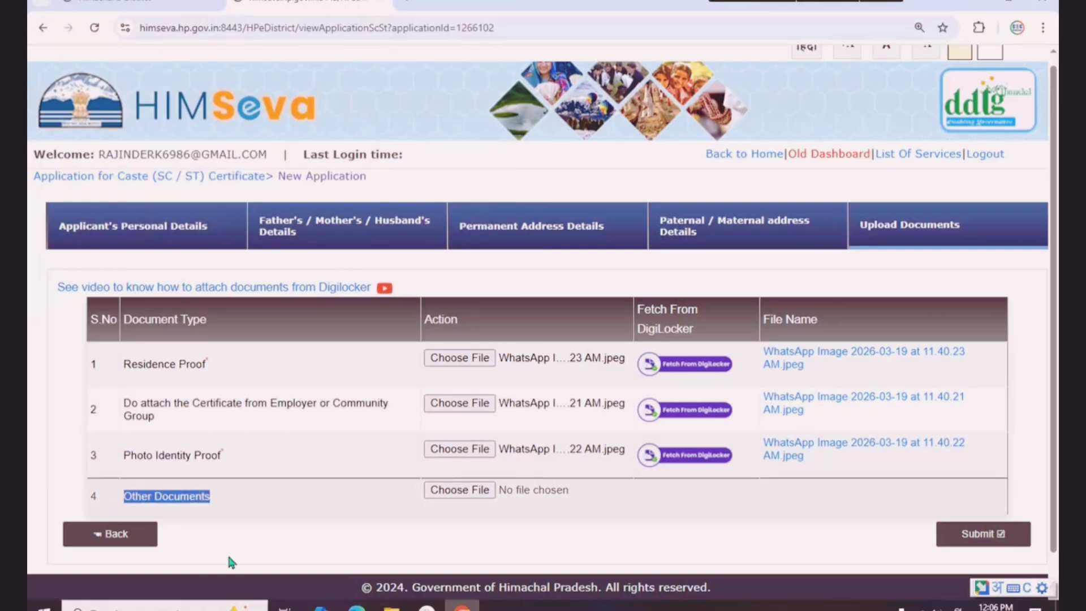
Browse Pictures, Downloads and the kajal folder for an Other Documents file, then cancel
click(459, 496)
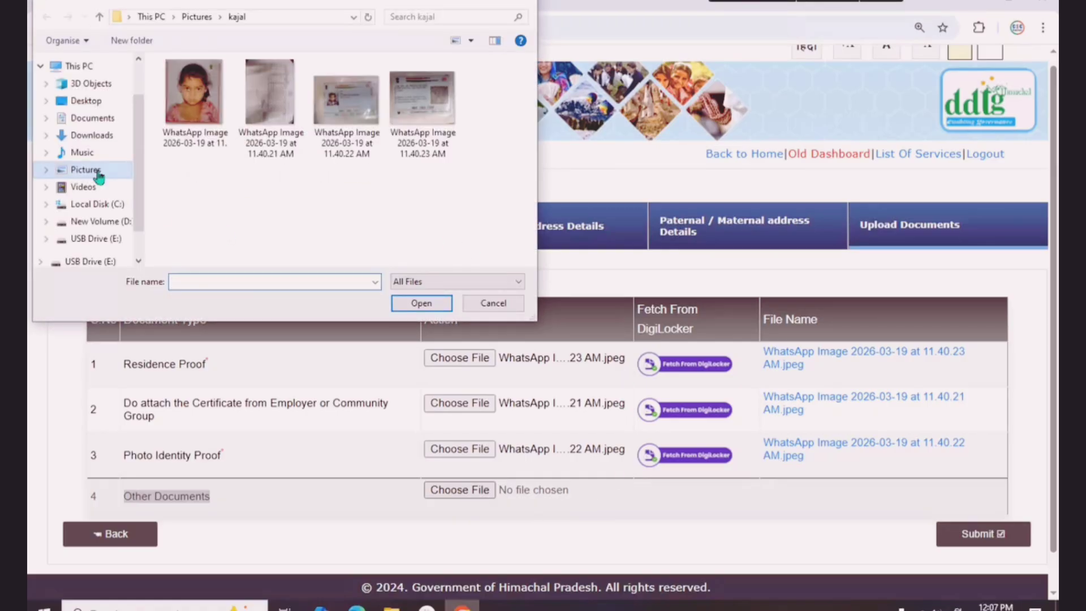
click(85, 169)
scroll(316, 164, down, 3)
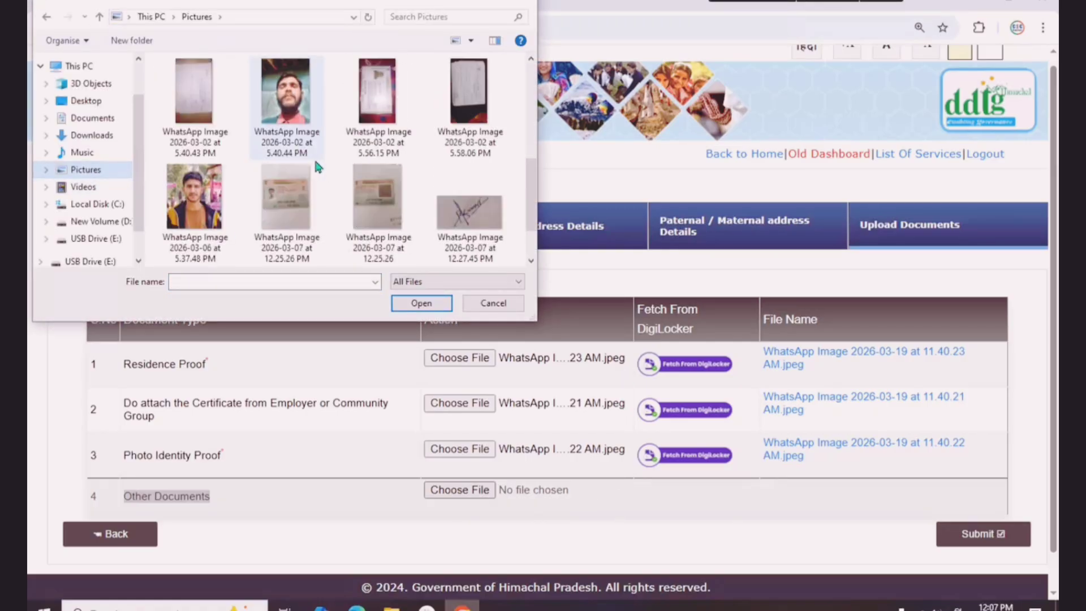
scroll(315, 166, up, 3)
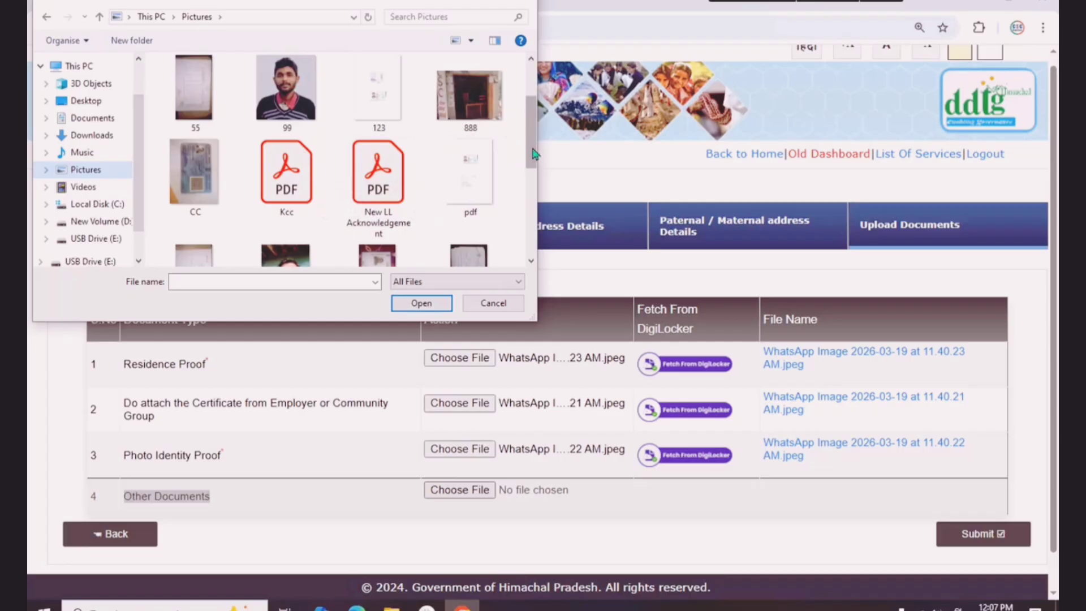
drag(533, 152, 534, 88)
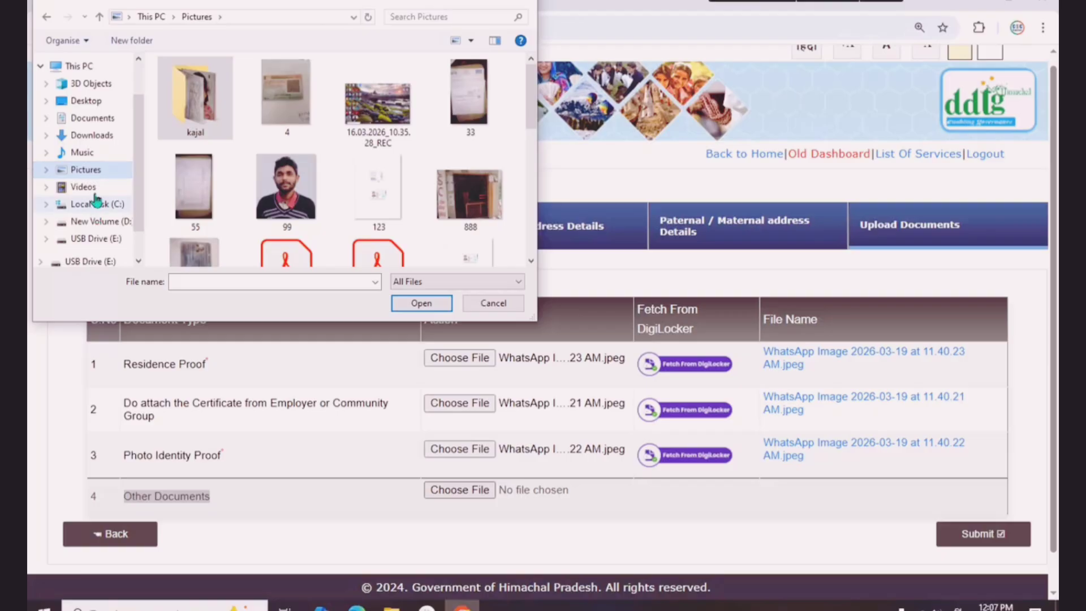
click(91, 135)
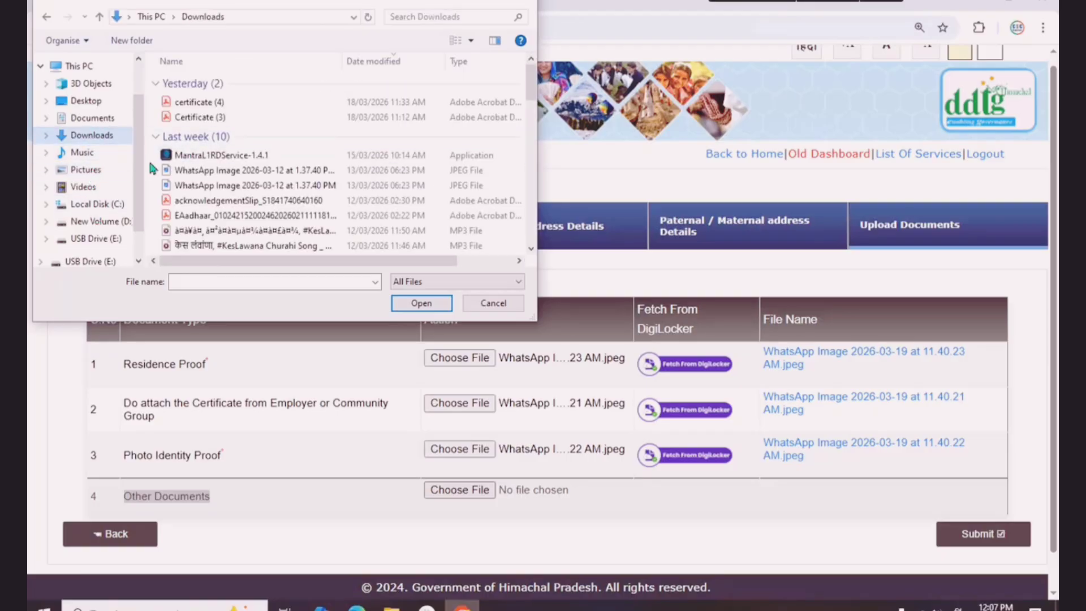
click(83, 171)
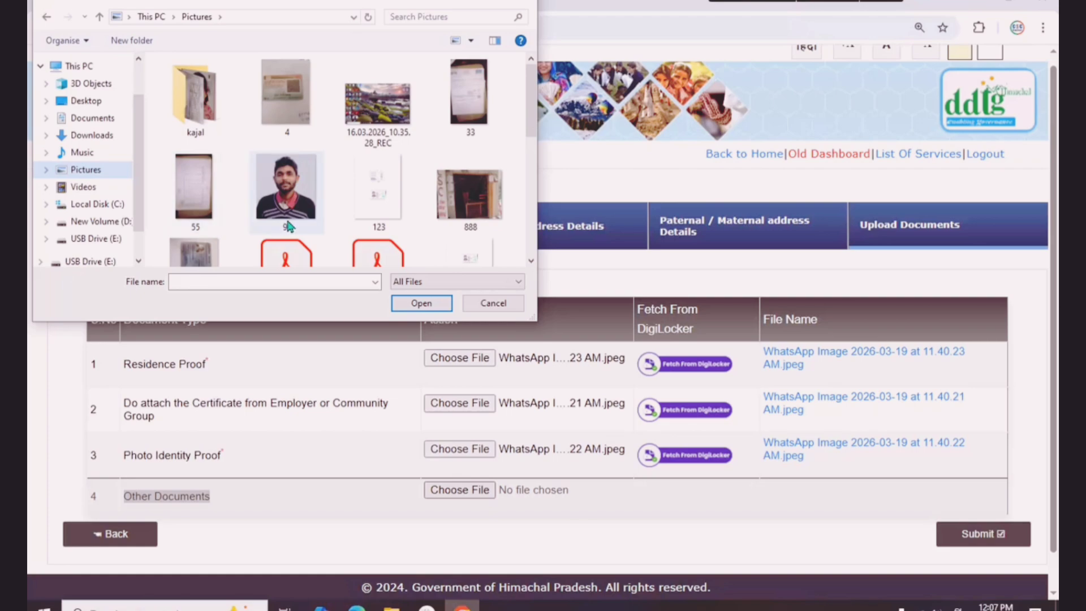
scroll(288, 220, down, 1)
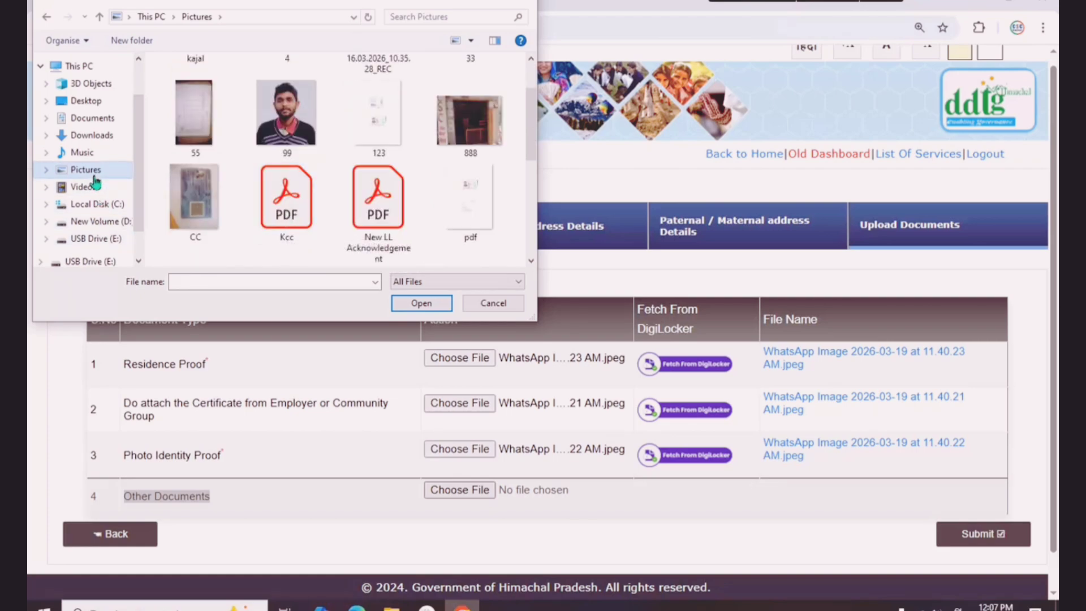
scroll(330, 189, up, 1)
double_click(195, 96)
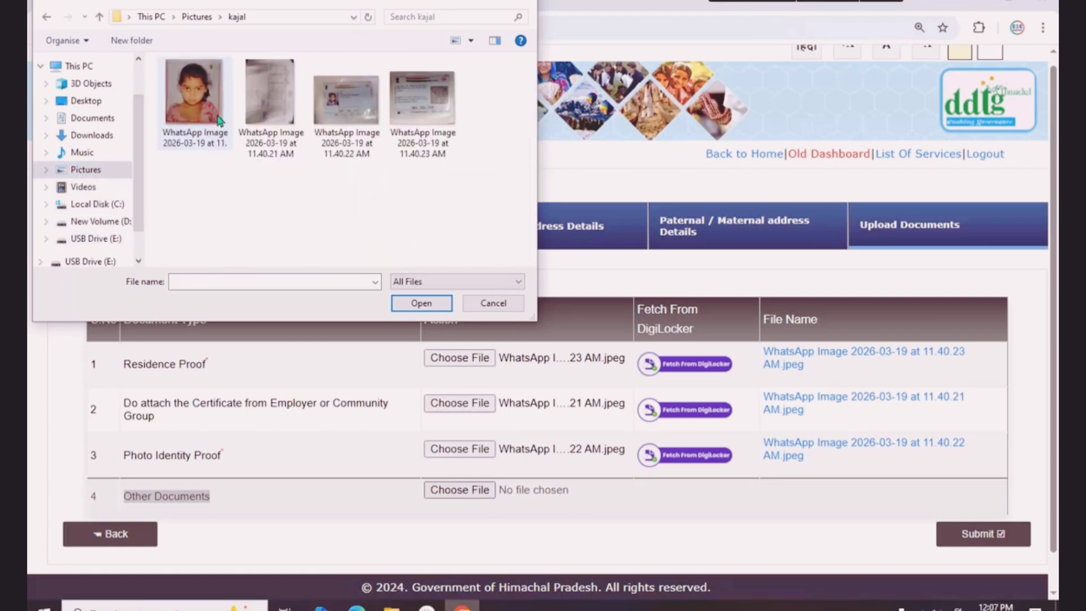
click(493, 302)
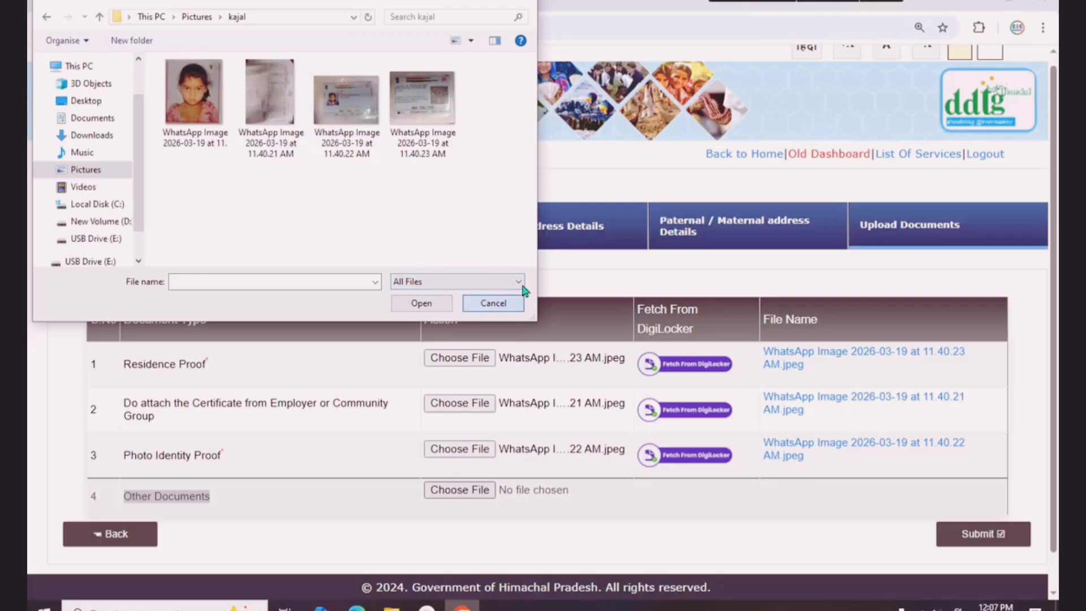
Open the Shajra Nasab family-tree record from the Paternal/Maternal address section
click(579, 226)
click(383, 238)
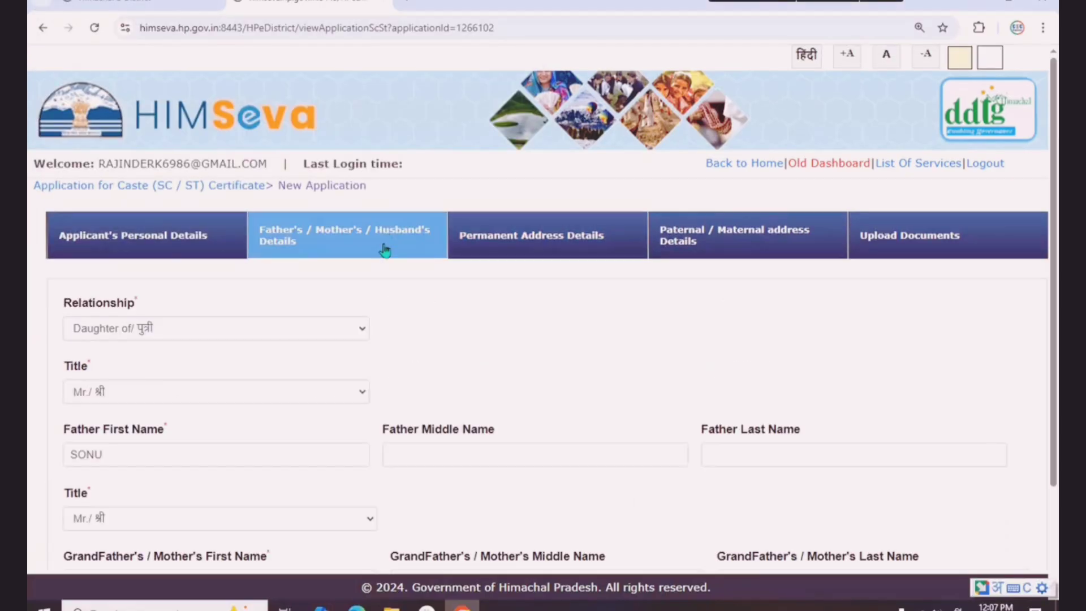
click(168, 255)
click(519, 250)
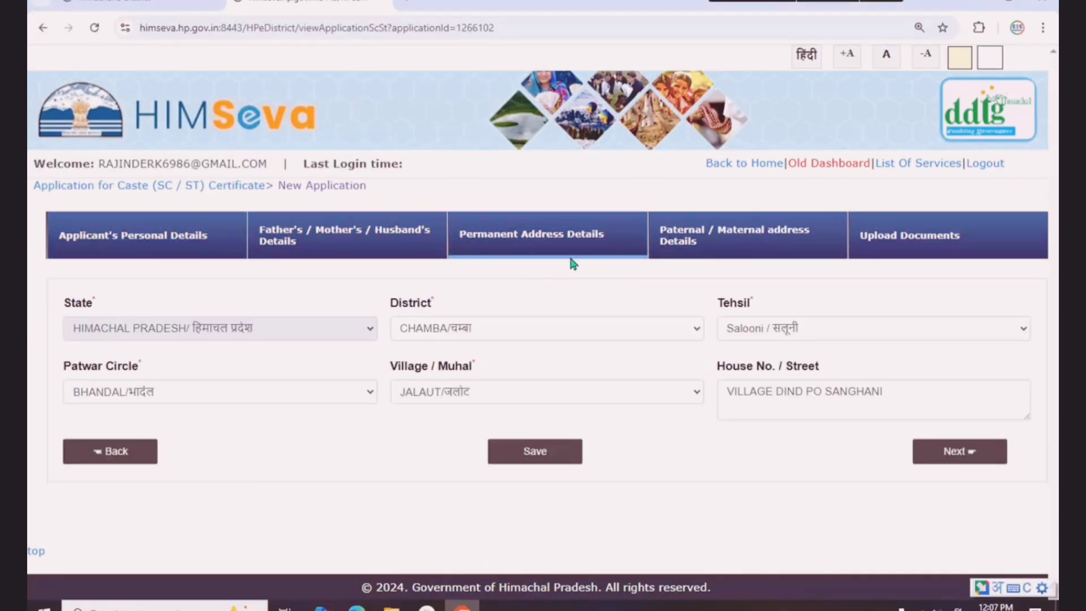
click(694, 255)
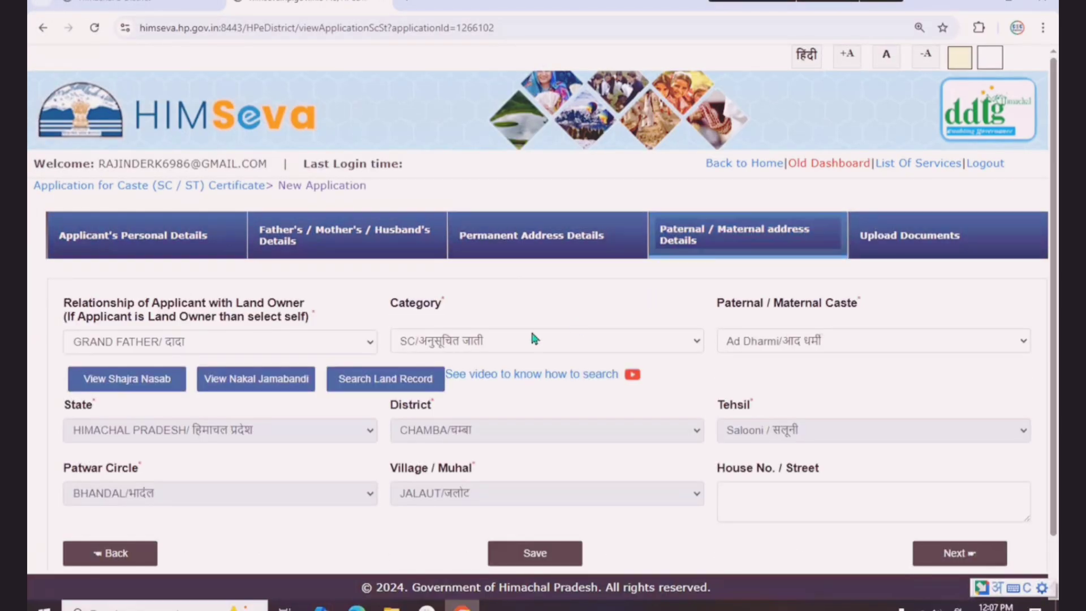
click(121, 390)
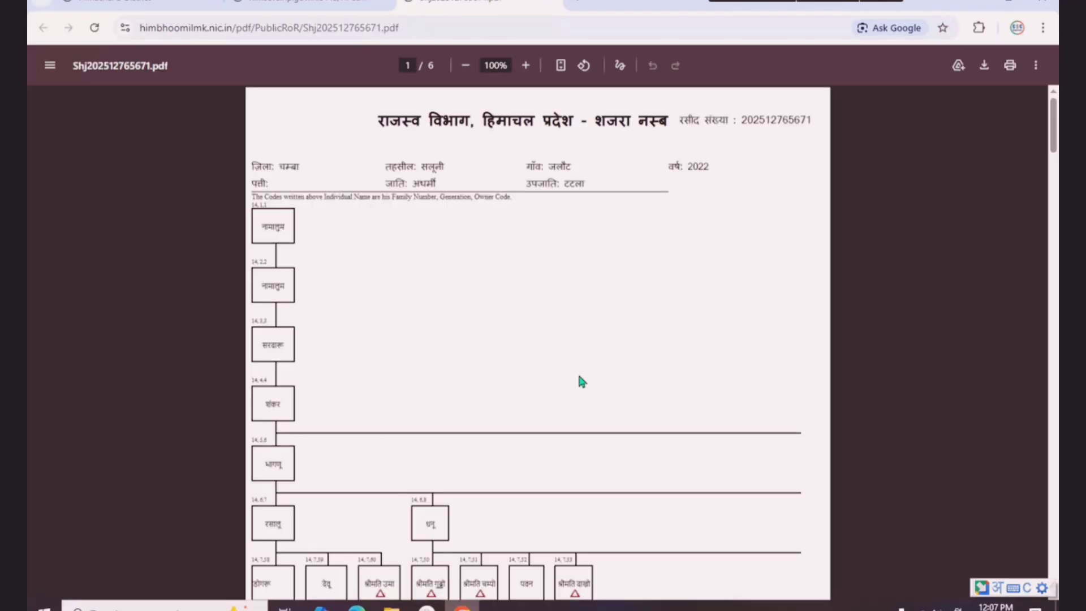
Save the Shajra Nasab PDF into Pictures under the name 22
click(989, 77)
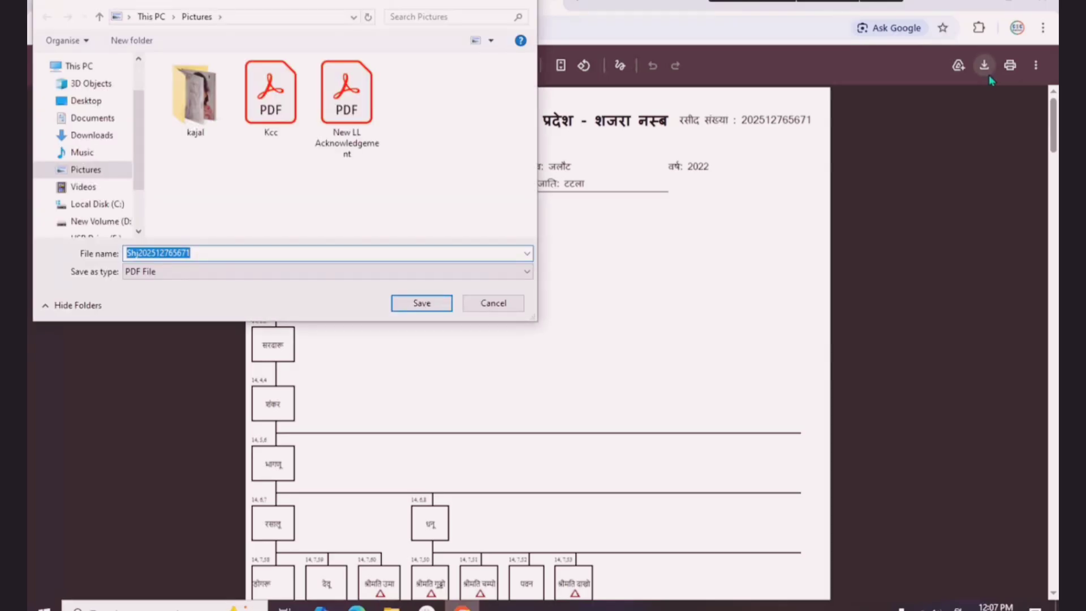
key(BackSpace)
text(MMMM)
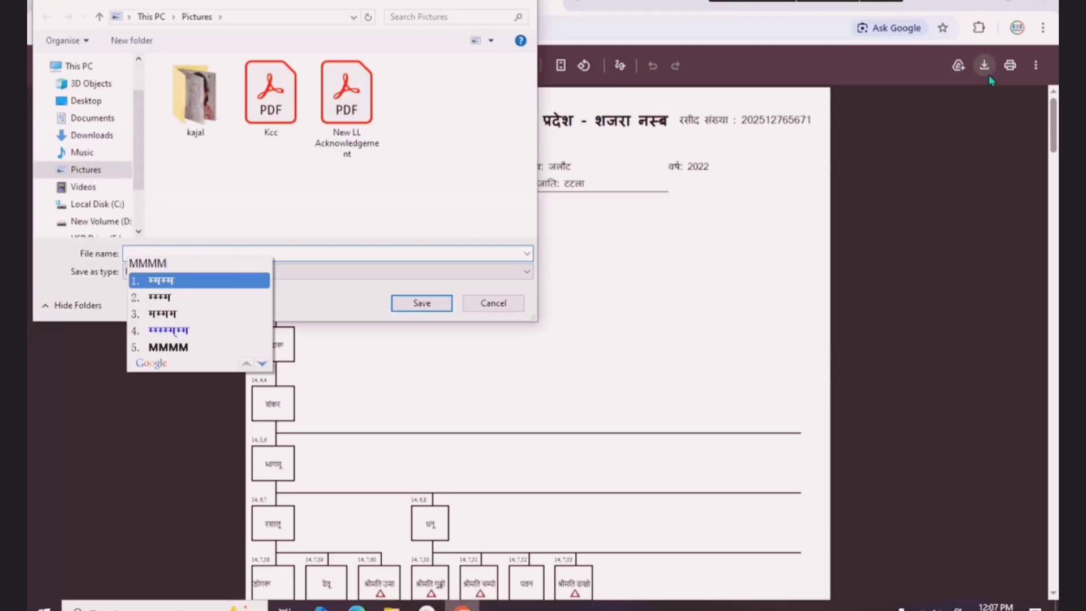
click(431, 311)
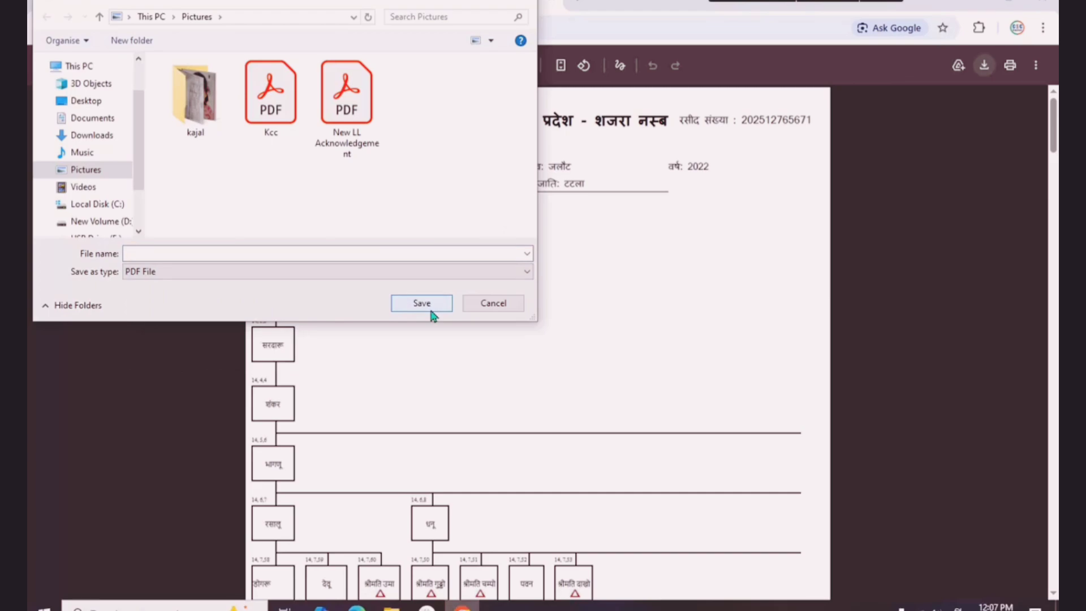
click(329, 253)
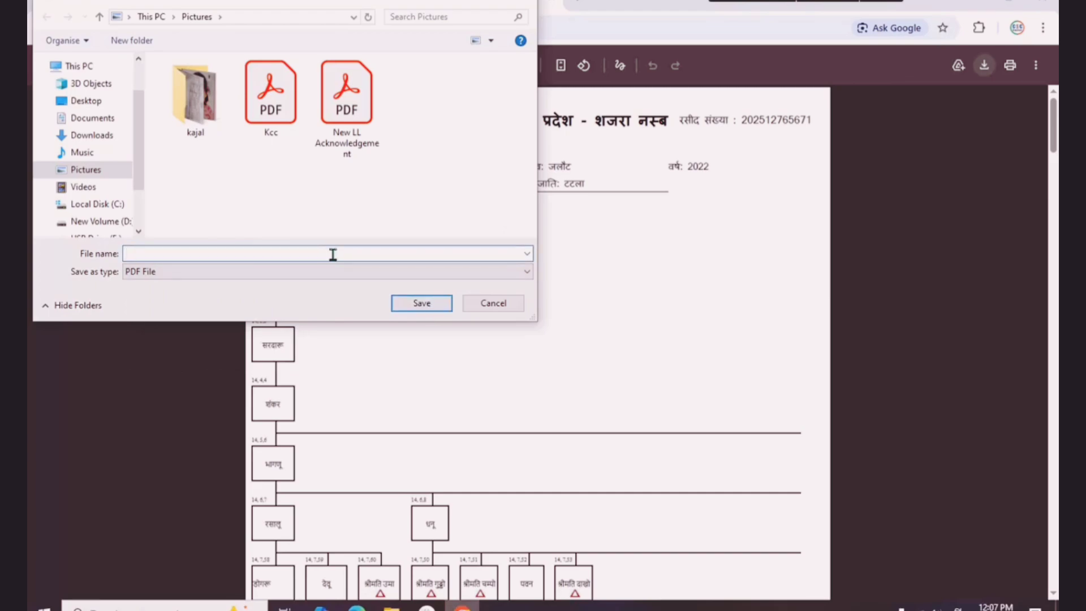
text(22)
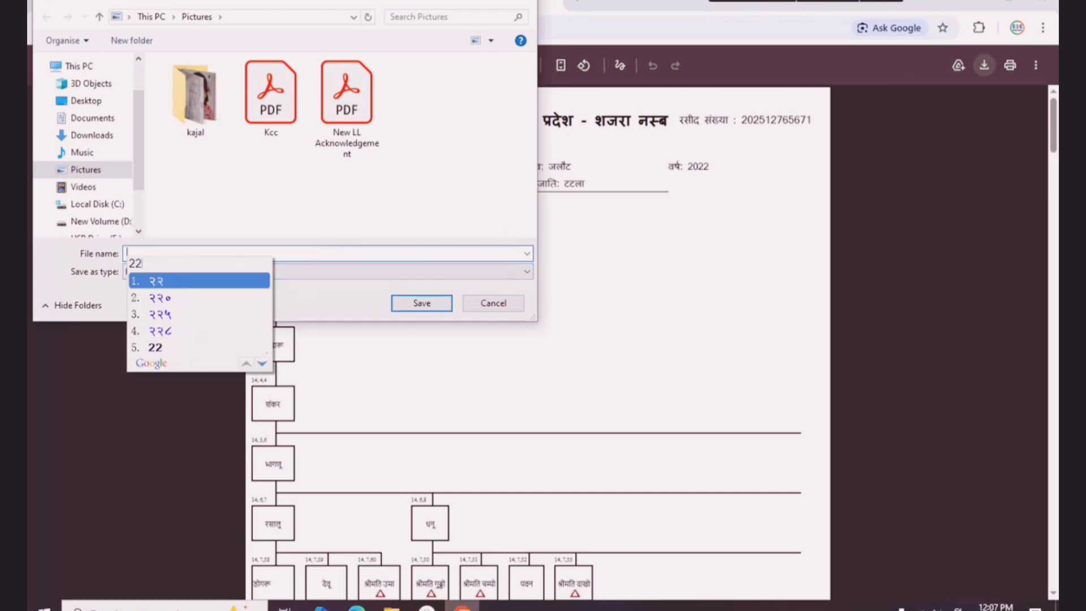
key(Return)
click(421, 303)
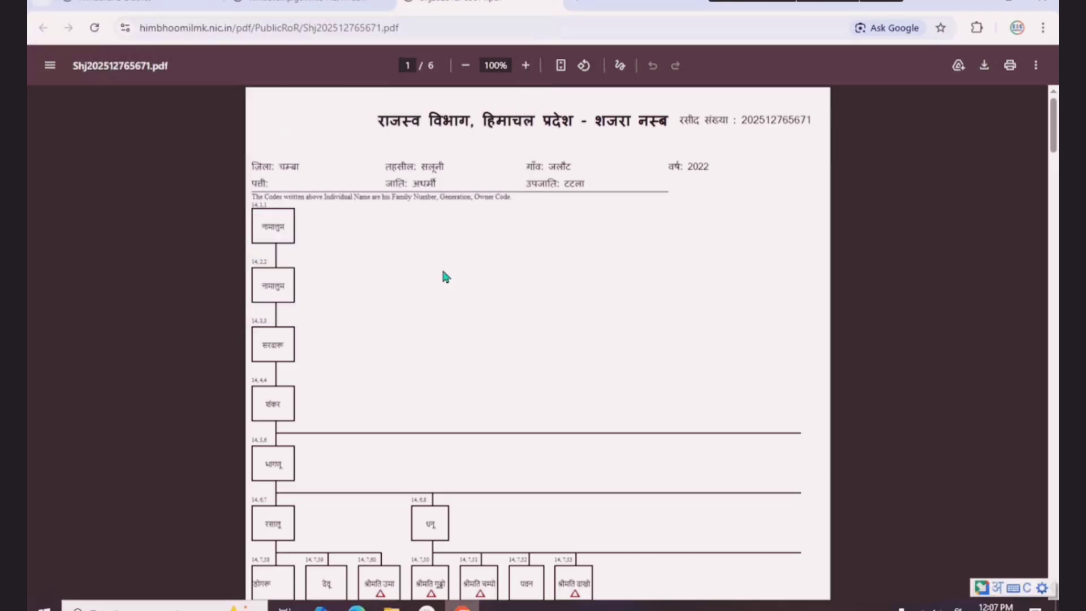
Attach 22.pdf from Pictures as the Other Documents file and check it in the preview
click(285, 5)
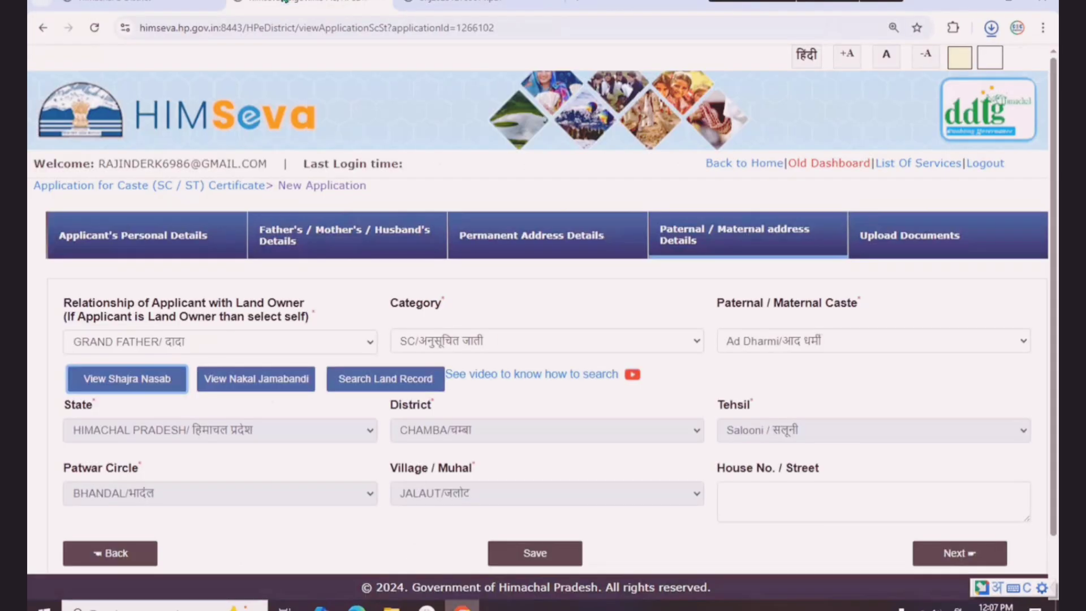
click(921, 253)
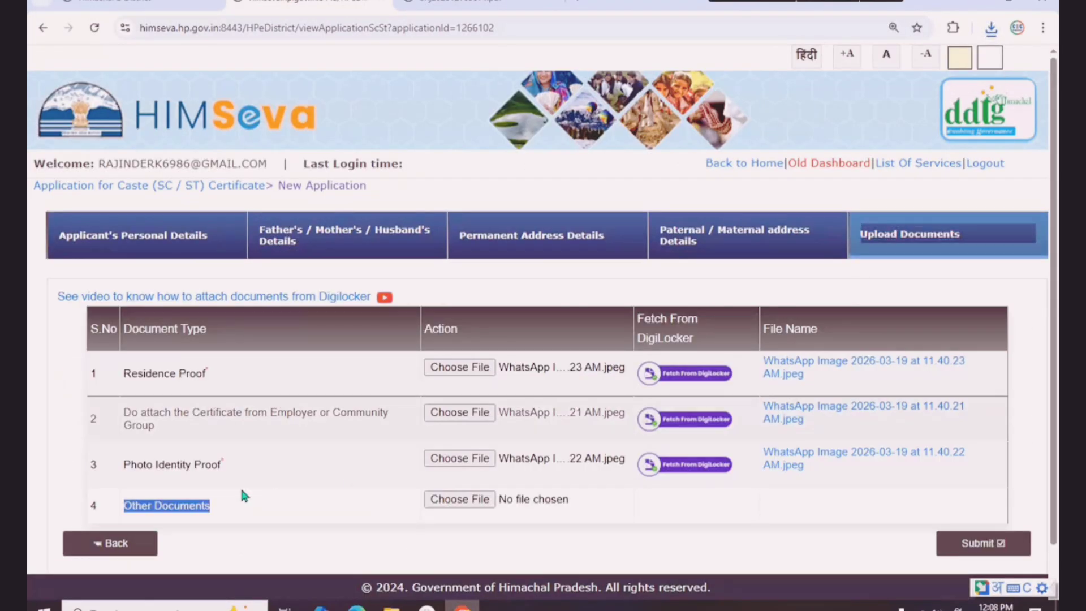
click(429, 497)
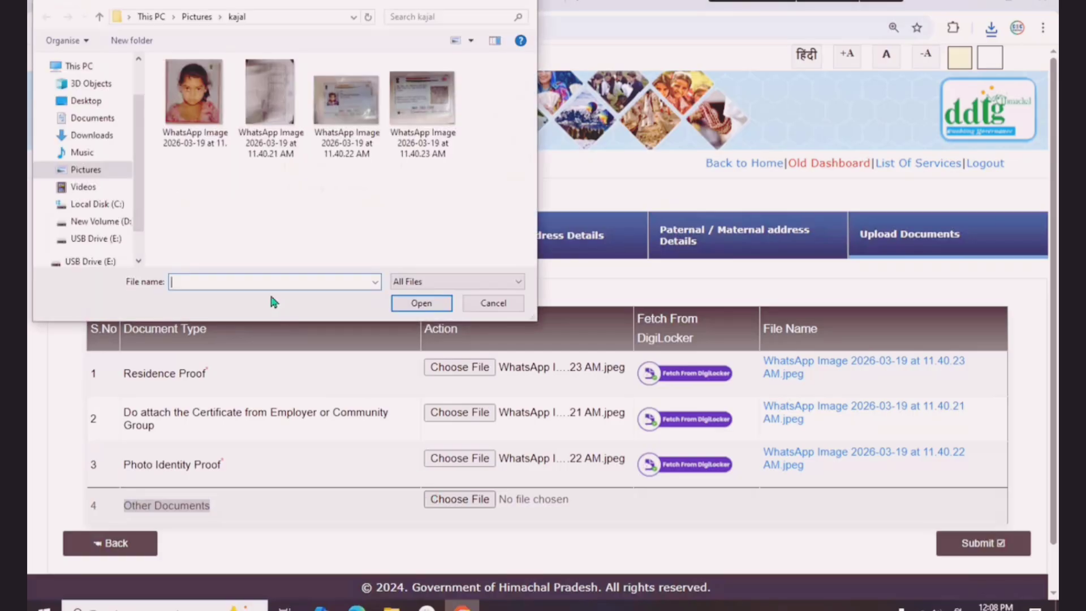
click(86, 170)
click(467, 97)
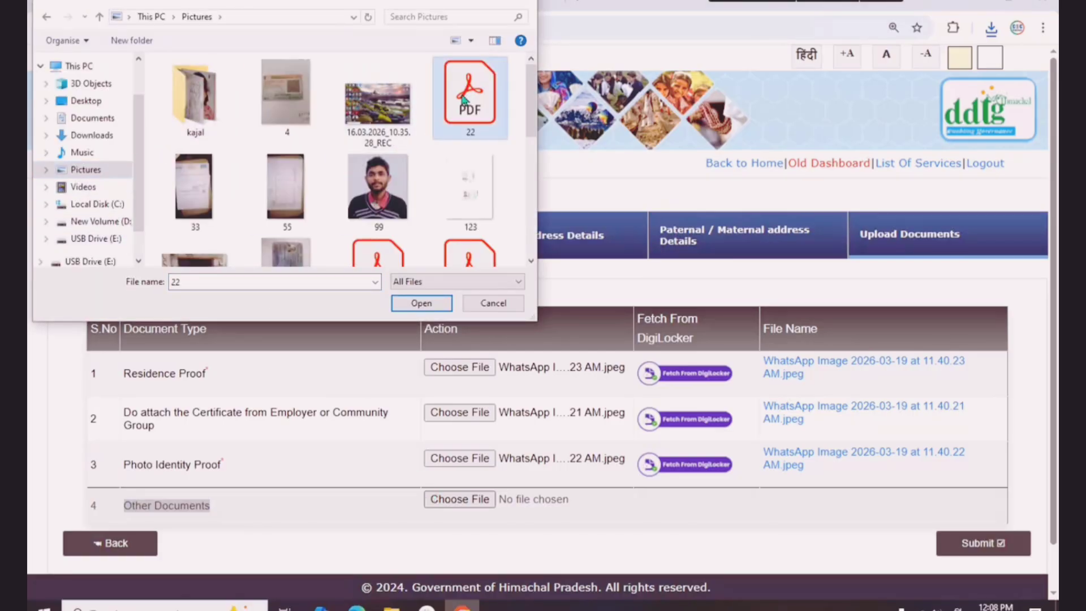
click(423, 303)
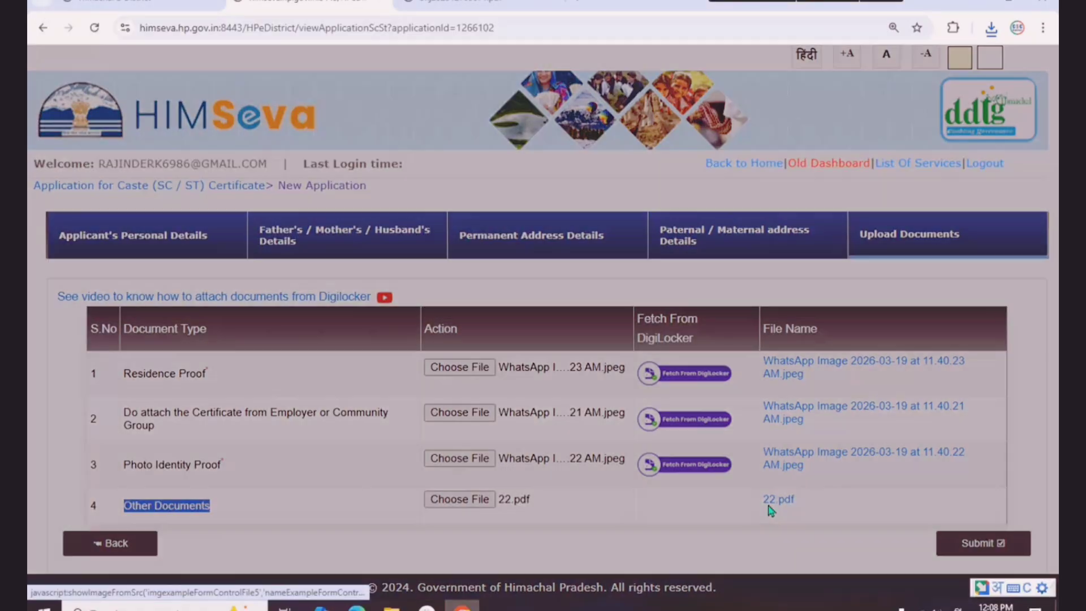
click(769, 508)
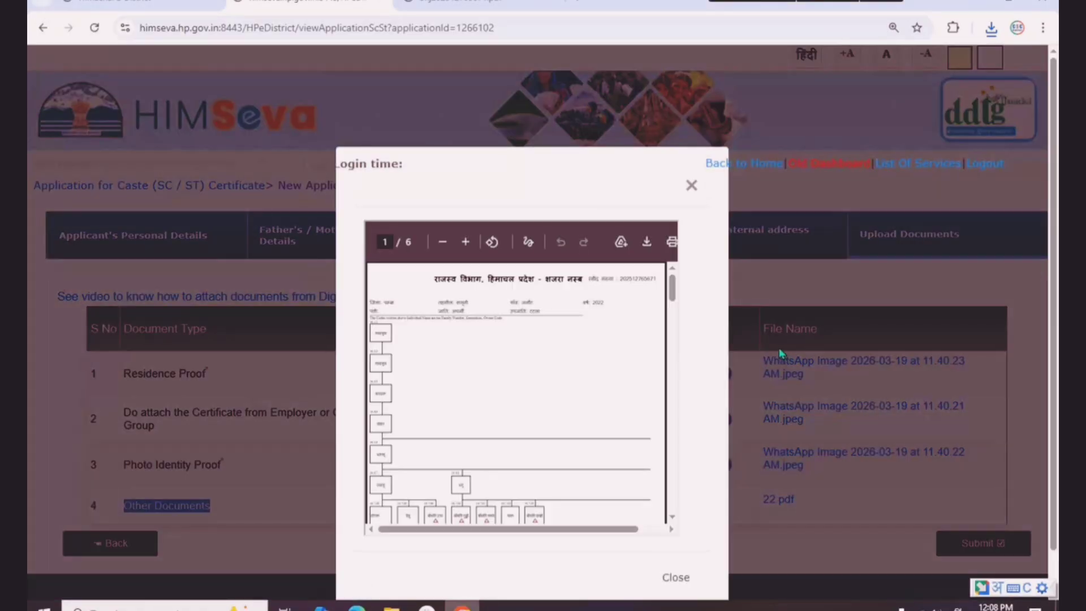
scroll(686, 330, down, 1)
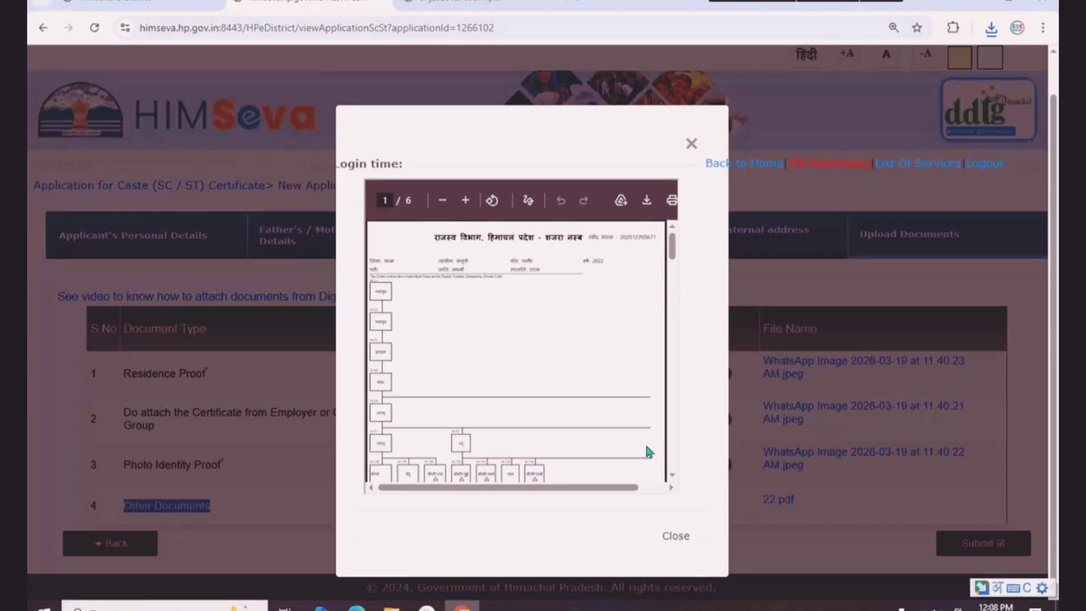
click(659, 541)
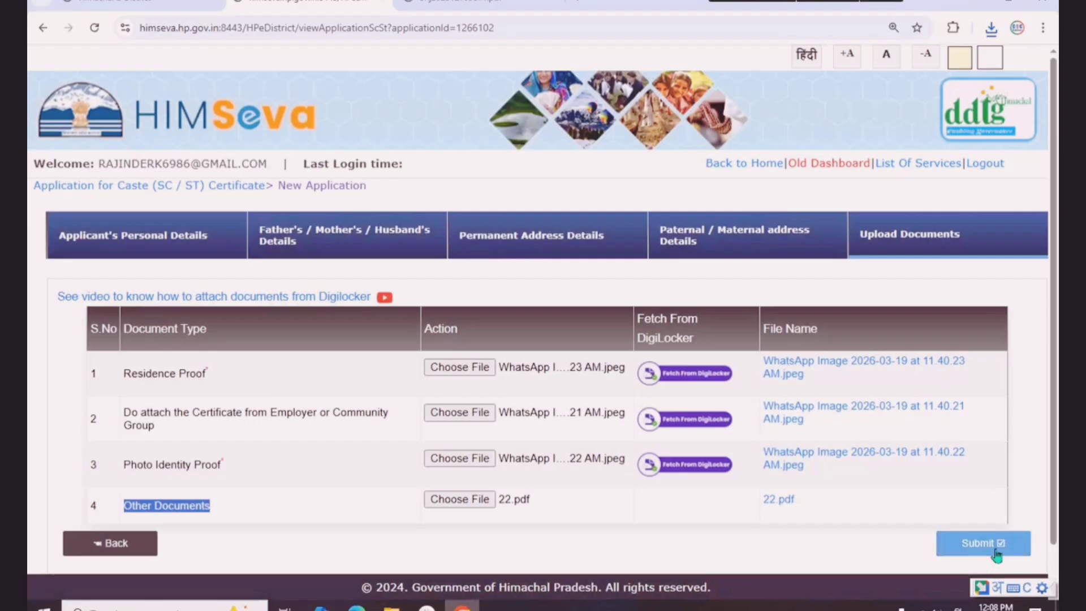
Submit the application, acknowledging the verification and AI discrepancy alerts and confirming YES
click(988, 551)
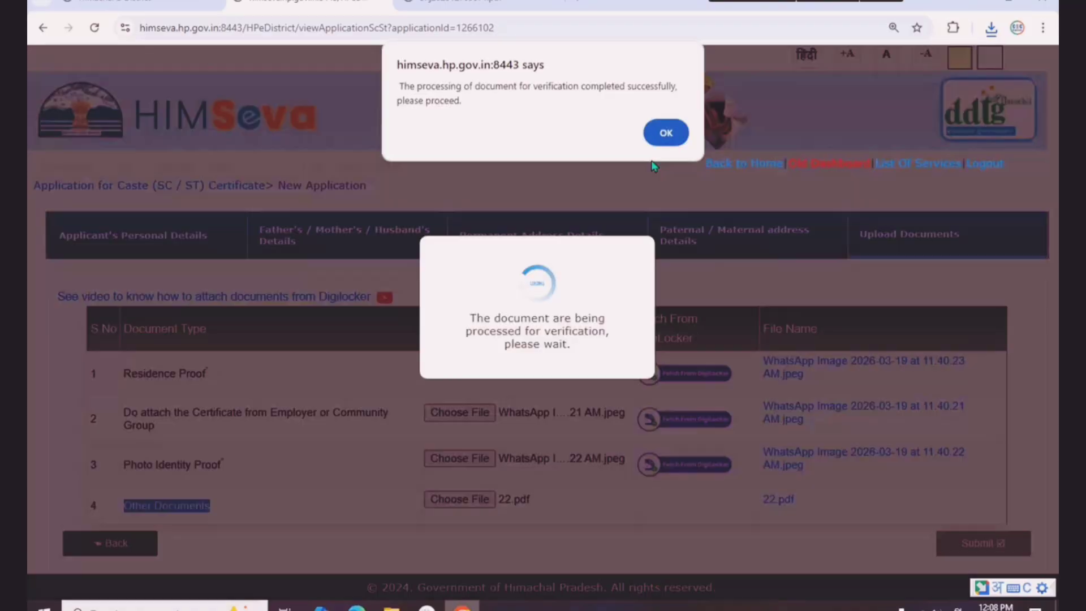
click(659, 145)
scroll(628, 430, down, 1)
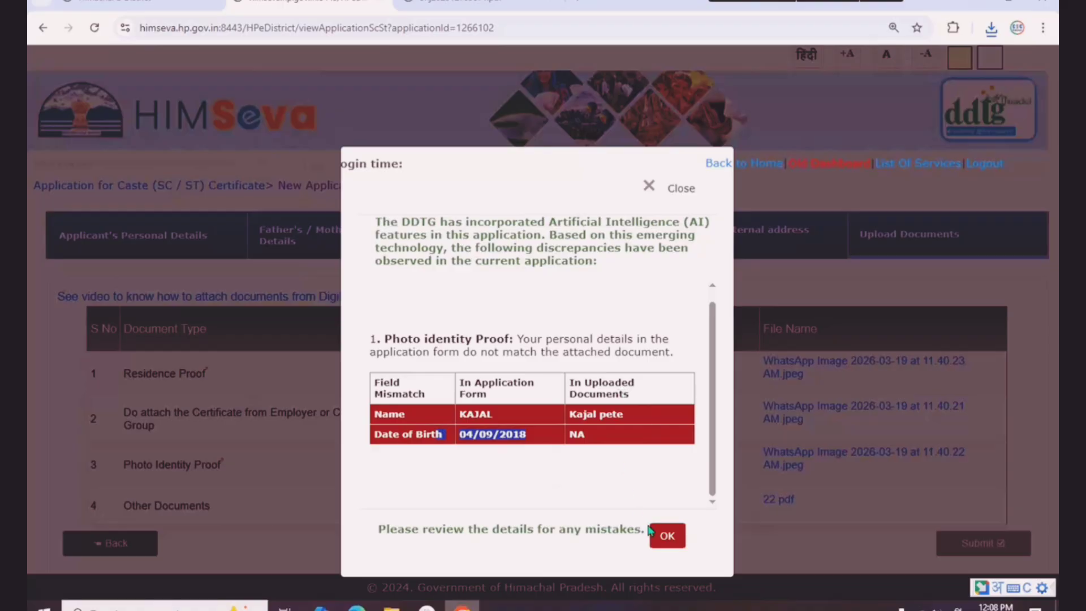
click(668, 537)
click(497, 540)
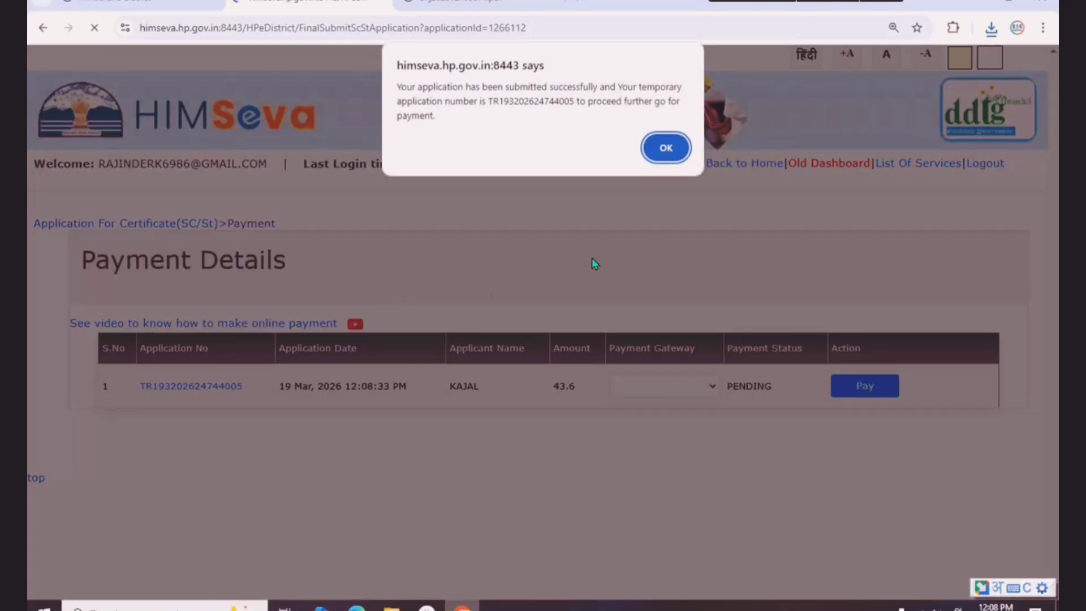
Acknowledge the submission alert and generate a PayUMoney Scan and Pay QR code for the ₹43.6 fee
click(678, 152)
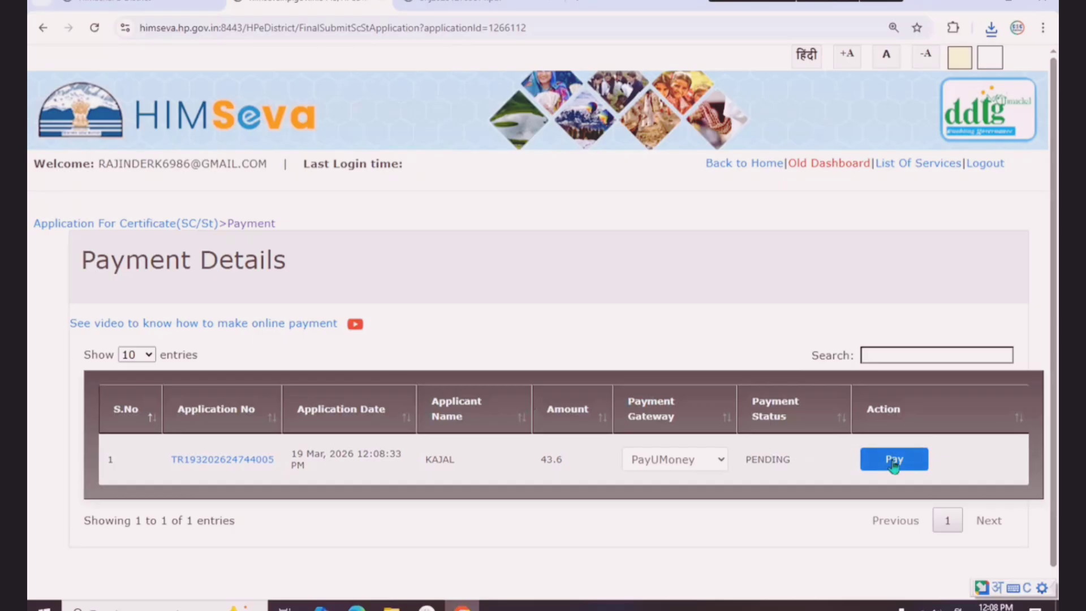
click(894, 459)
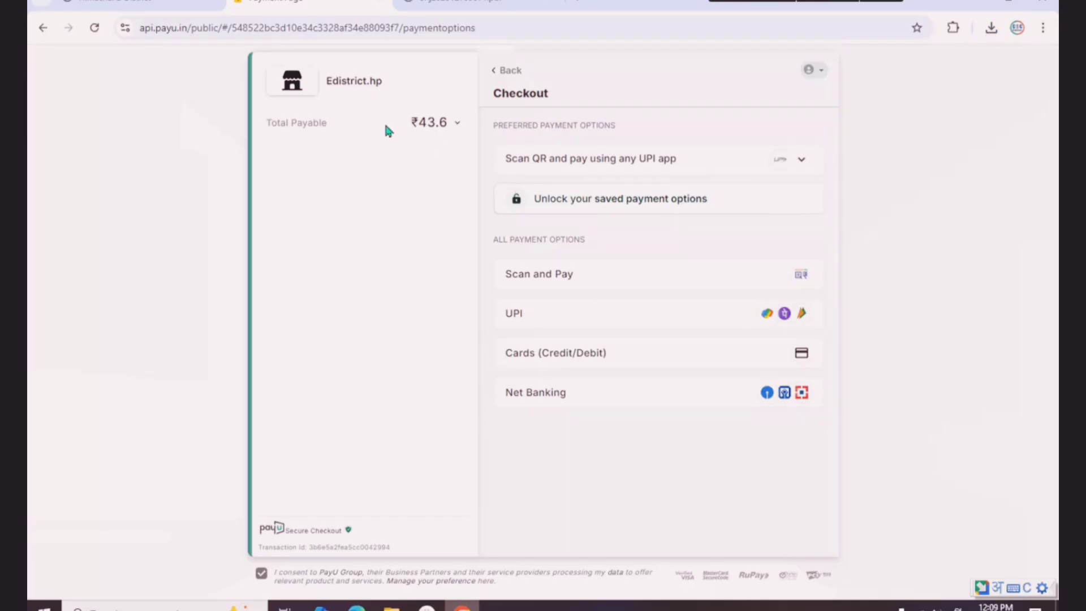
drag(389, 121, 456, 125)
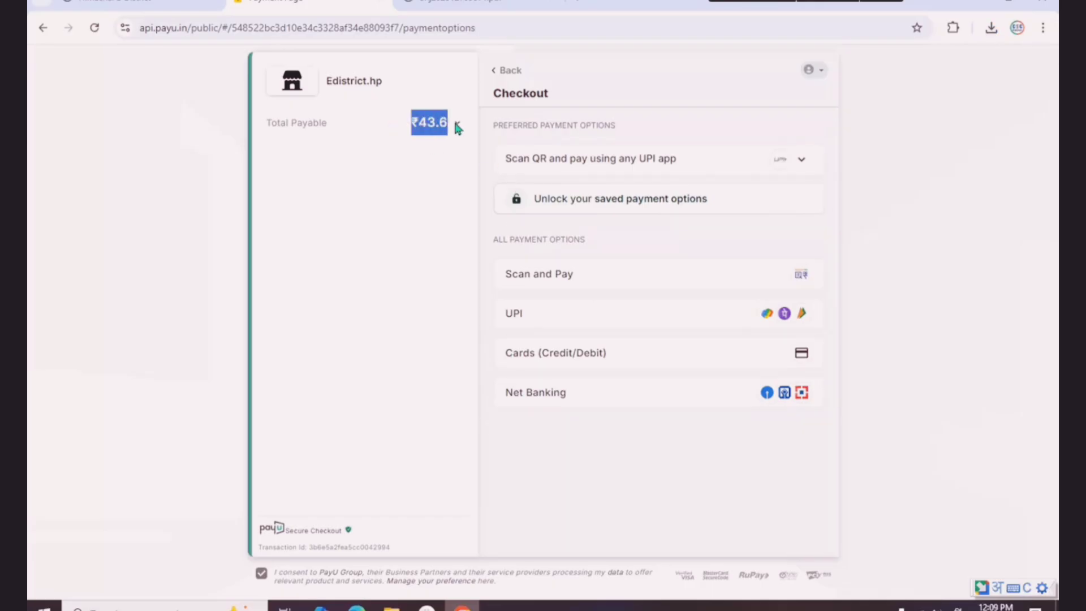
click(561, 276)
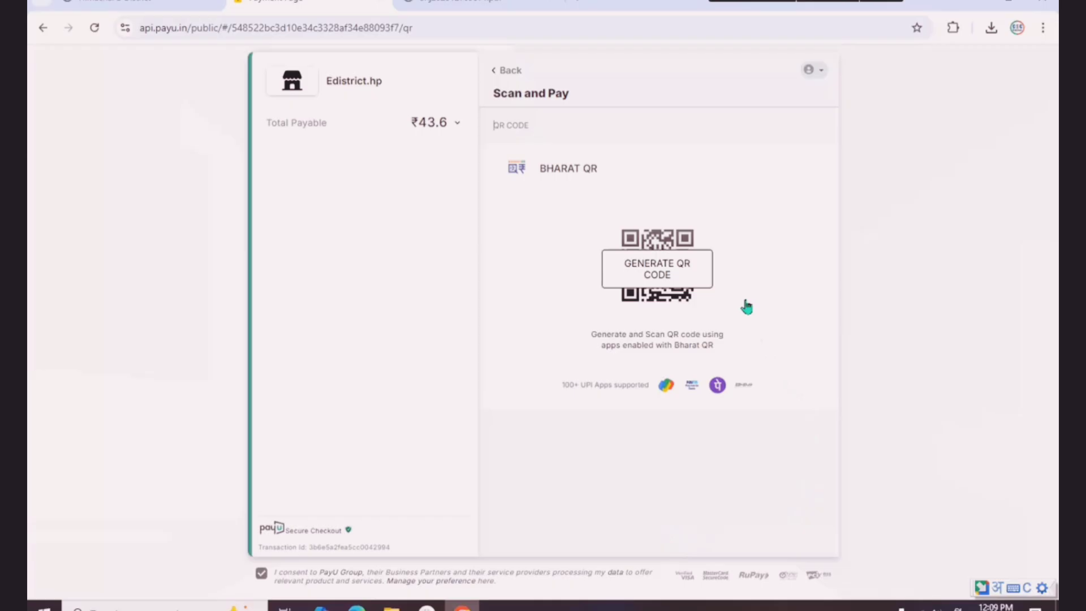
click(703, 274)
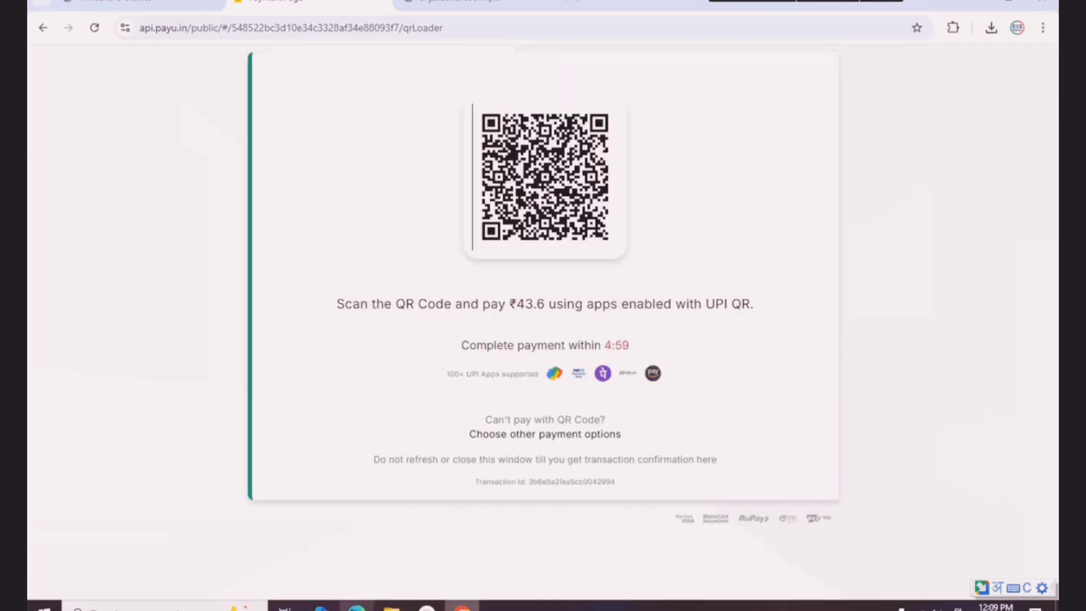